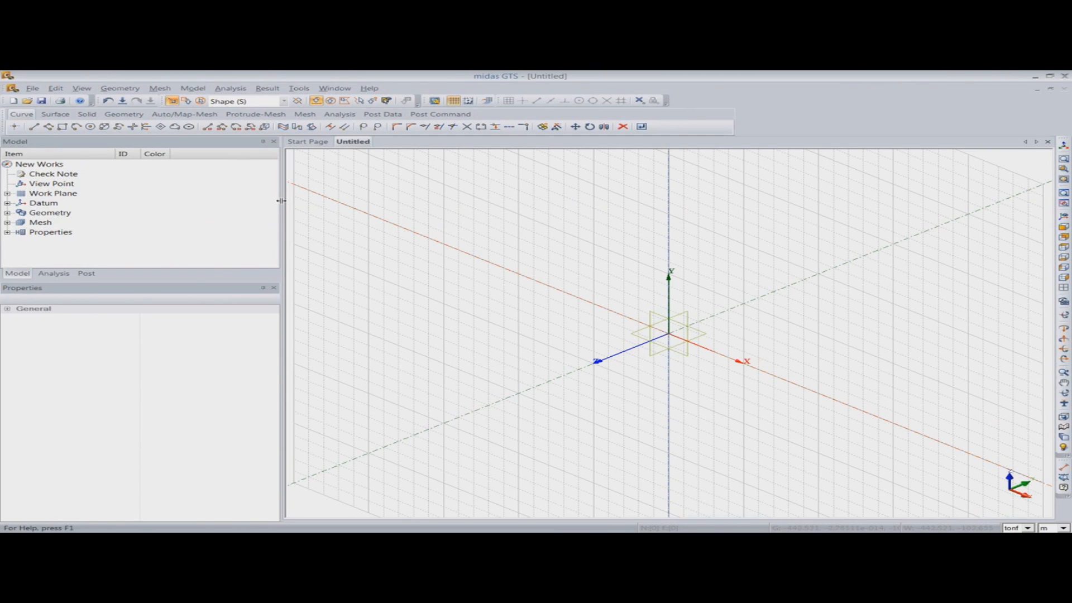
Step: Narrow the Model and Properties panes to widen the graphics area, and rotate the view around the origin axes
{"action": "left_click_drag", "start_coordinate": [281, 201], "coordinate": [224, 200]}
{"action": "middle_click_drag", "start_coordinate": [590, 330], "coordinate": [609, 282]}
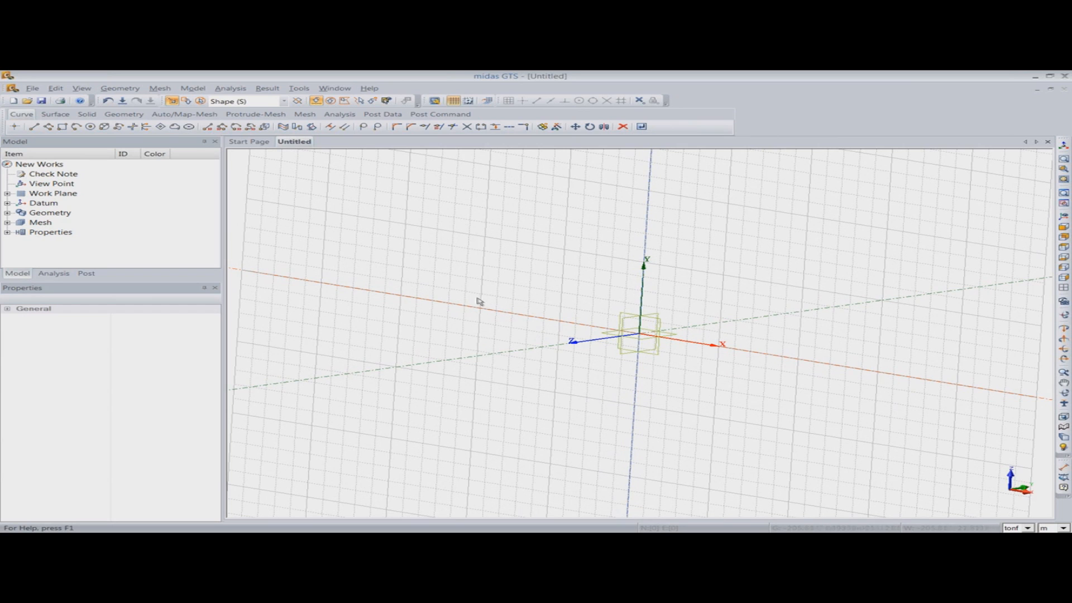
{"action": "middle_click_drag", "start_coordinate": [567, 343], "coordinate": [565, 321]}
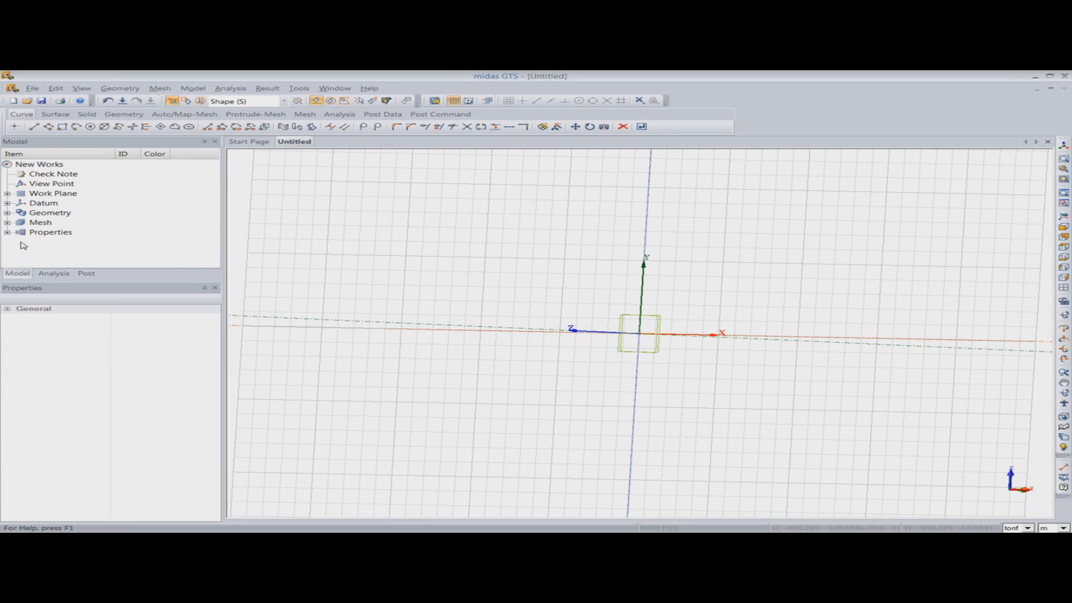
{"action": "middle_click_drag", "start_coordinate": [524, 270], "coordinate": [605, 307]}
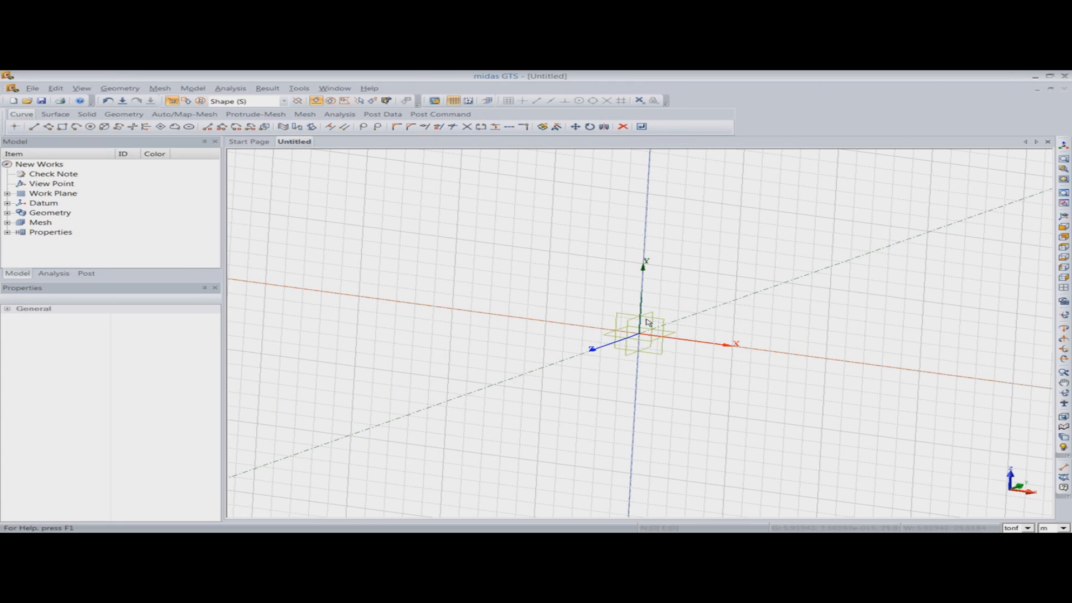
{"action": "left_click", "coordinate": [116, 87]}
{"action": "mouse_move", "coordinate": [139, 139]}
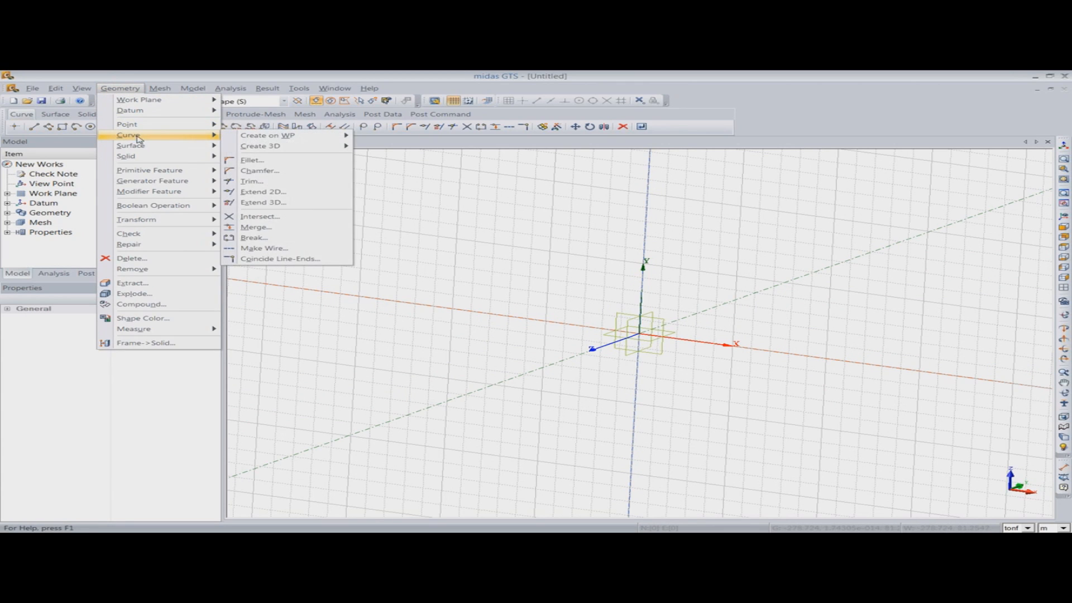
{"action": "mouse_move", "coordinate": [290, 140]}
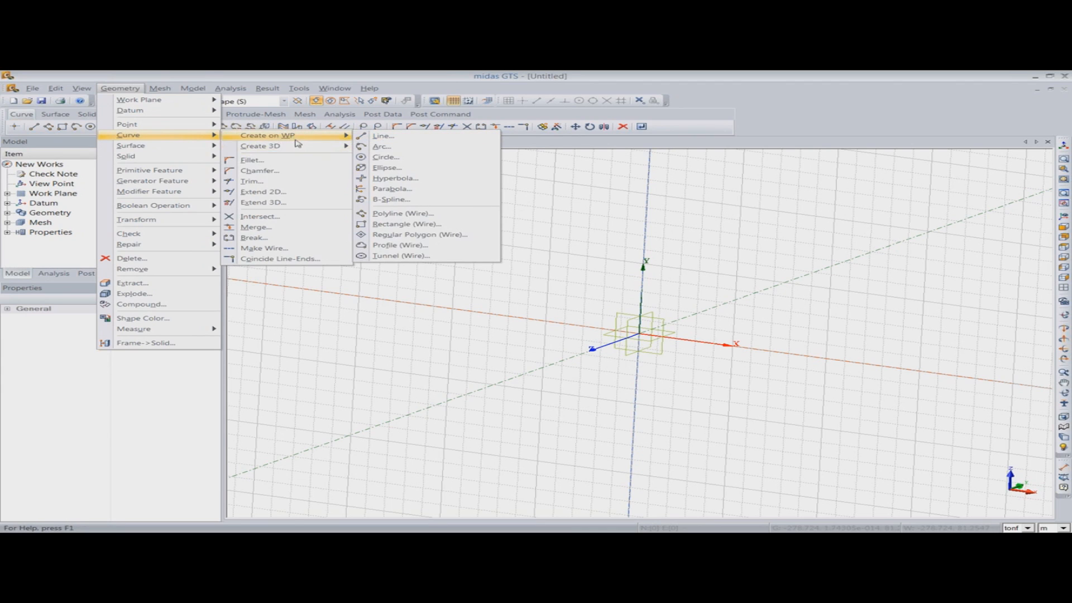
{"action": "left_click", "coordinate": [638, 371]}
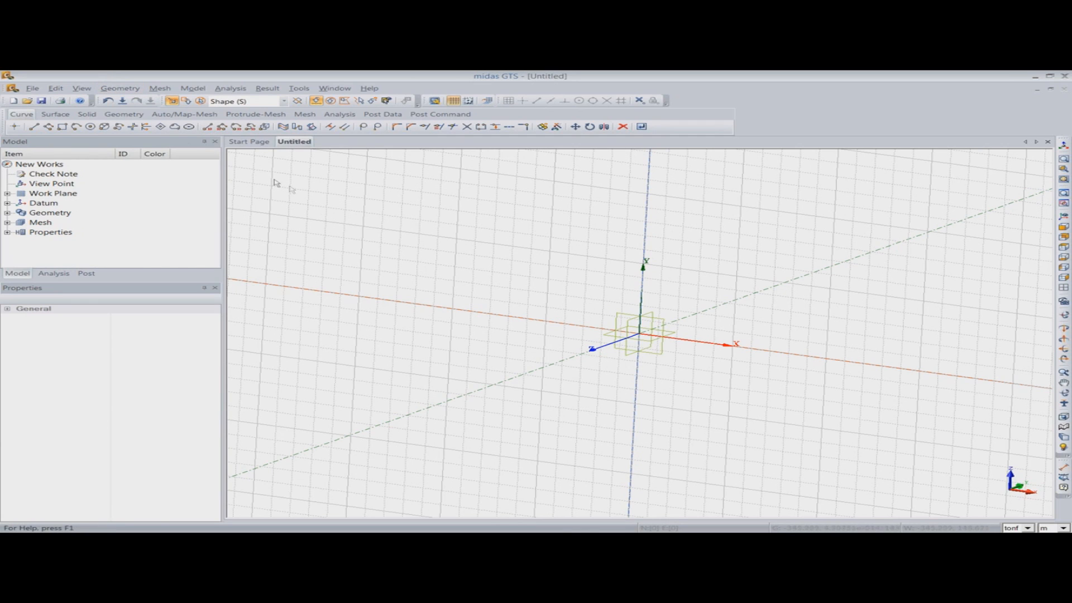
Step: Move the work plane onto the horizontal XY datum plane, using it as the reference face
{"action": "left_click", "coordinate": [120, 88]}
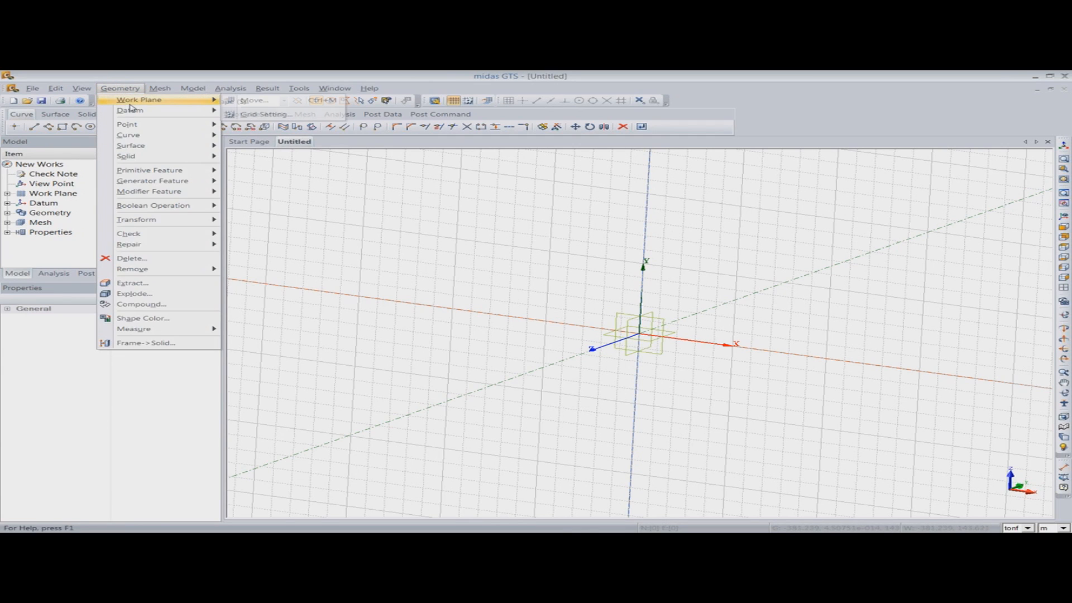
{"action": "left_click", "coordinate": [260, 105]}
{"action": "left_click", "coordinate": [648, 341]}
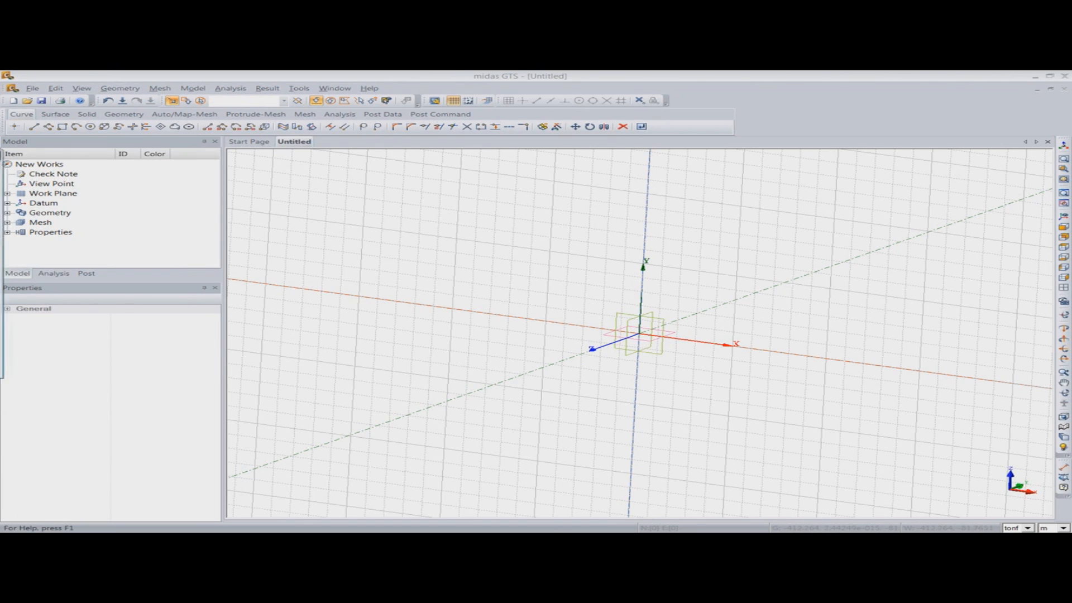
{"action": "left_click", "coordinate": [369, 366]}
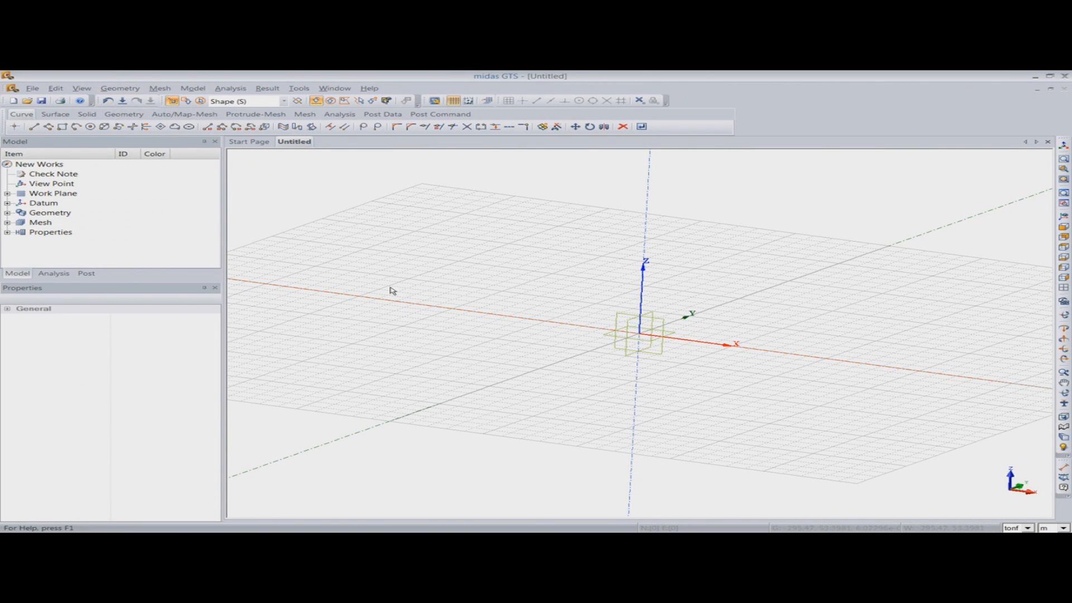
Step: Review the Move Work Plane methods for translation and rotation, three-point plane and normal, without applying any of them
{"action": "left_click", "coordinate": [120, 88]}
{"action": "mouse_move", "coordinate": [143, 103]}
{"action": "left_click", "coordinate": [262, 104]}
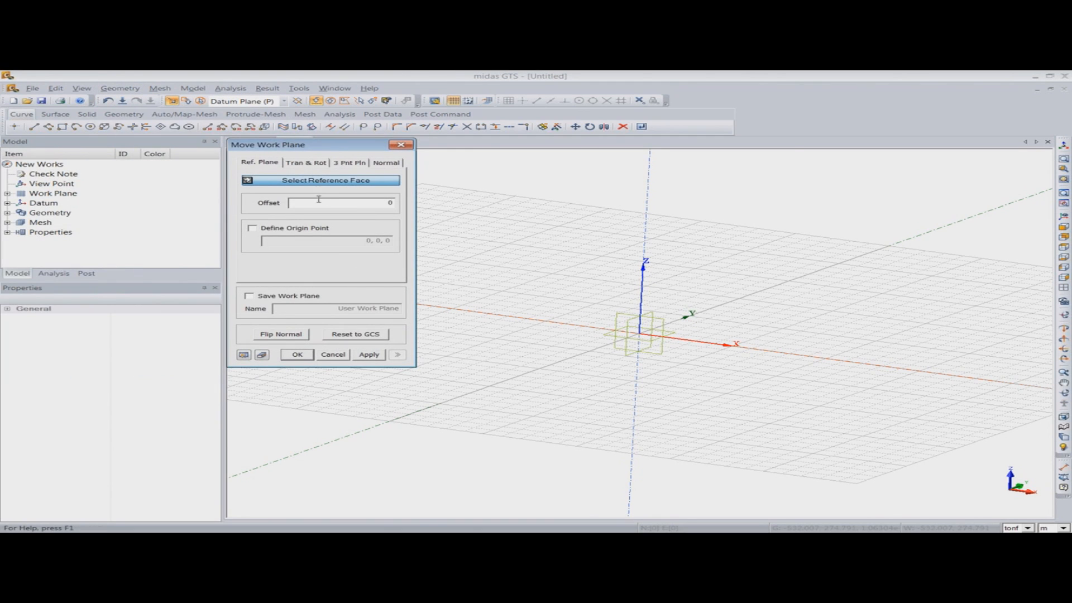
{"action": "left_click_drag", "start_coordinate": [335, 145], "coordinate": [303, 139]}
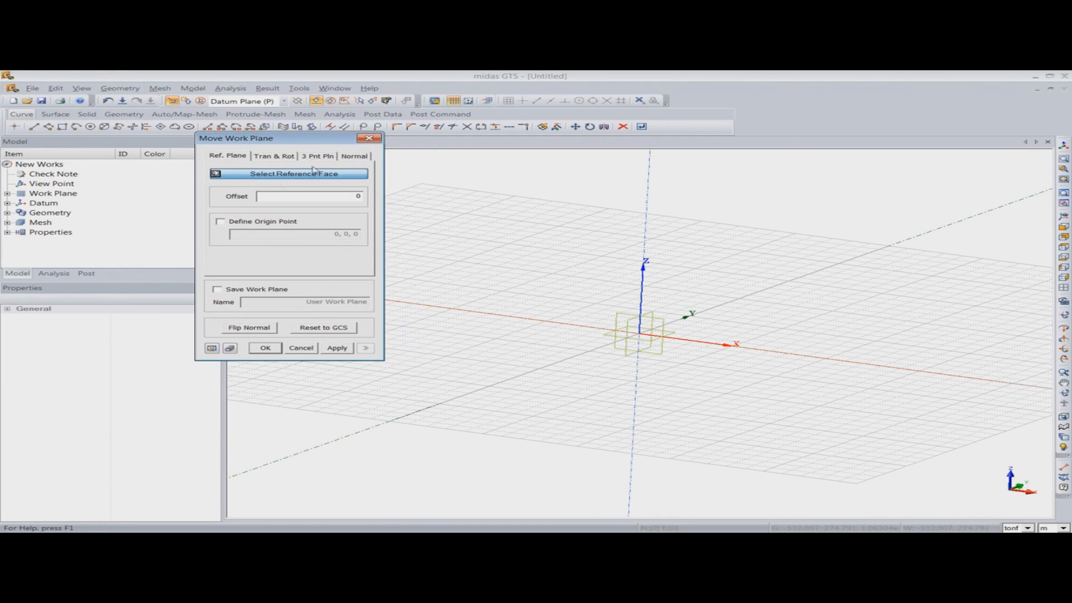
{"action": "left_click", "coordinate": [273, 160]}
{"action": "left_click", "coordinate": [314, 161]}
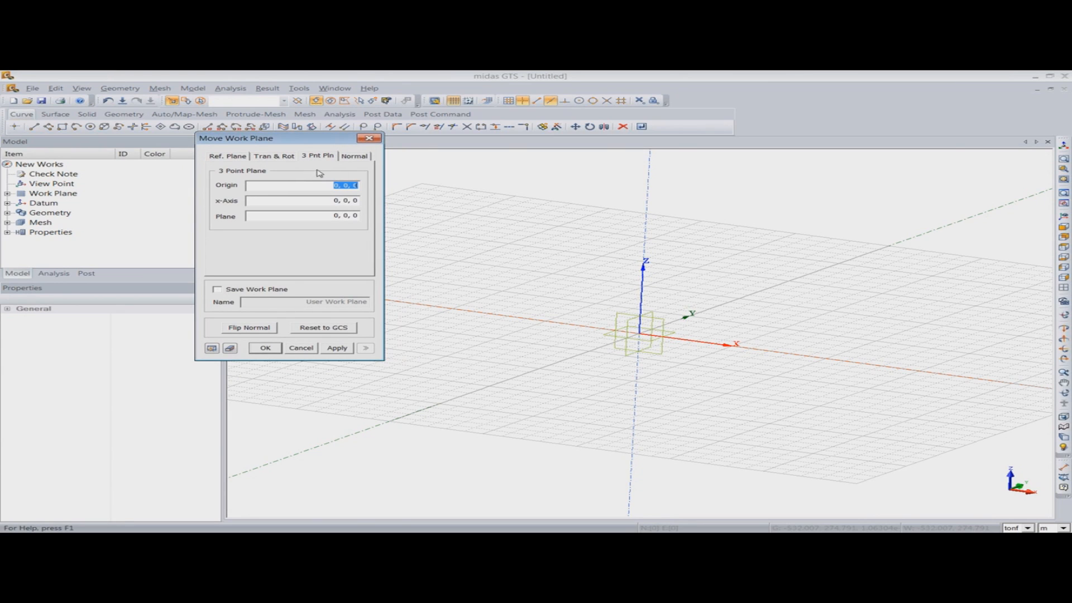
{"action": "left_click", "coordinate": [357, 156]}
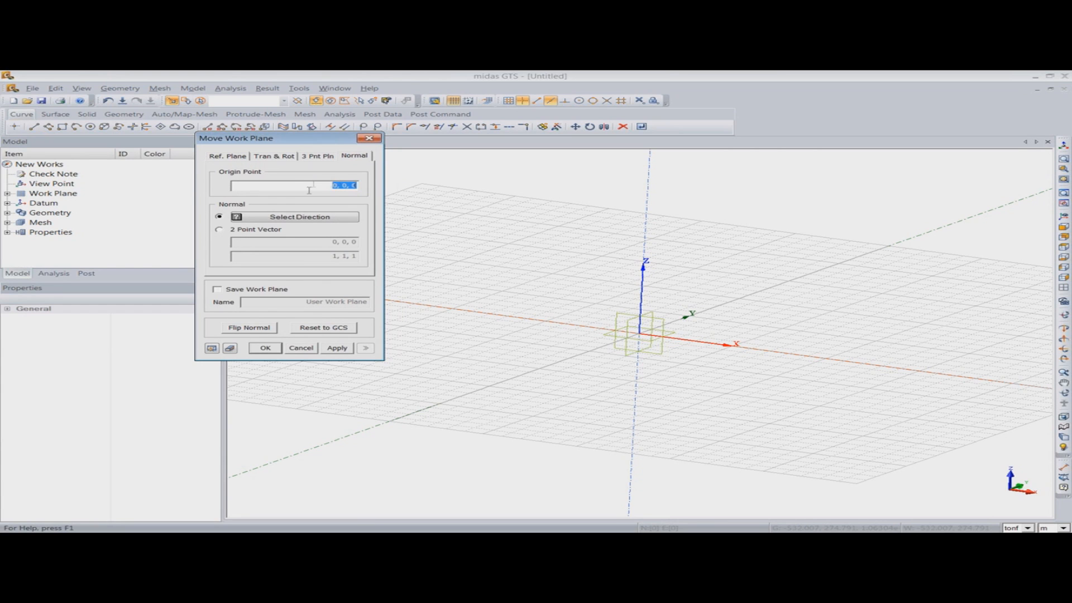
{"action": "left_click", "coordinate": [369, 138]}
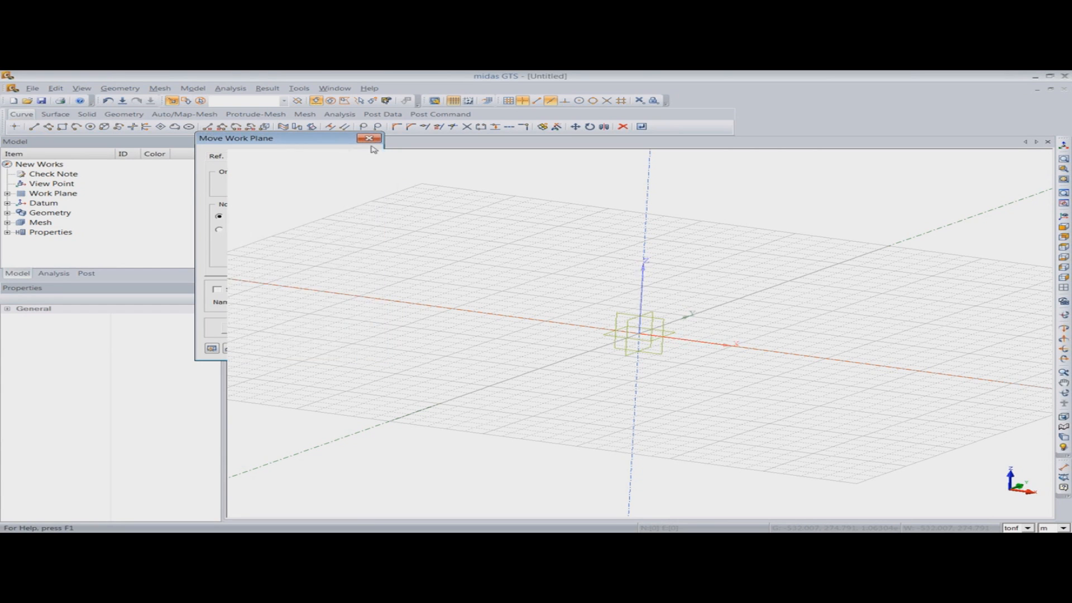
Step: Draw a line on the work plane from about (-149, -112) to about (-2, 53)
{"action": "left_click", "coordinate": [119, 89]}
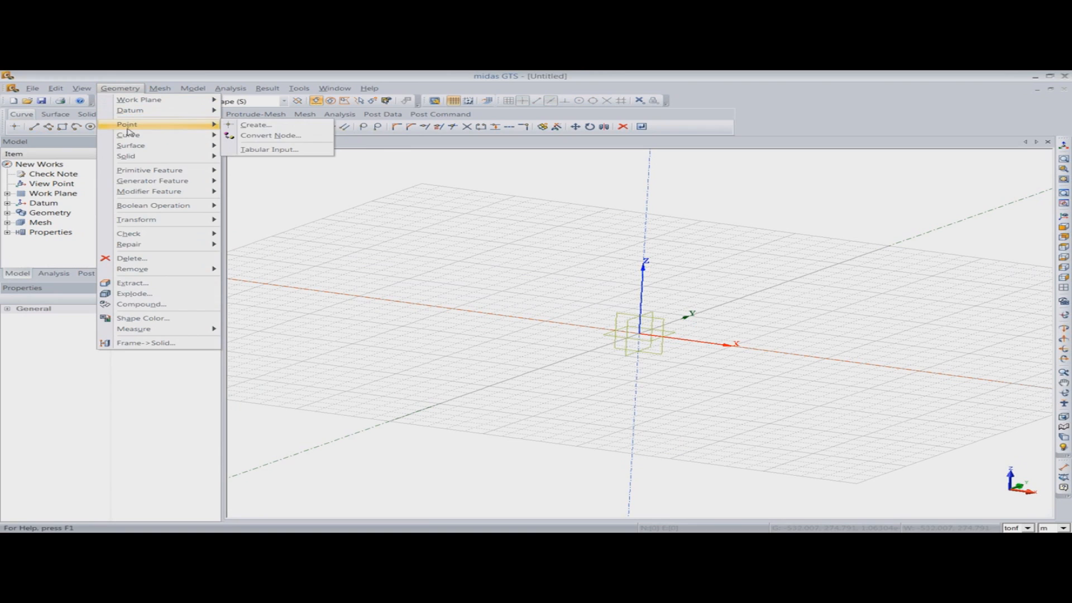
{"action": "mouse_move", "coordinate": [132, 138]}
{"action": "mouse_move", "coordinate": [313, 135]}
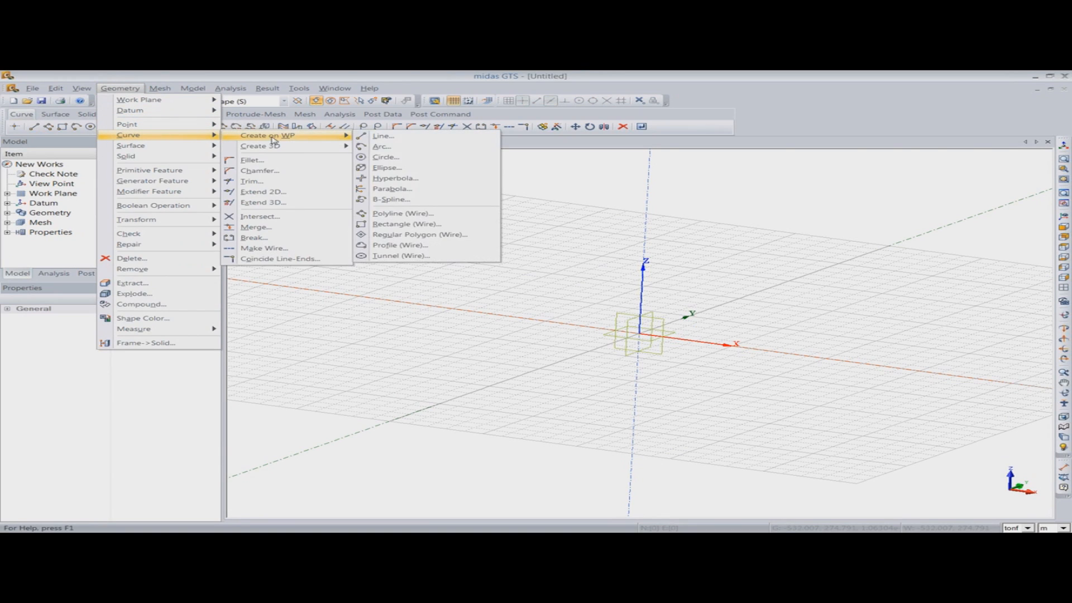
{"action": "left_click", "coordinate": [429, 140]}
{"action": "left_click", "coordinate": [445, 334]}
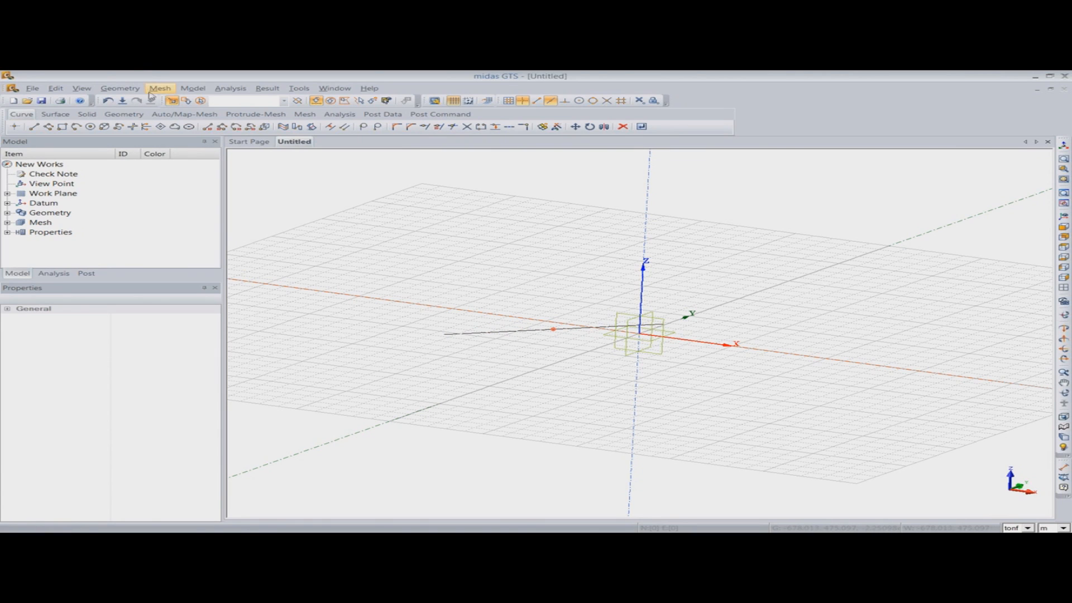
Step: Create a wedge solid at the origin measuring 400 m in X, 100 m in Y and 200 m in Z
{"action": "left_click", "coordinate": [86, 114]}
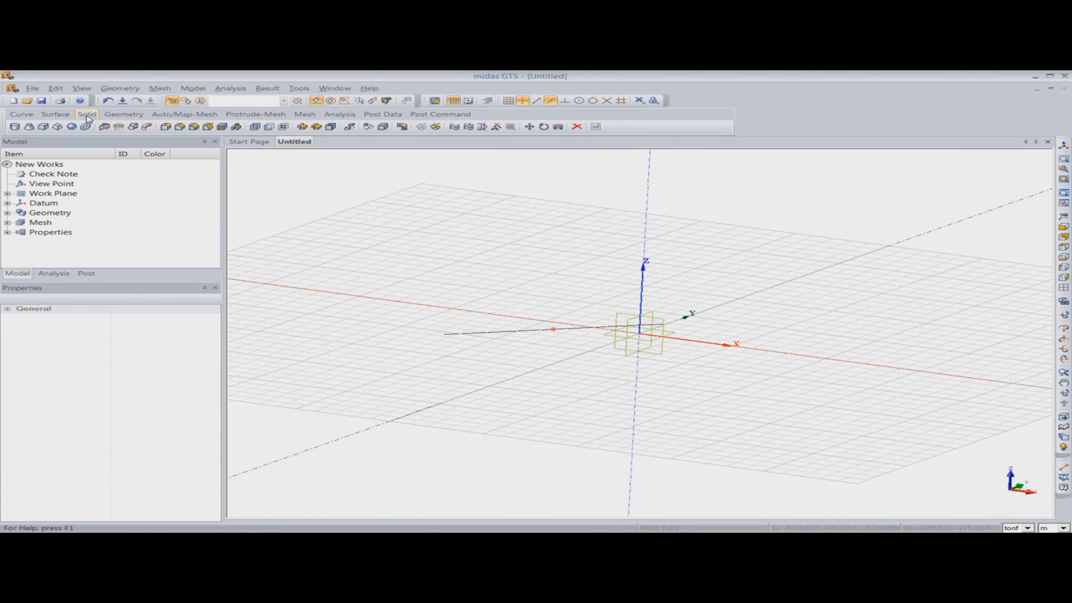
{"action": "left_click", "coordinate": [57, 128]}
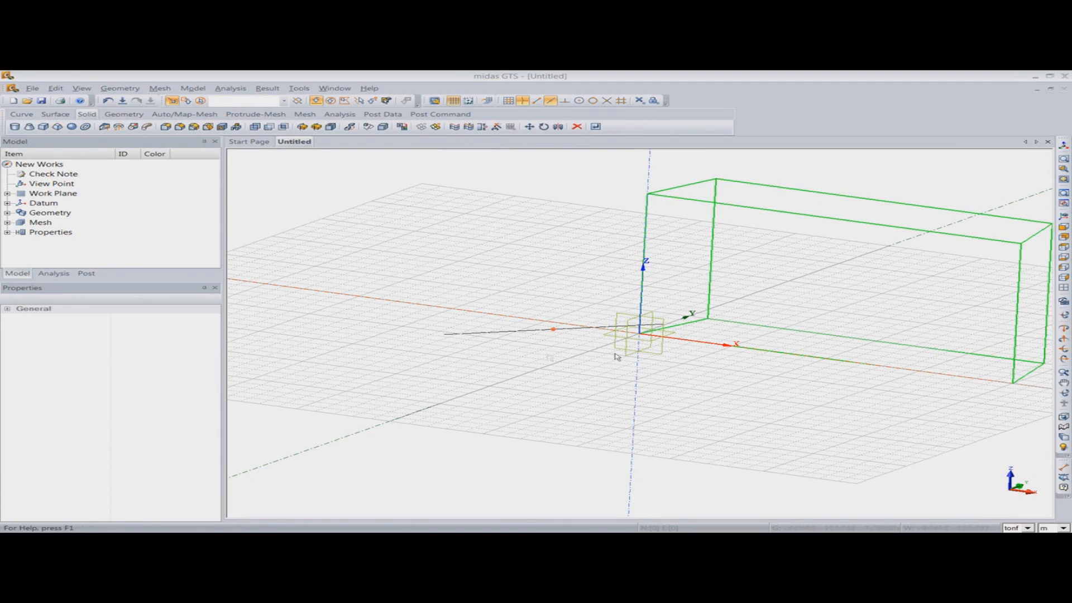
{"action": "left_click", "coordinate": [201, 266]}
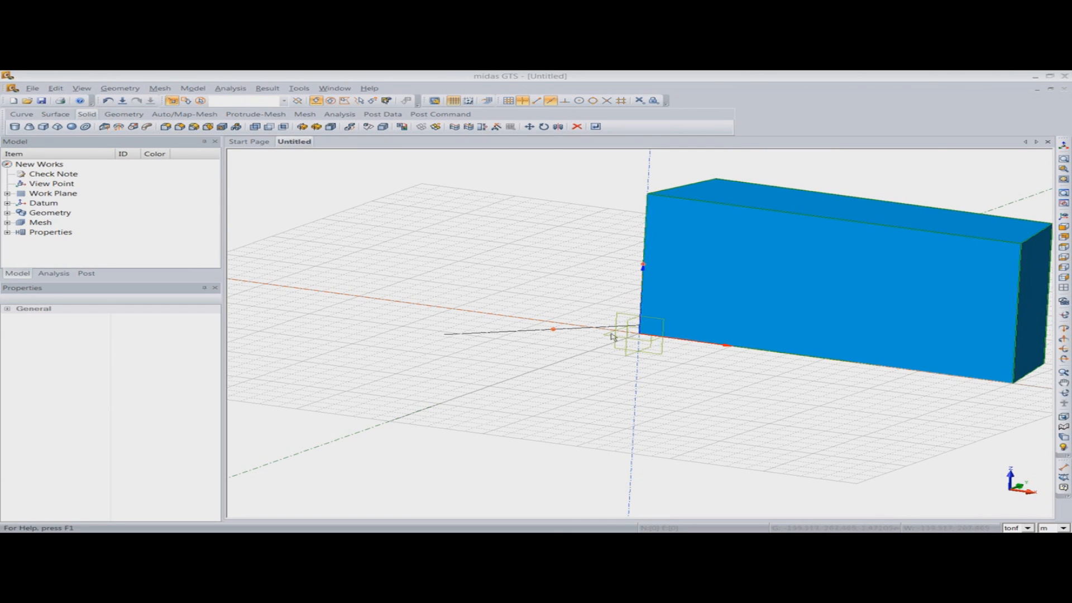
{"action": "mouse_move", "coordinate": [786, 321]}
{"action": "middle_mouse_down"}
{"action": "mouse_move", "coordinate": [710, 319]}
{"action": "mouse_move", "coordinate": [773, 317]}
{"action": "middle_mouse_up"}
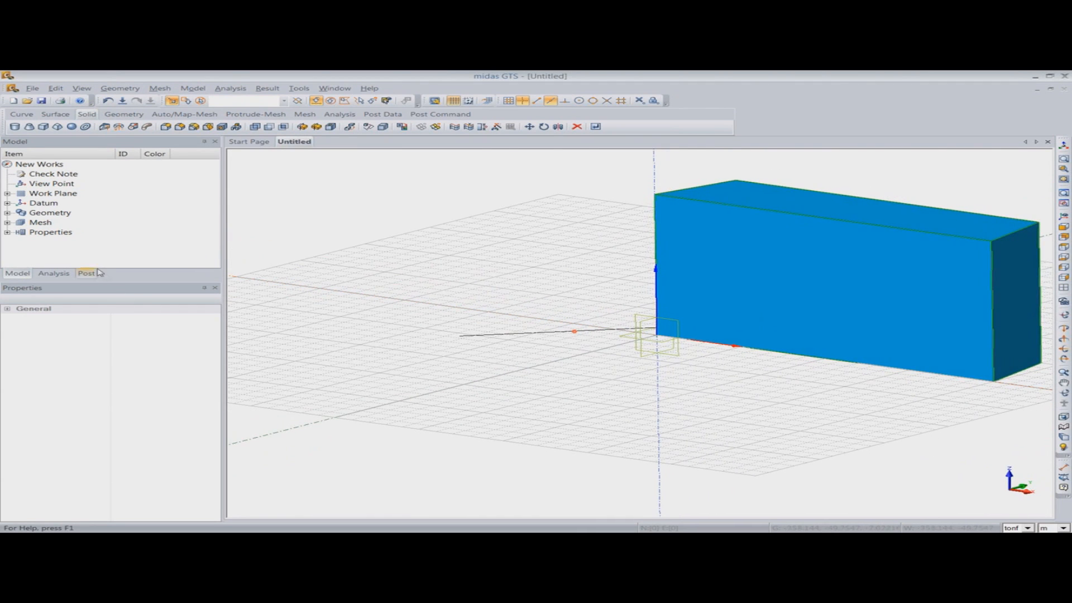
Step: Try to delete the line from the Curve group of the model's geometry
{"action": "left_click", "coordinate": [7, 213]}
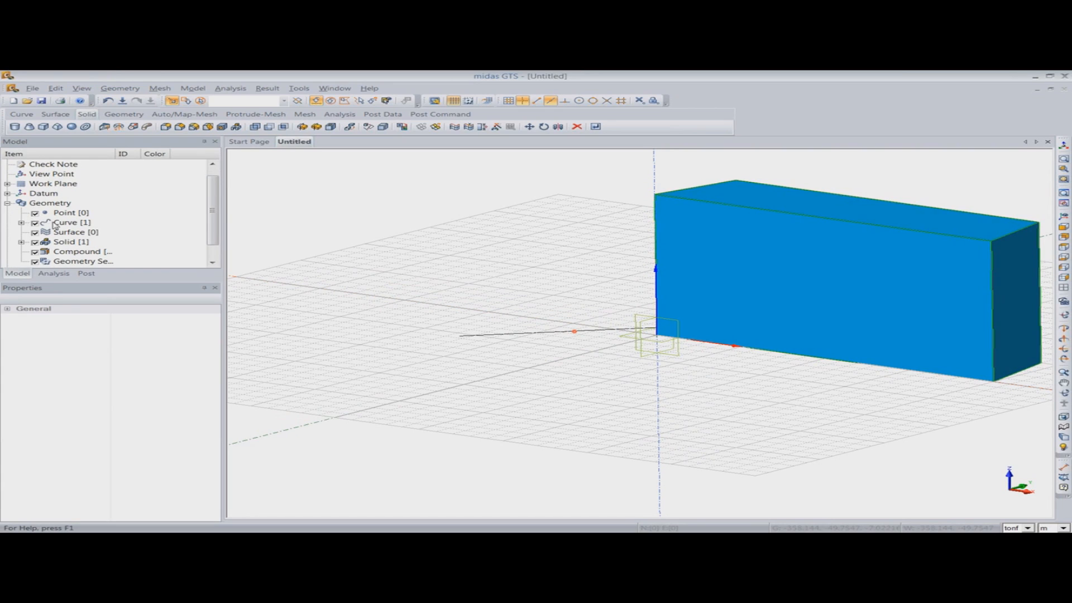
{"action": "left_click", "coordinate": [21, 223]}
{"action": "left_click", "coordinate": [77, 233]}
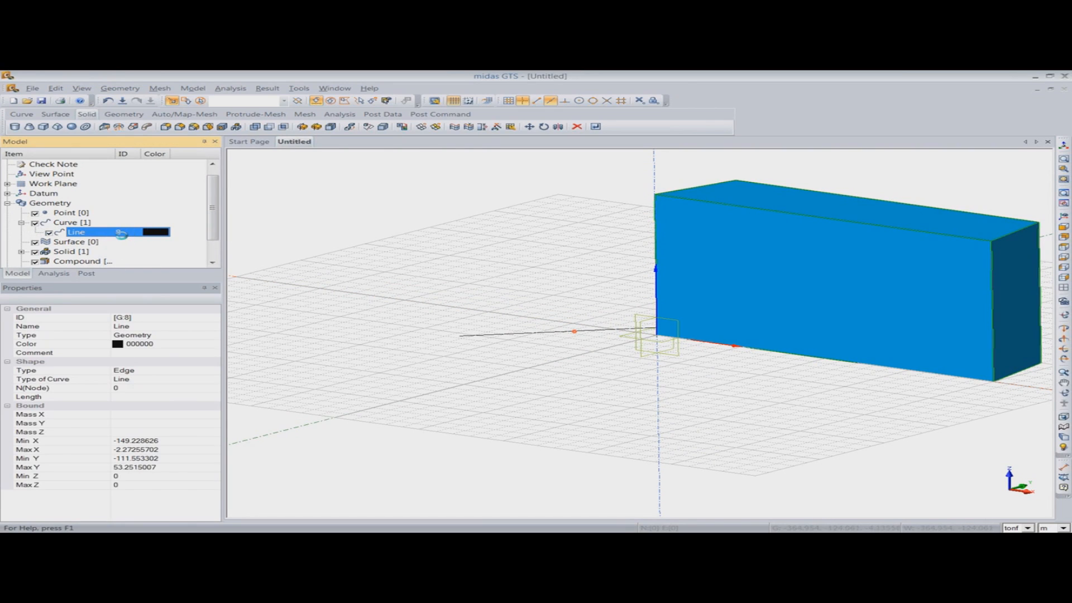
{"action": "key", "text": "Delete"}
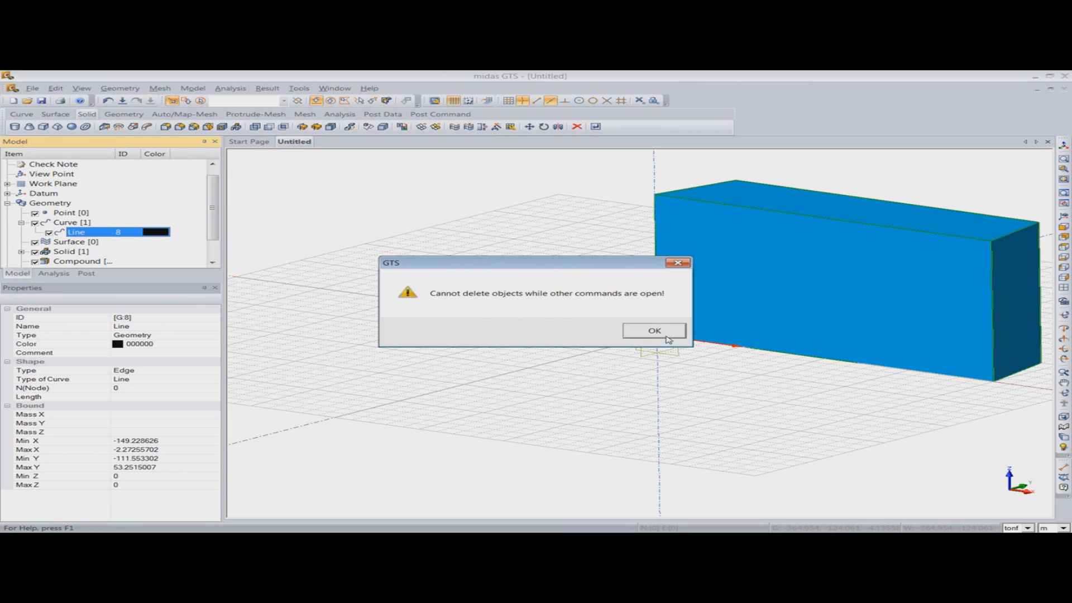
{"action": "left_click", "coordinate": [634, 329]}
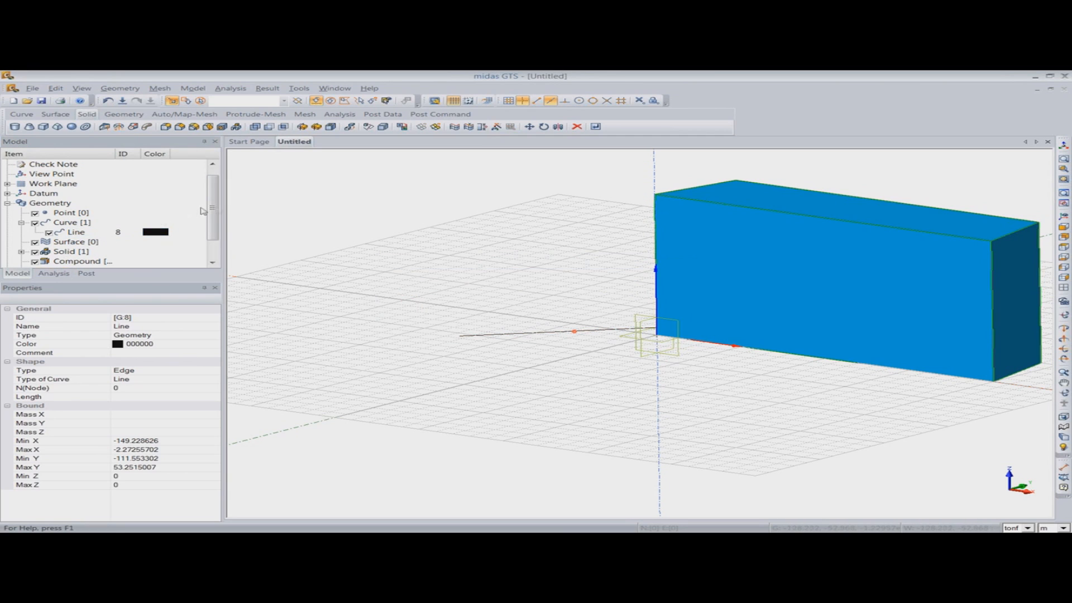
Step: Inspect the properties of the wedge solid and the line from the geometry tree
{"action": "left_click_drag", "start_coordinate": [214, 211], "coordinate": [215, 224]}
{"action": "left_click", "coordinate": [23, 234]}
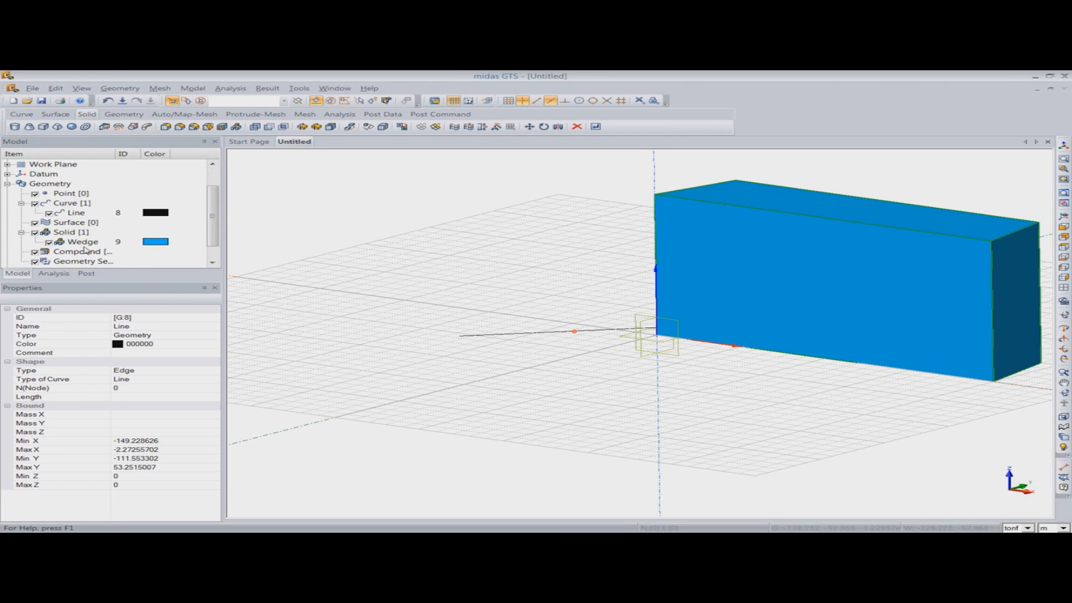
{"action": "left_click", "coordinate": [92, 244]}
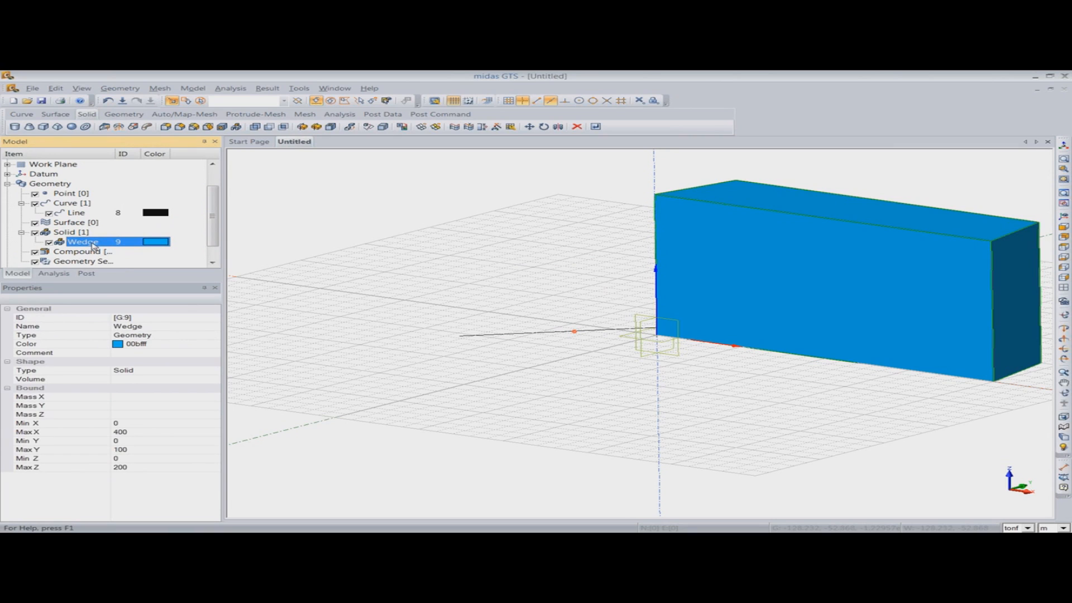
{"action": "left_click", "coordinate": [97, 214]}
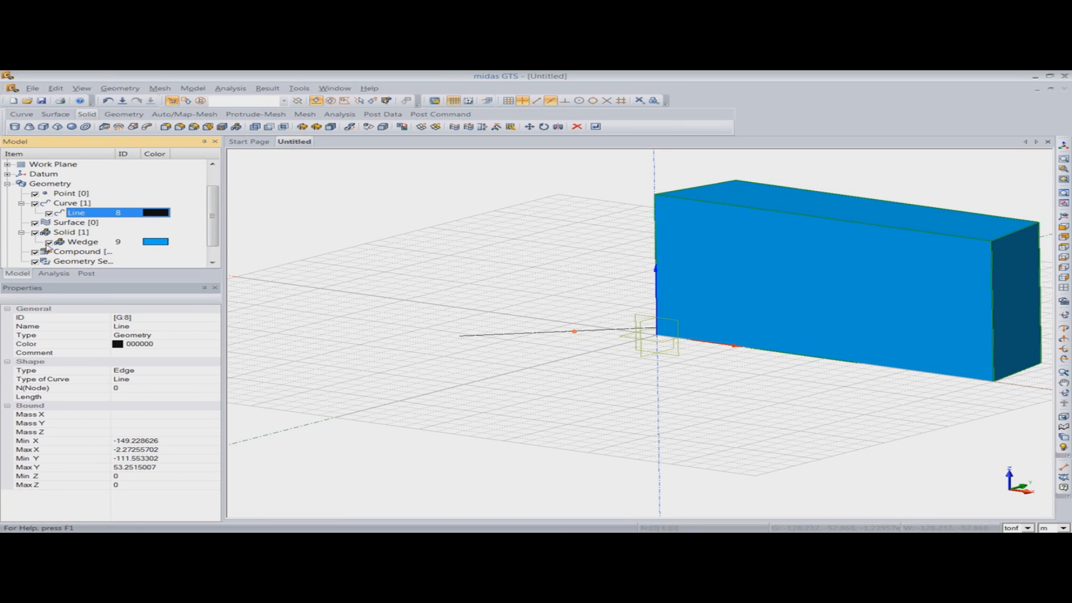
Step: Hide the first wedge and create two more wedge solids of the same size at the origin
{"action": "left_click", "coordinate": [49, 243]}
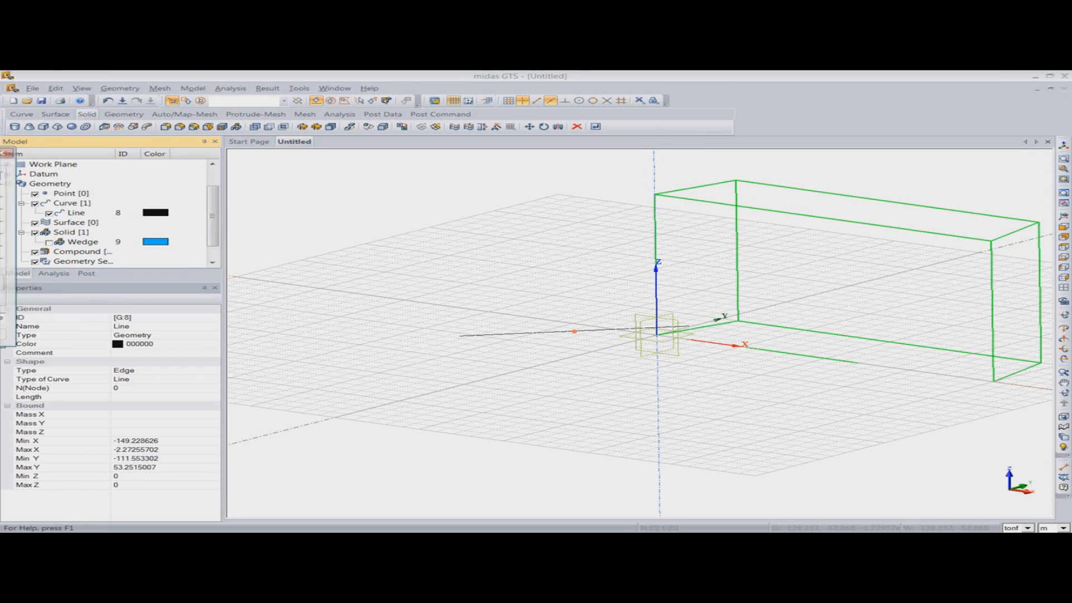
{"action": "left_click_drag", "start_coordinate": [0, 157], "coordinate": [322, 151]}
{"action": "left_click", "coordinate": [345, 329]}
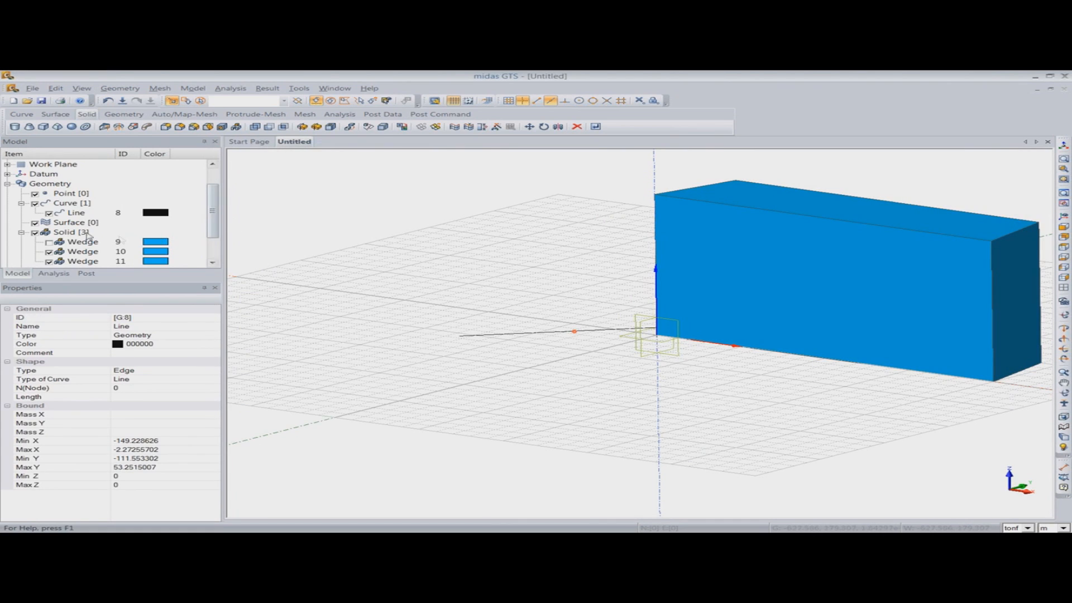
Step: Hide wedges 10 and 11 so that only the line is displayed
{"action": "left_click", "coordinate": [49, 261]}
{"action": "left_click", "coordinate": [49, 261]}
{"action": "left_click", "coordinate": [49, 262]}
Step: Try again to delete the line with the solids hidden
{"action": "left_click", "coordinate": [95, 212]}
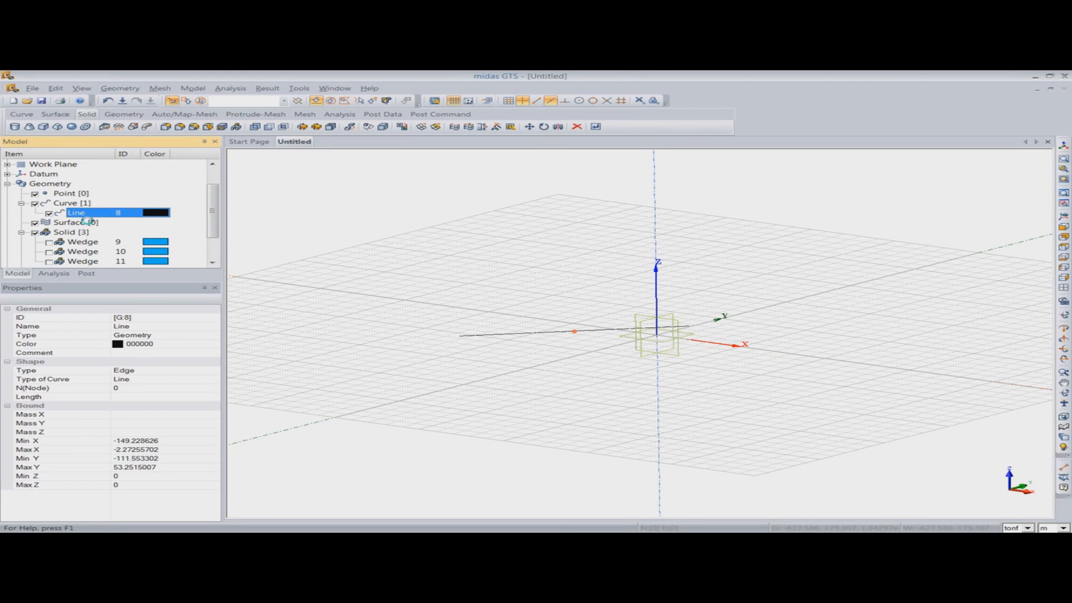
{"action": "key", "text": "Delete"}
{"action": "left_click", "coordinate": [647, 327]}
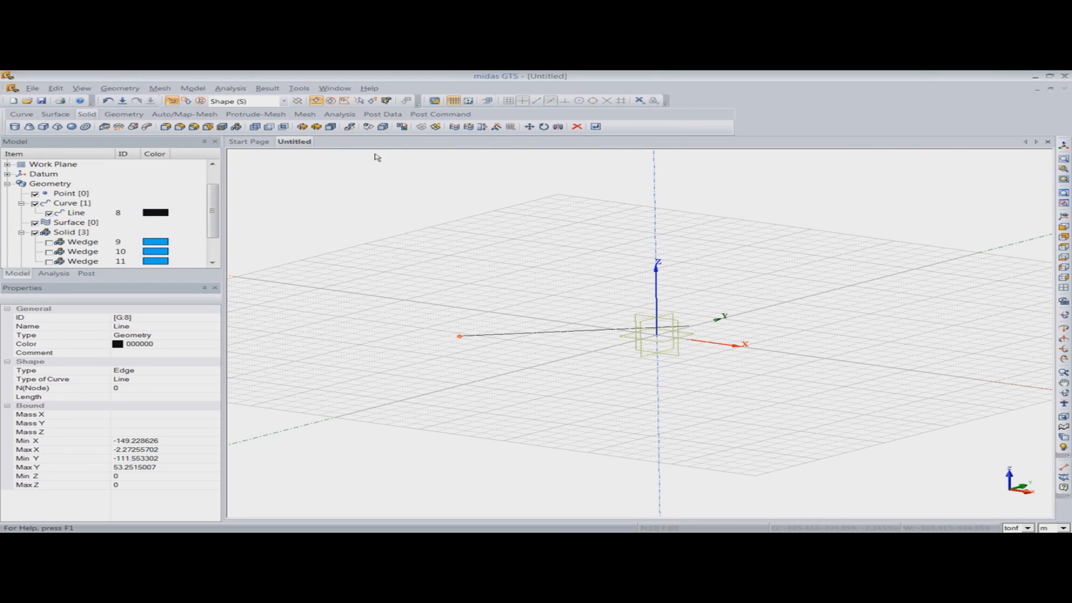
Step: Delete the line from the geometry tree and undo the deletion
{"action": "right_click", "coordinate": [88, 215]}
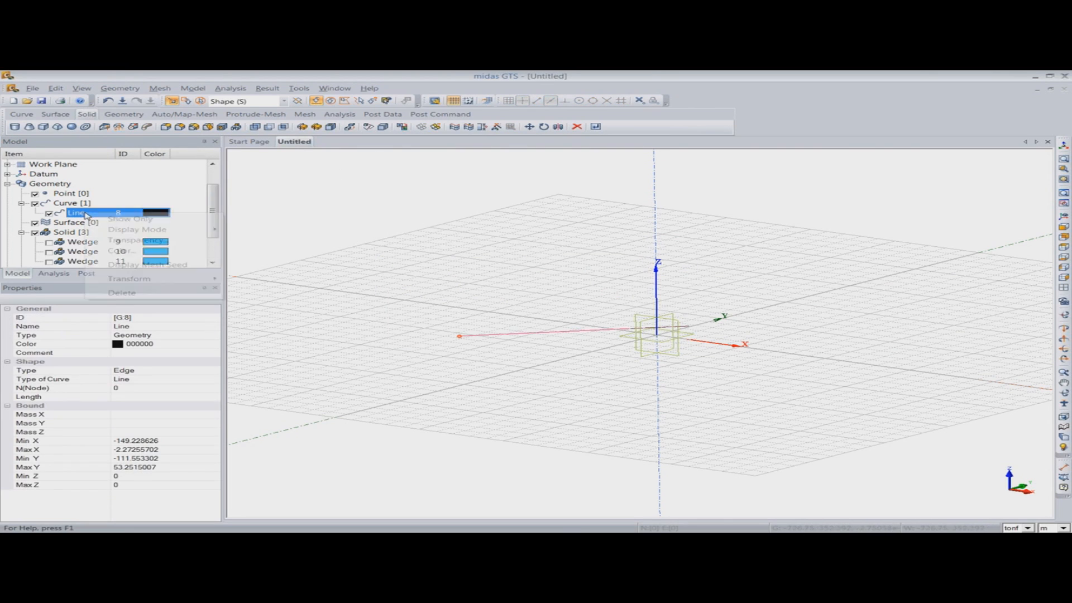
{"action": "left_click", "coordinate": [113, 293]}
{"action": "left_click", "coordinate": [524, 341]}
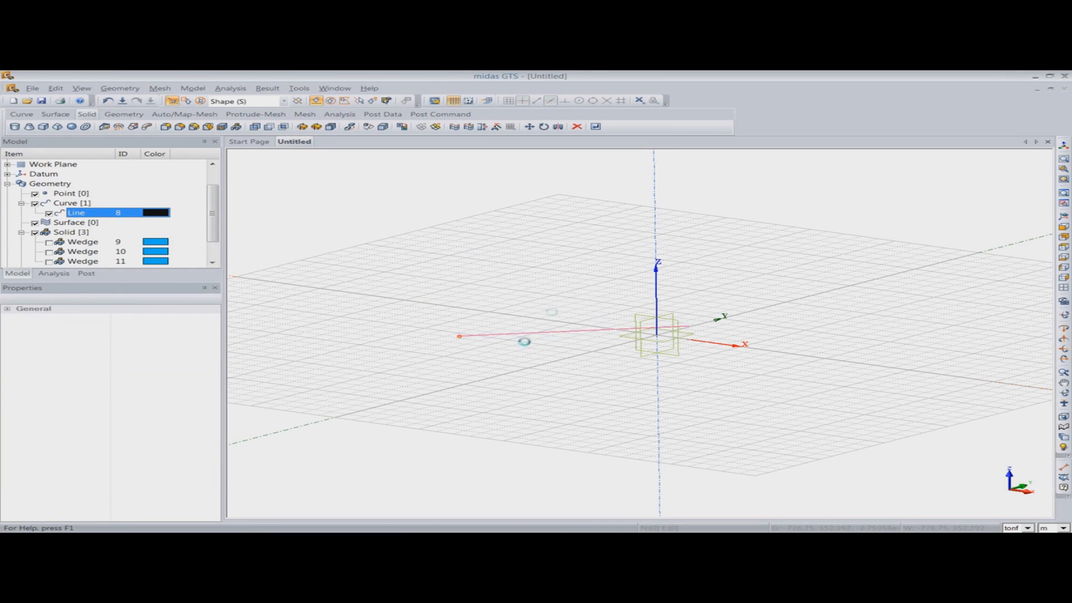
{"action": "left_click", "coordinate": [108, 100]}
Step: Delete wedge 9 from the solids in the model tree
{"action": "left_click", "coordinate": [83, 242]}
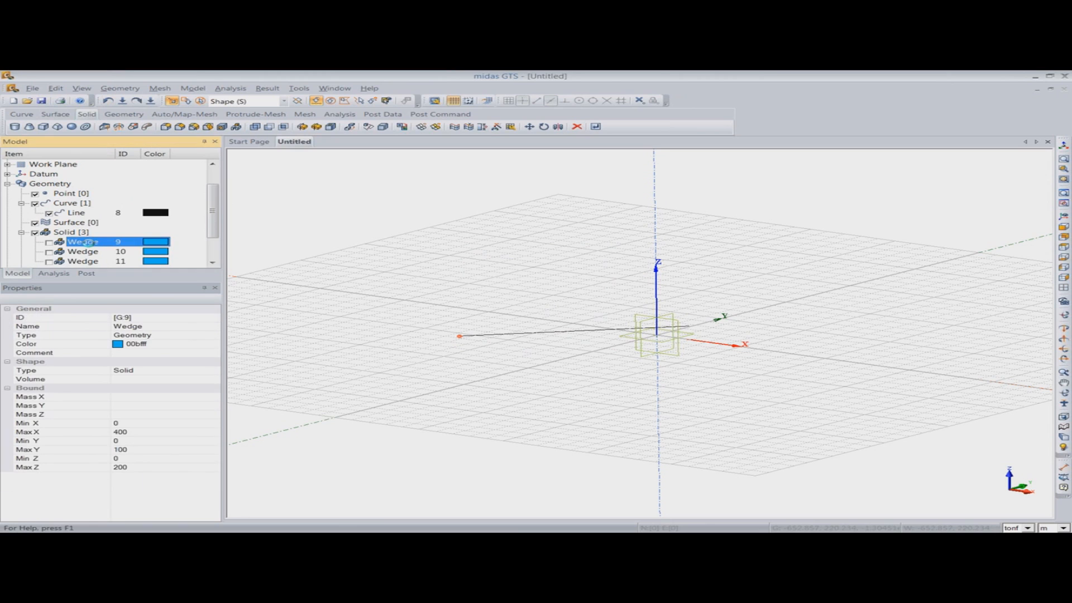
{"action": "key", "text": "Delete"}
{"action": "left_click", "coordinate": [510, 345]}
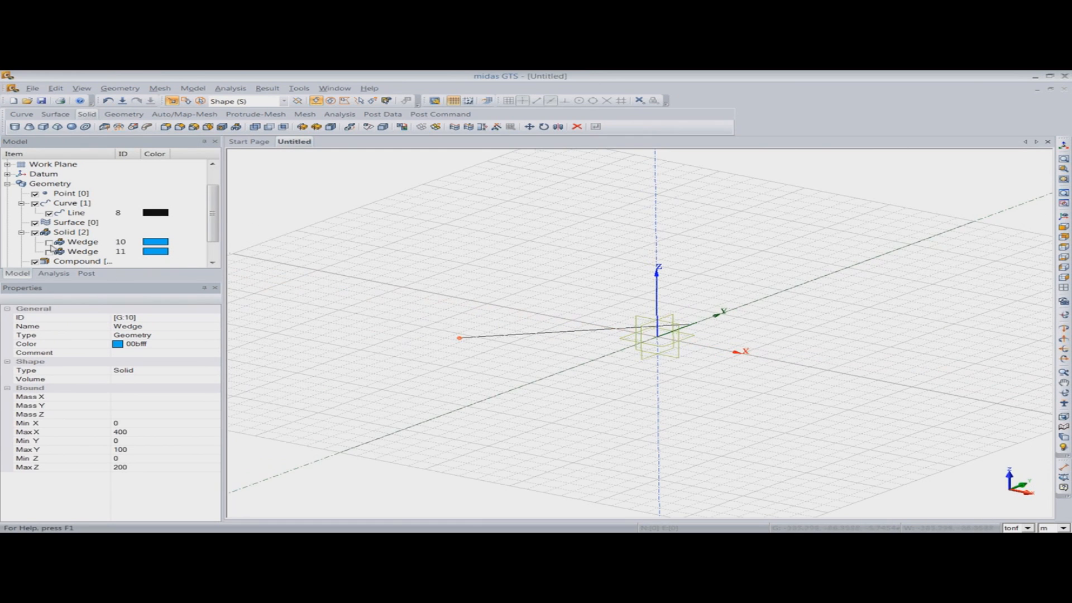
Step: Expand the Mesh and Properties branches of the model tree down to the mesh sets and the material types
{"action": "scroll", "coordinate": [213, 218], "scroll_direction": "down", "scroll_amount": 3}
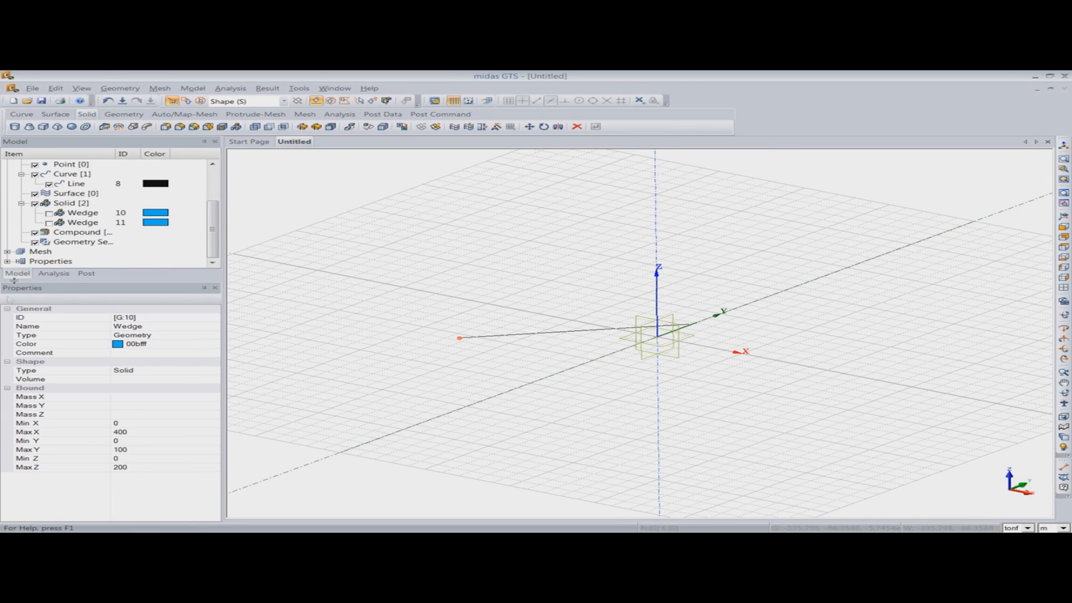
{"action": "left_click", "coordinate": [8, 252]}
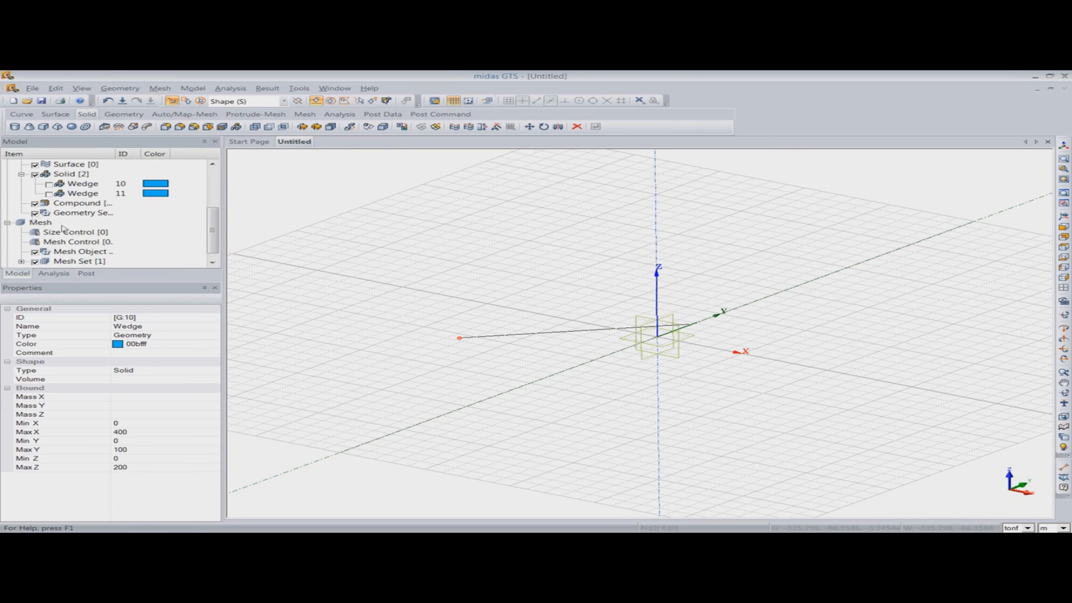
{"action": "left_click", "coordinate": [21, 261]}
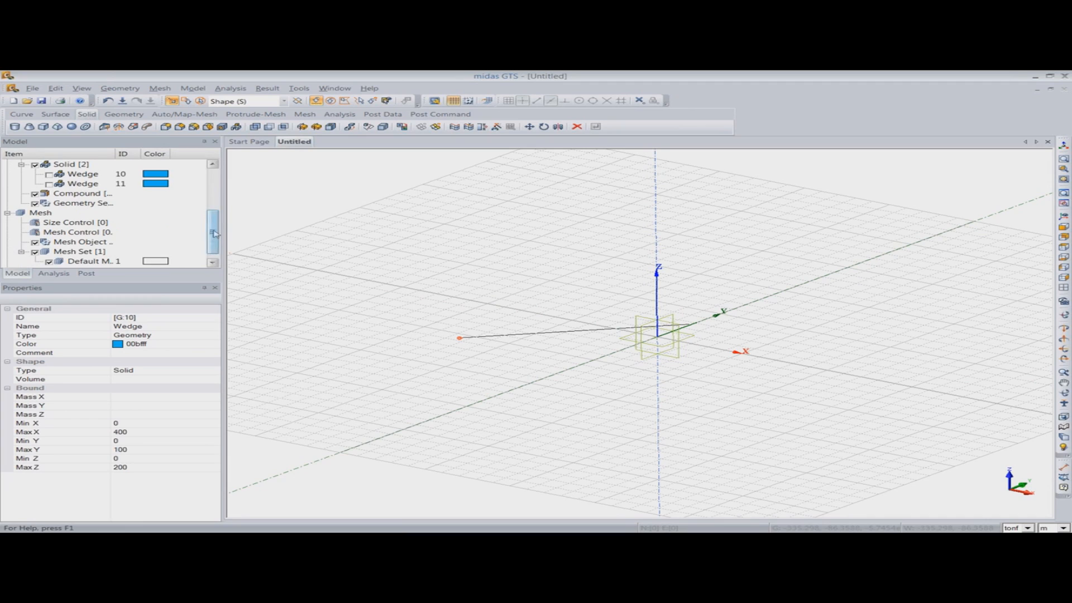
{"action": "scroll", "coordinate": [213, 240], "scroll_direction": "down", "scroll_amount": 1}
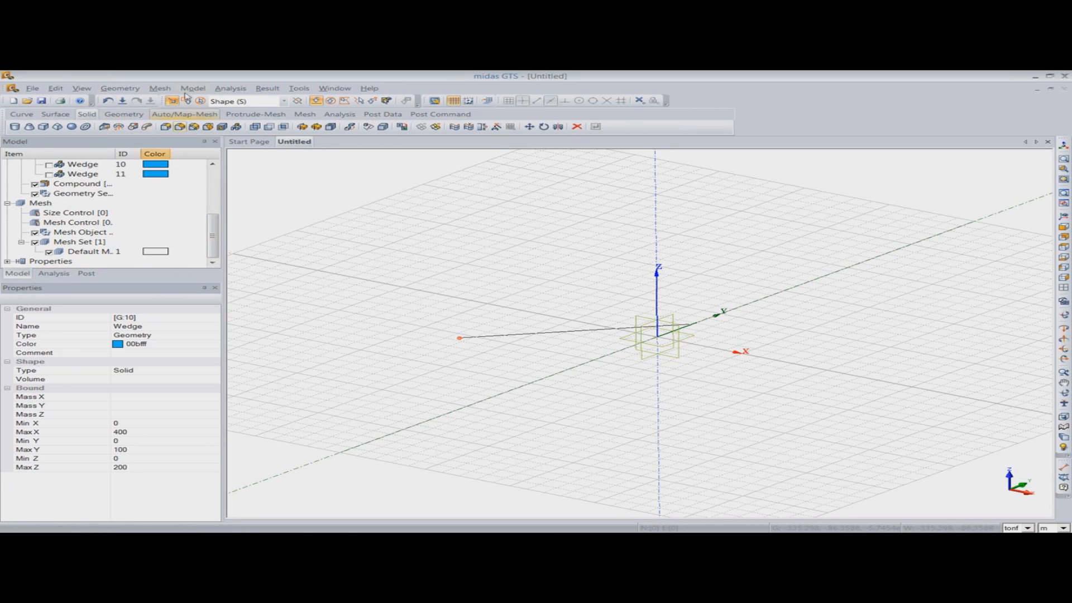
{"action": "left_click", "coordinate": [8, 262]}
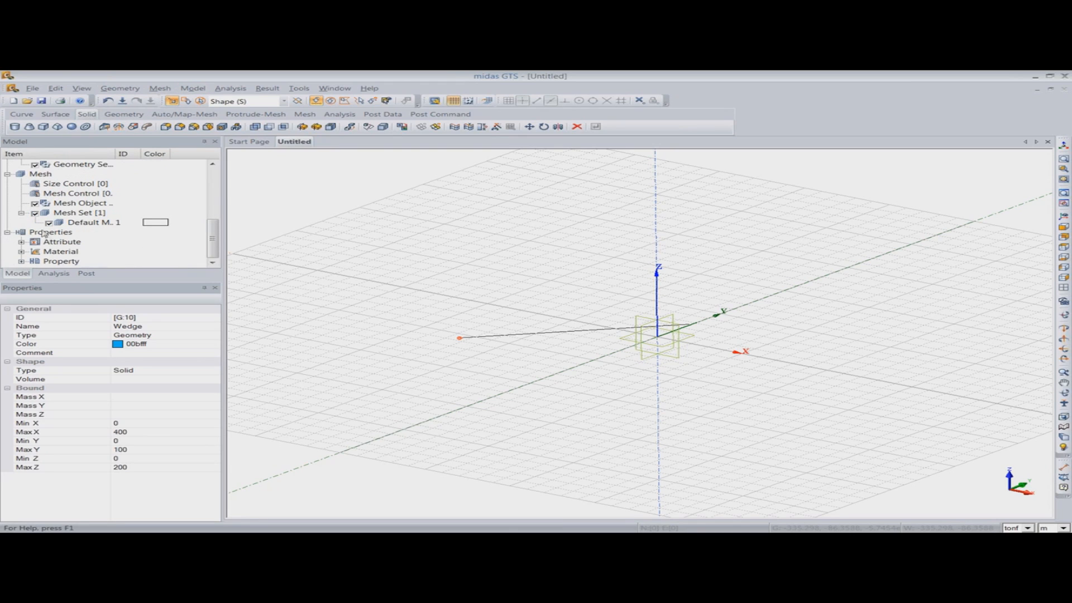
{"action": "left_click", "coordinate": [22, 252]}
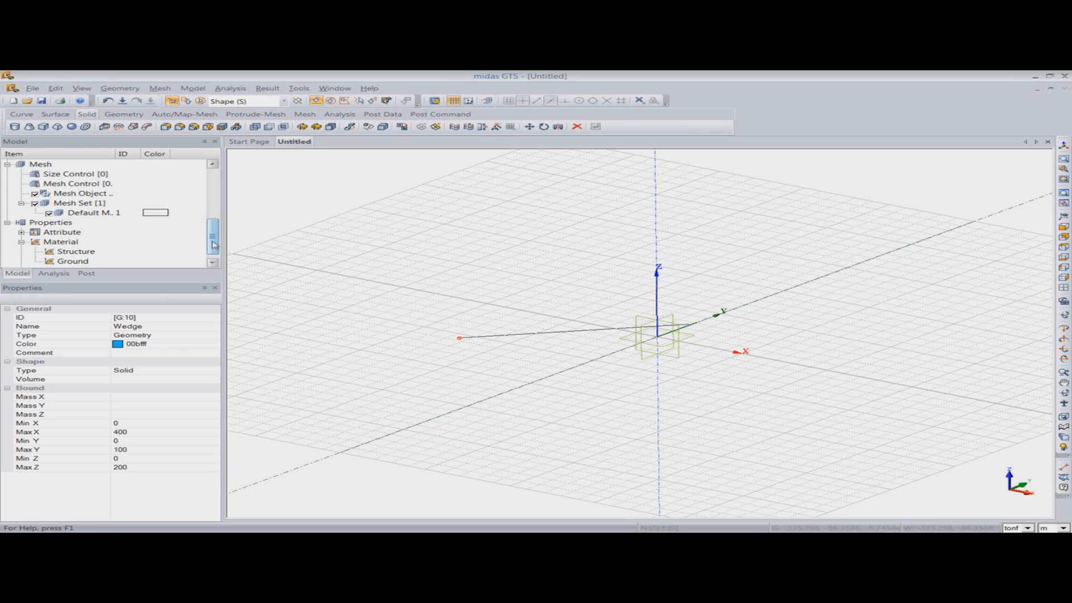
{"action": "scroll", "coordinate": [215, 248], "scroll_direction": "down", "scroll_amount": 1}
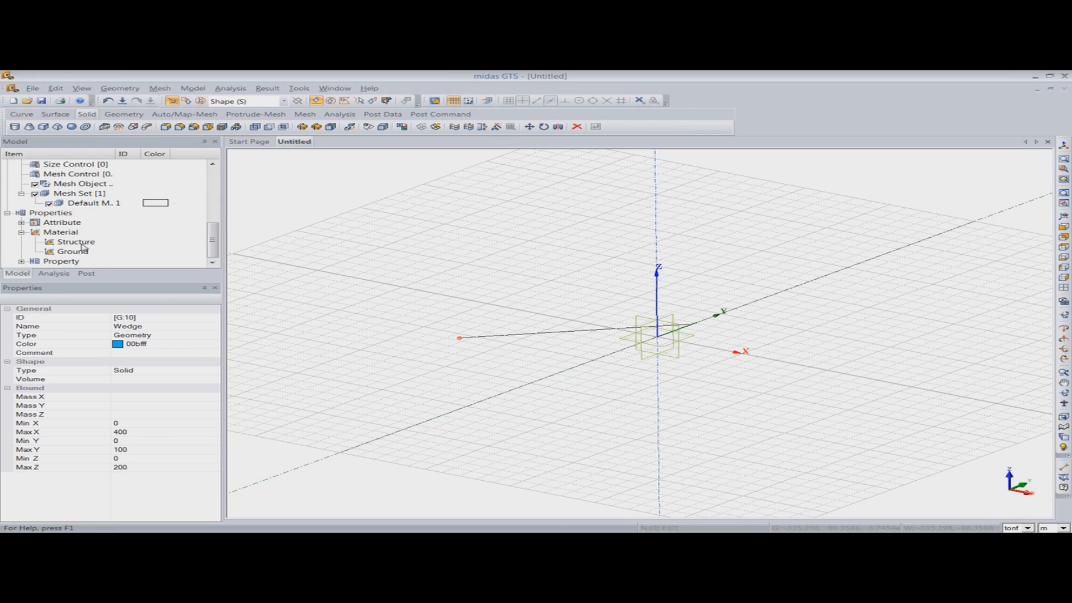
Step: Add a structural material named conc with the default elastic parameters and display its properties
{"action": "left_click", "coordinate": [88, 241]}
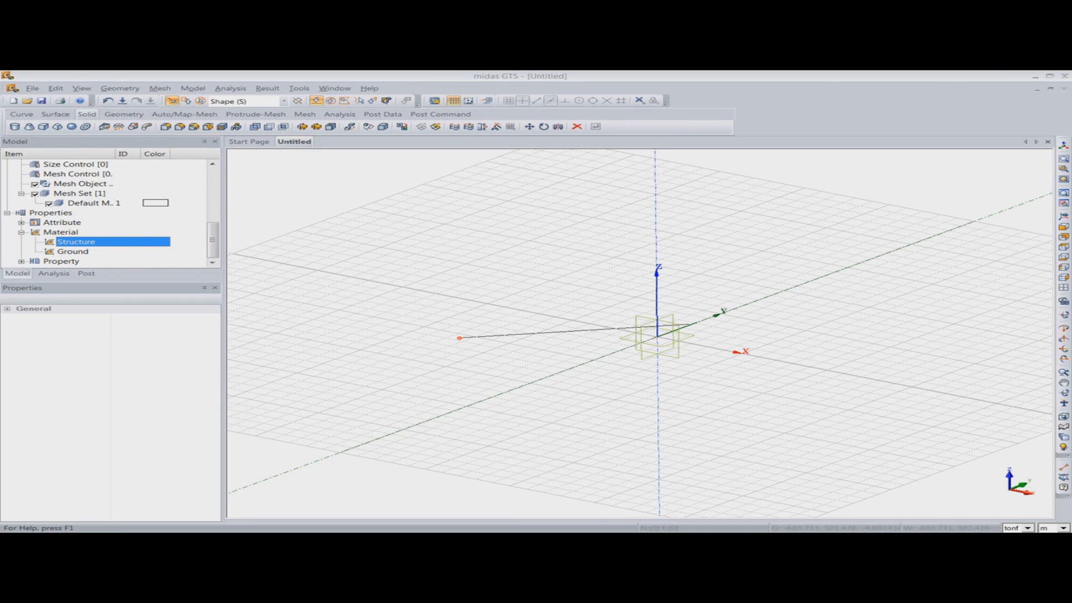
{"action": "right_click", "coordinate": [107, 241]}
{"action": "left_click", "coordinate": [124, 248]}
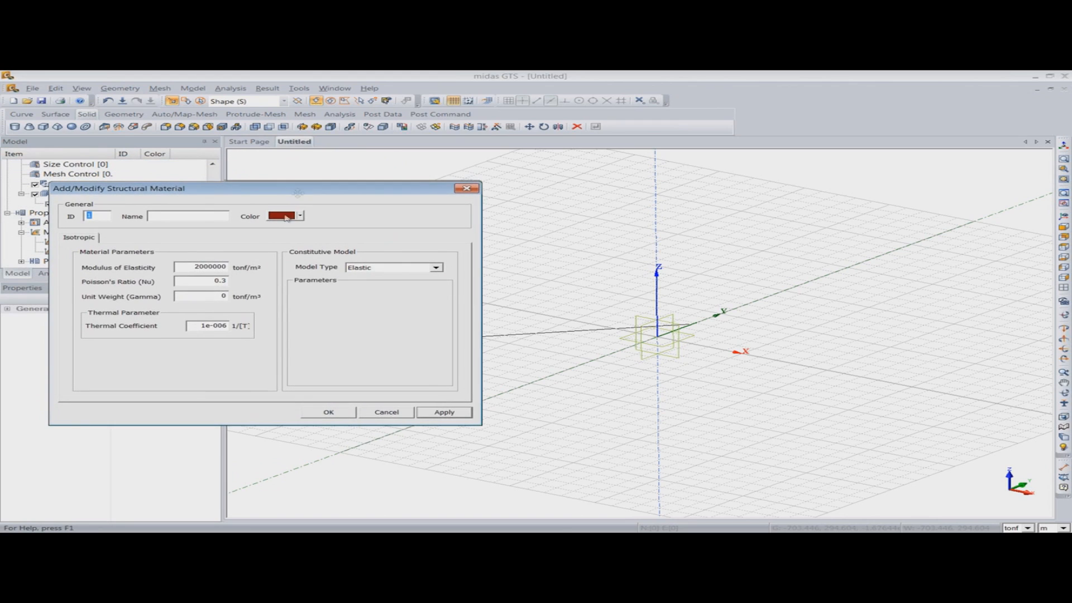
{"action": "left_click_drag", "start_coordinate": [260, 183], "coordinate": [378, 201]}
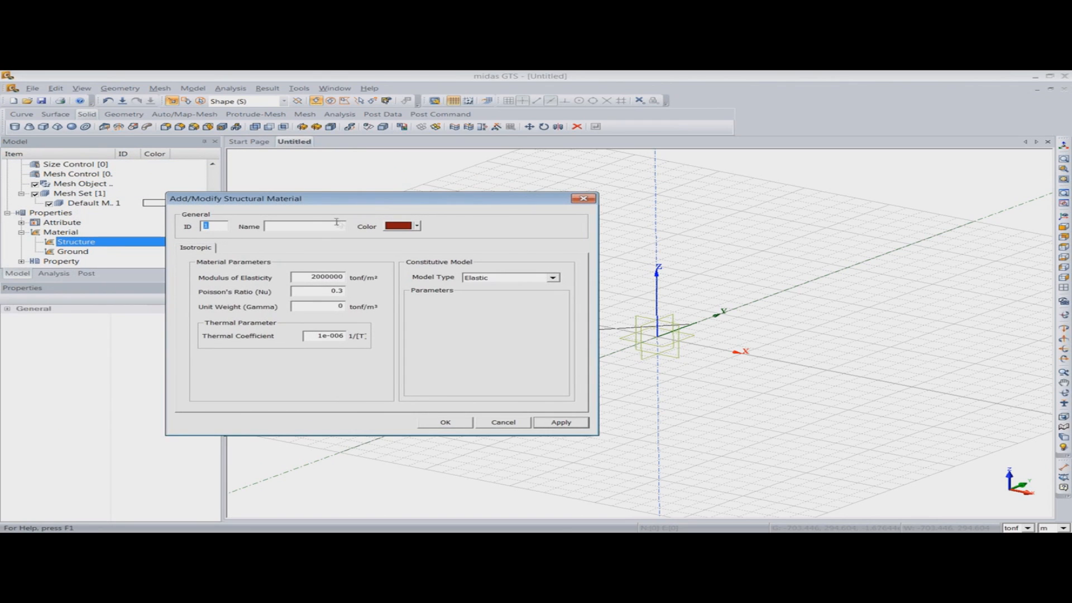
{"action": "left_click", "coordinate": [313, 227]}
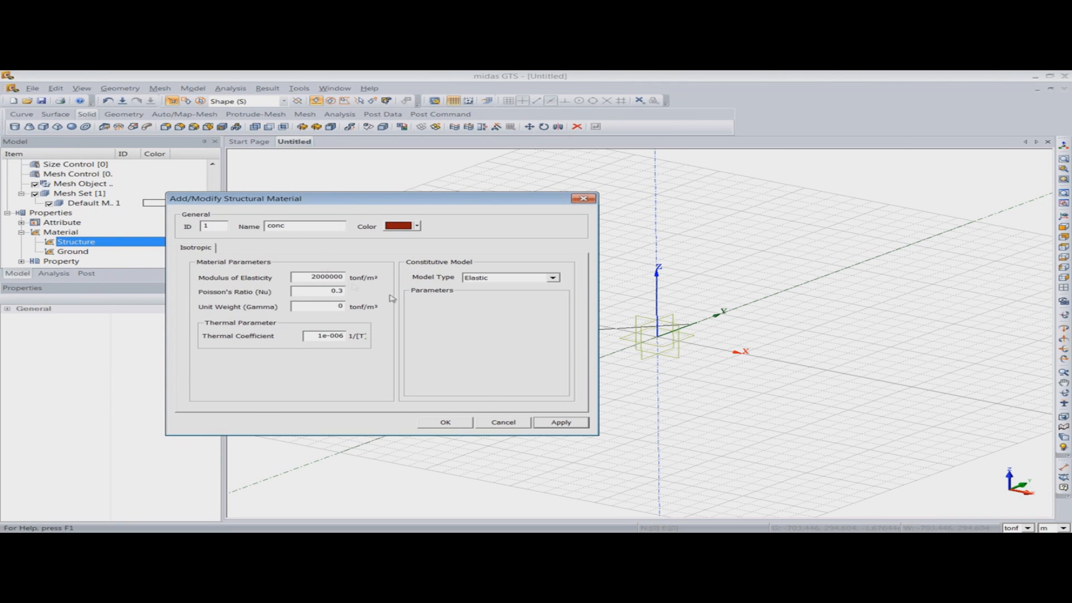
{"action": "left_click", "coordinate": [468, 422]}
{"action": "left_click", "coordinate": [35, 243]}
{"action": "left_click", "coordinate": [92, 254]}
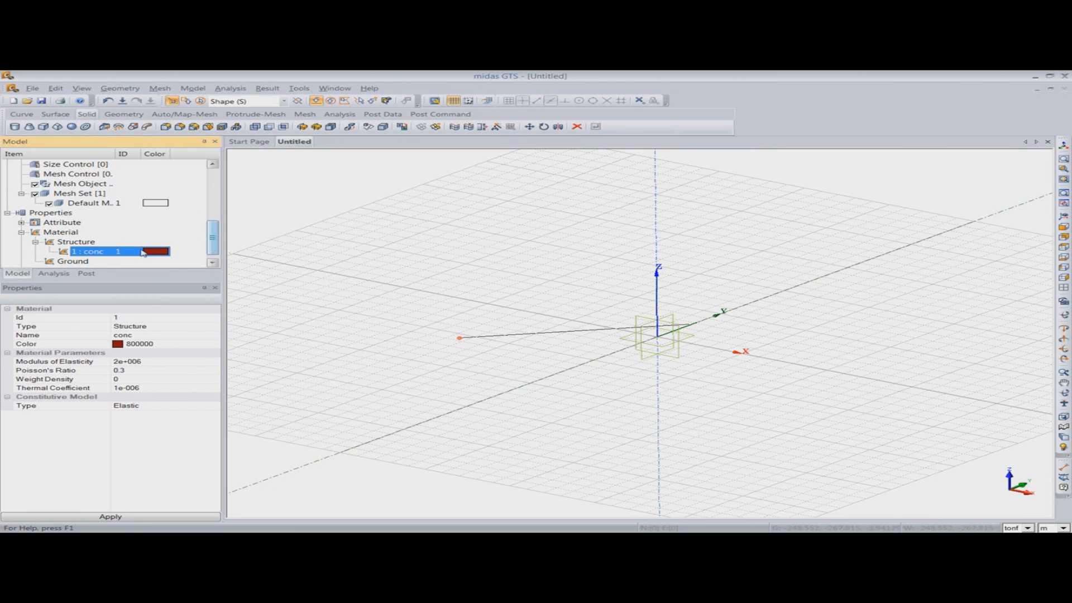
Step: Add a ground material named soil with the Elastic model type and expand the Ground branch to list it
{"action": "right_click", "coordinate": [82, 265]}
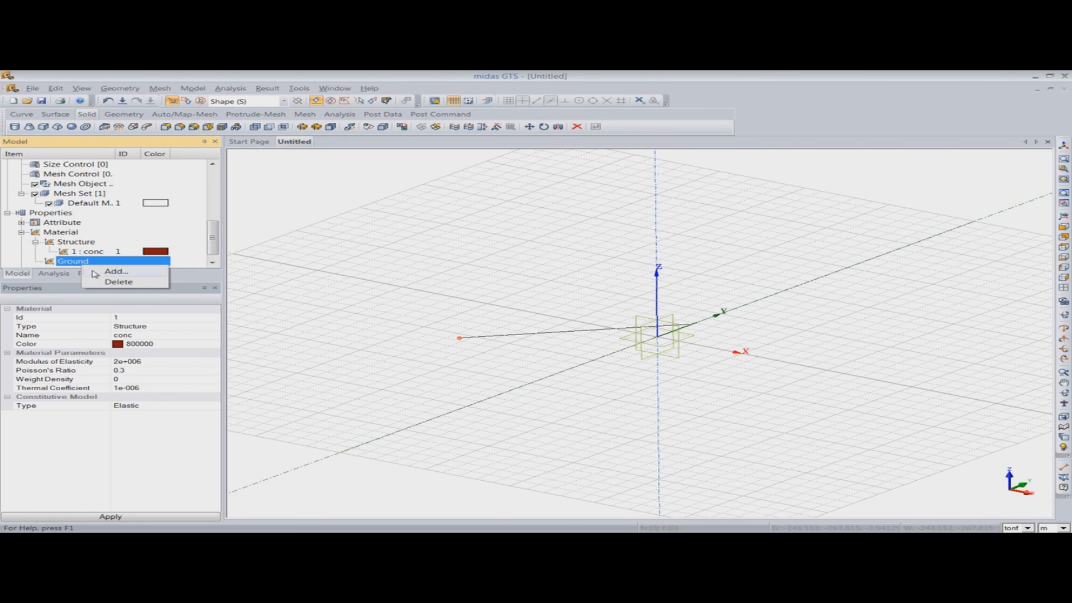
{"action": "left_click", "coordinate": [114, 272]}
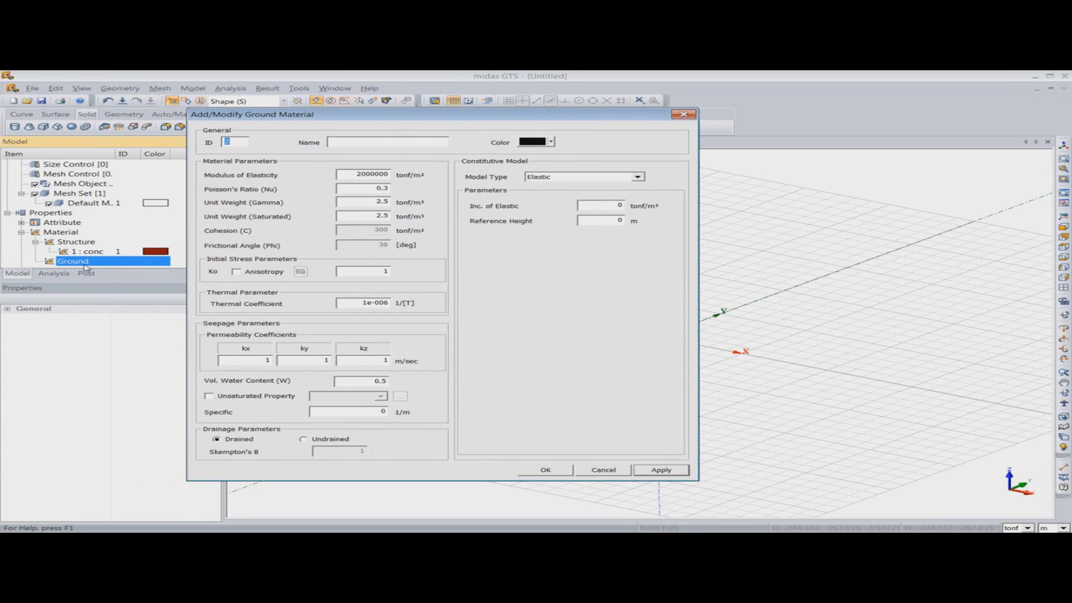
{"action": "left_click", "coordinate": [395, 139]}
{"action": "type", "text": "soil"}
{"action": "left_click", "coordinate": [616, 176]}
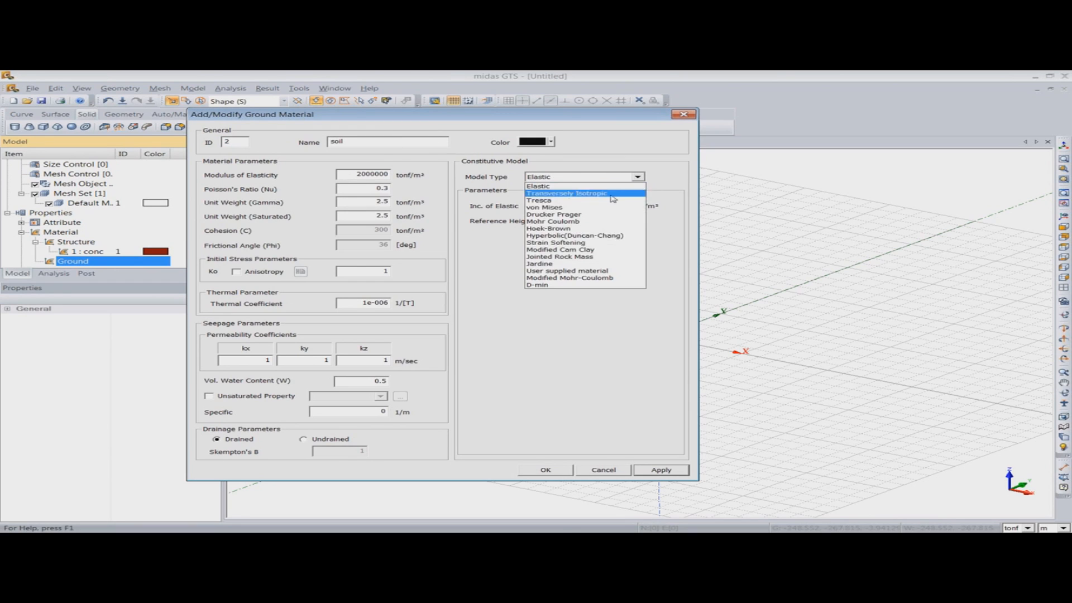
{"action": "left_click", "coordinate": [599, 186]}
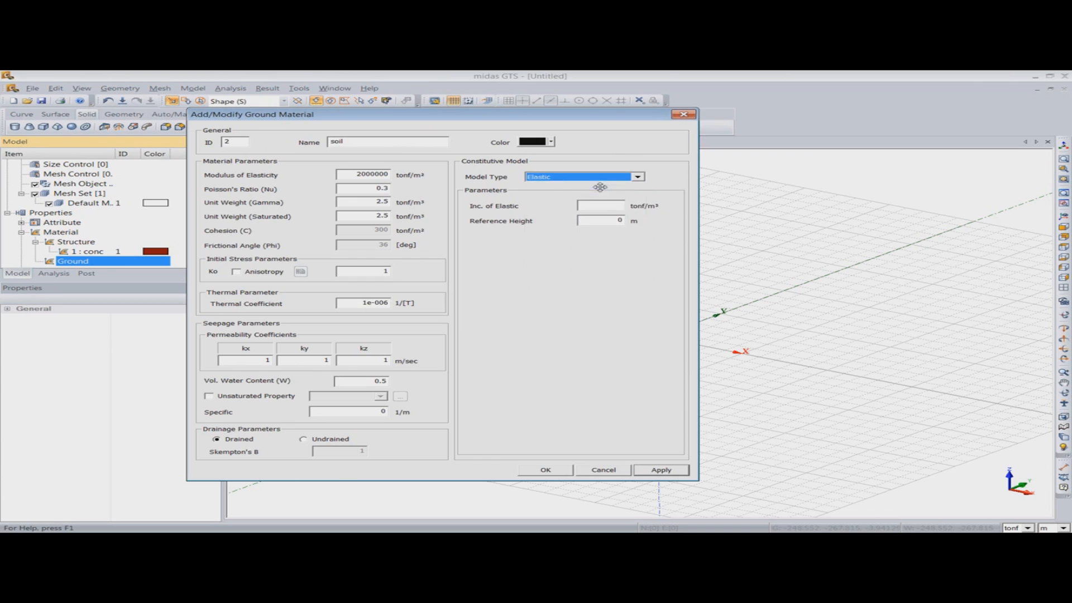
{"action": "left_click", "coordinate": [543, 472]}
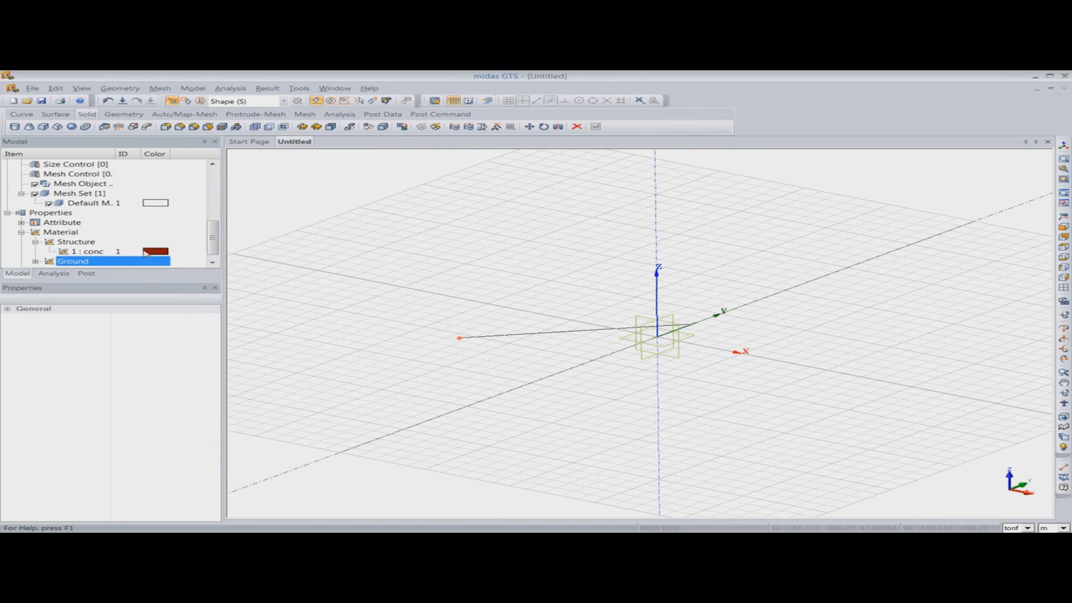
{"action": "left_click", "coordinate": [212, 261]}
{"action": "left_click", "coordinate": [35, 251]}
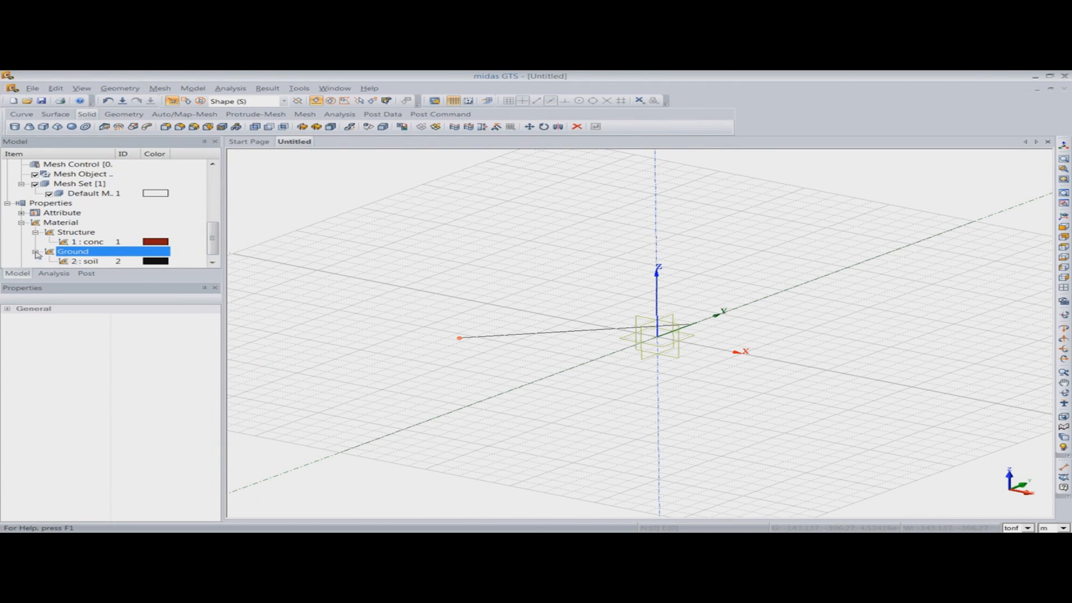
Step: Examine the soil material's parameters and the display, edit and delete actions offered for it
{"action": "right_click", "coordinate": [91, 262]}
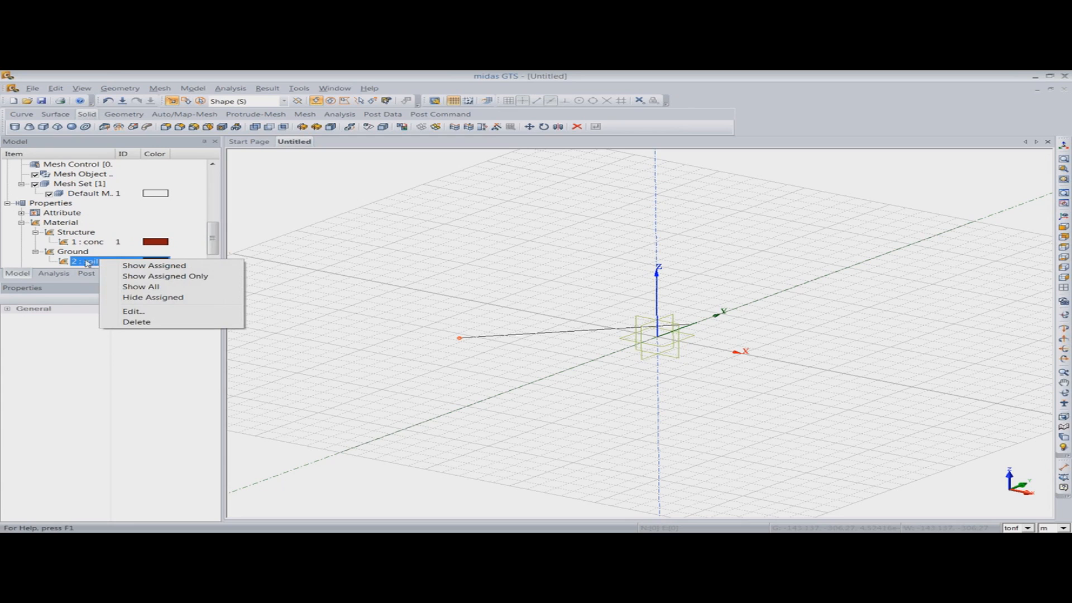
{"action": "left_click", "coordinate": [92, 243]}
{"action": "left_click", "coordinate": [89, 260]}
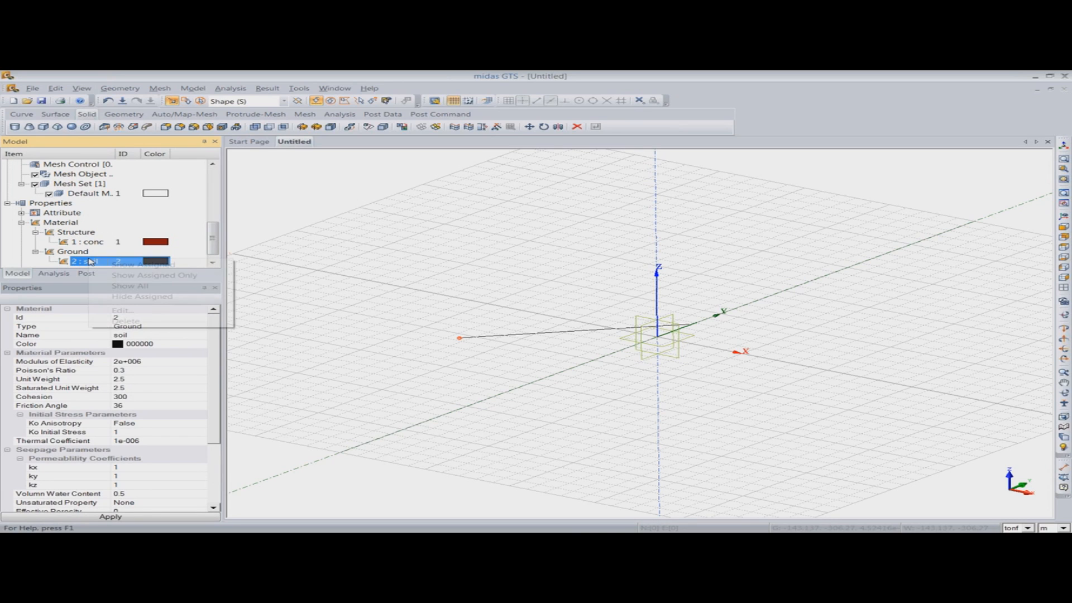
{"action": "right_click", "coordinate": [84, 262]}
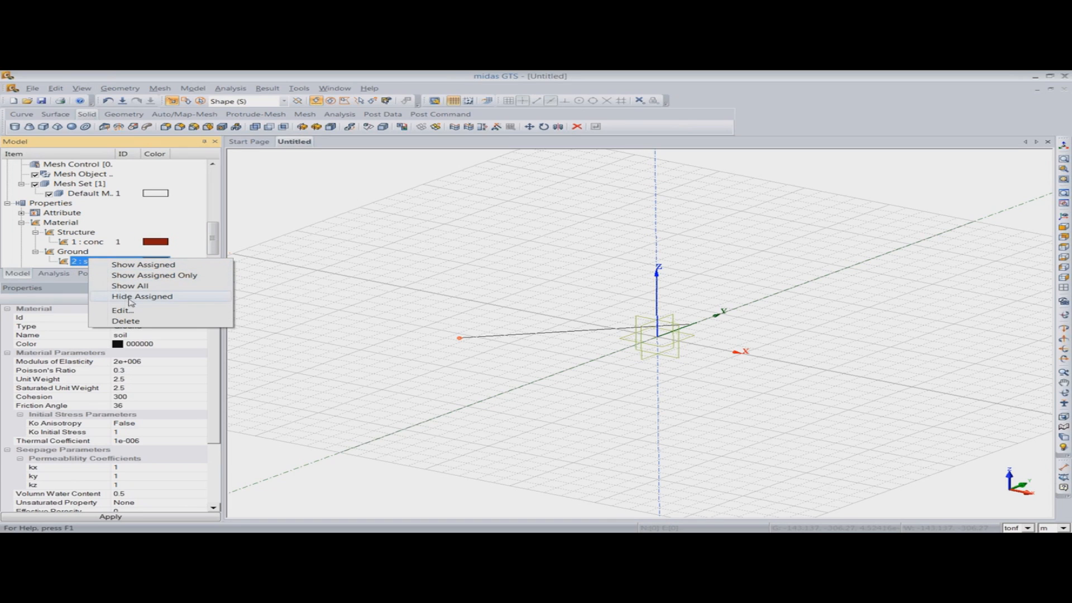
{"action": "left_click", "coordinate": [85, 265]}
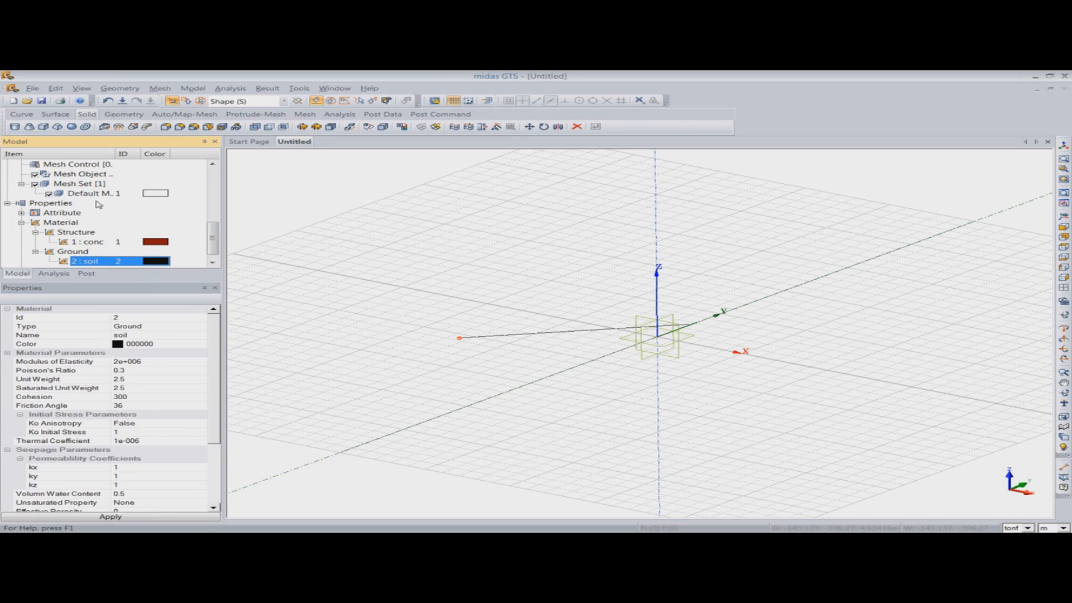
Step: Look through the model commands for defining material properties and boundary conditions
{"action": "left_click_drag", "start_coordinate": [217, 245], "coordinate": [215, 187]}
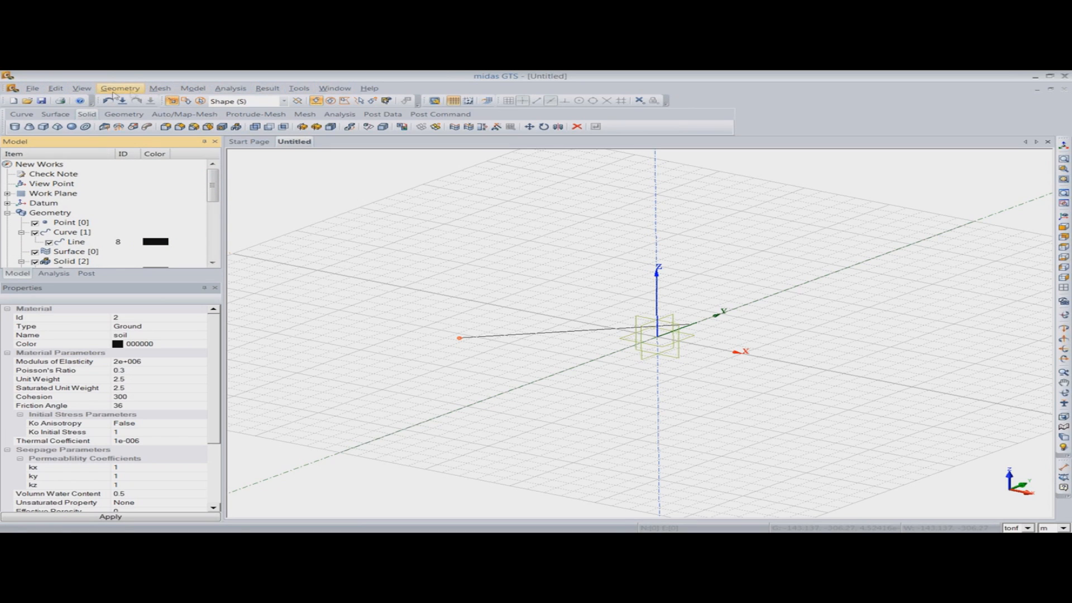
{"action": "left_click", "coordinate": [192, 88]}
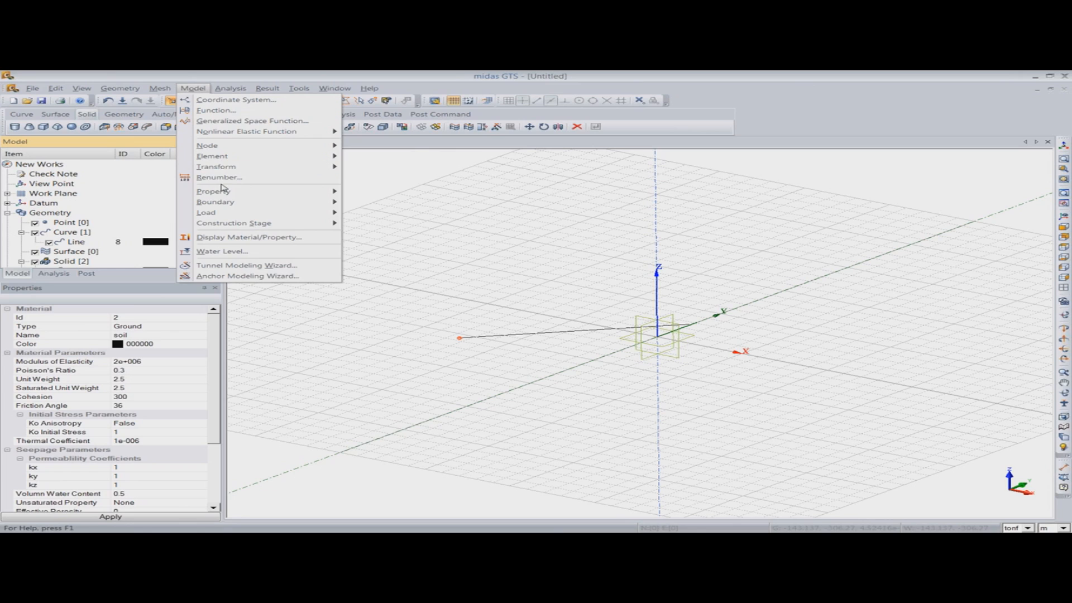
{"action": "mouse_move", "coordinate": [228, 192]}
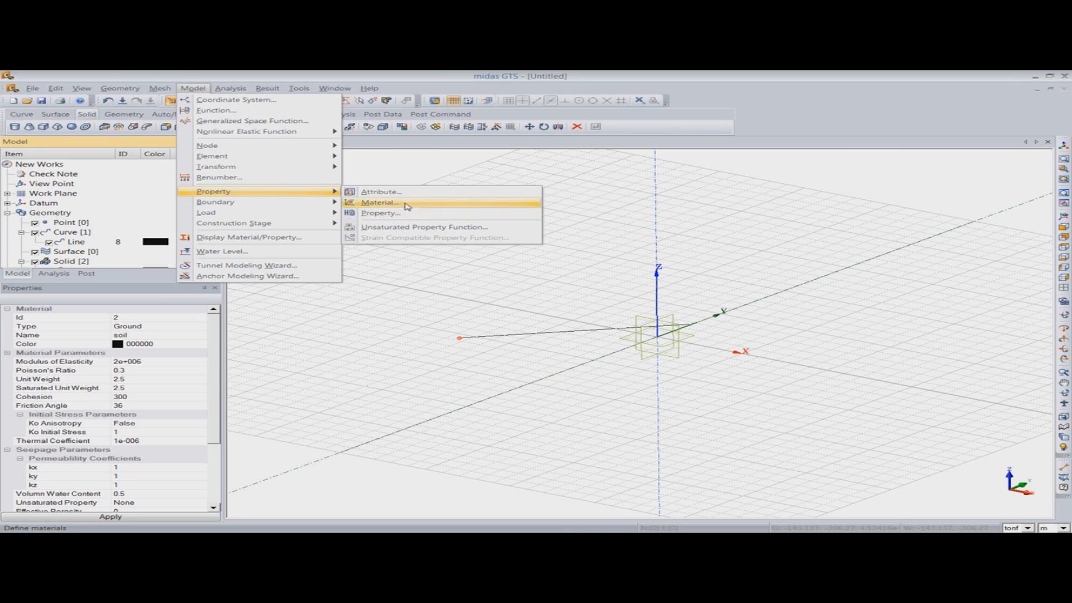
{"action": "left_click", "coordinate": [189, 89]}
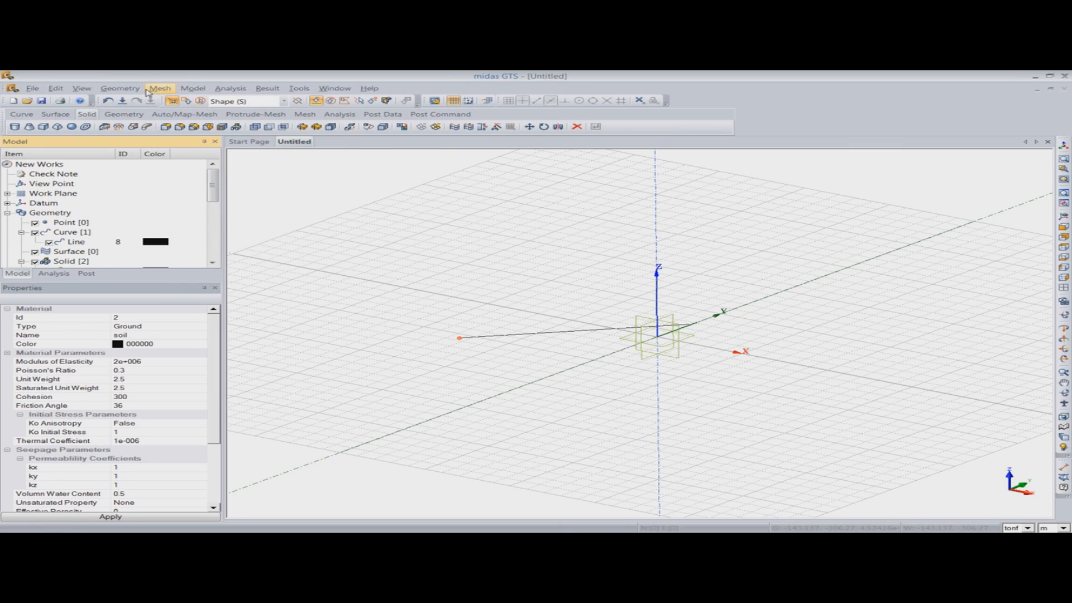
{"action": "left_click", "coordinate": [184, 89]}
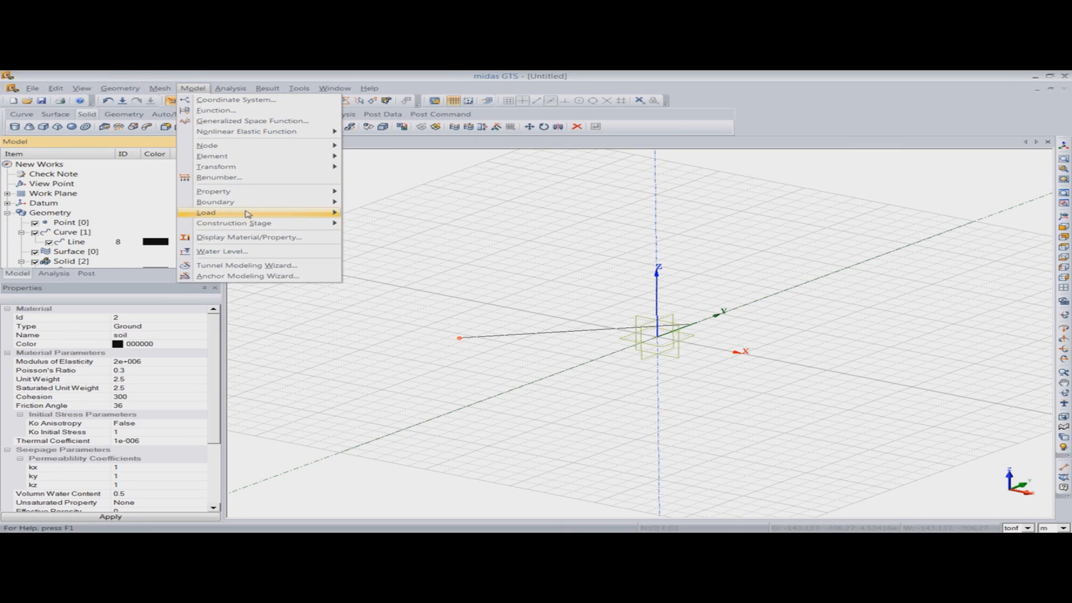
{"action": "mouse_move", "coordinate": [258, 203]}
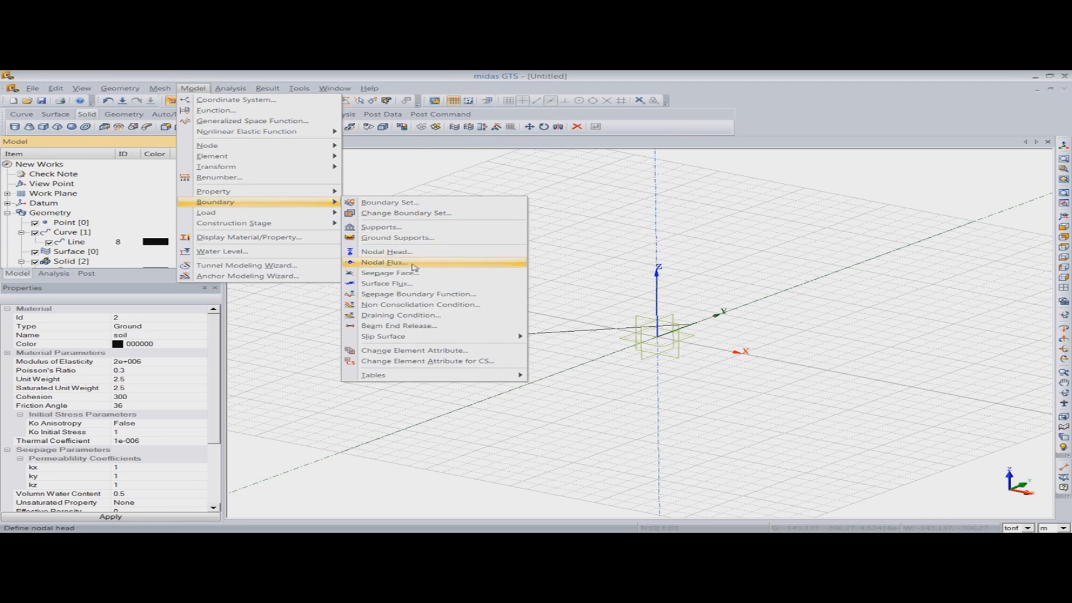
{"action": "left_click", "coordinate": [246, 75]}
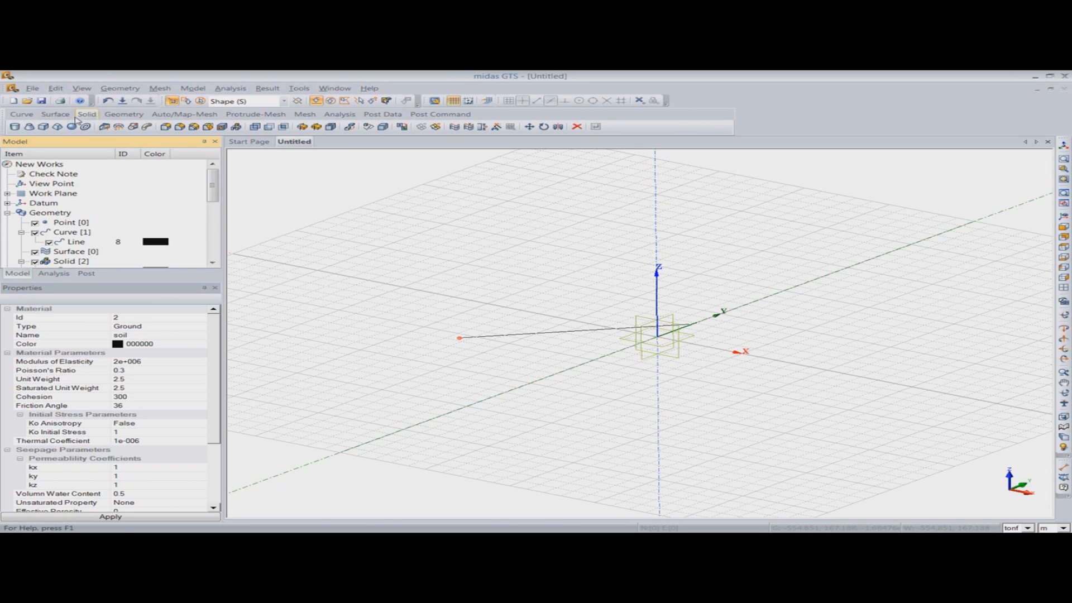
Step: Browse the tool sets for solids, geometry, meshing and analysis without running any tool
{"action": "left_click", "coordinate": [107, 115]}
{"action": "left_click", "coordinate": [90, 115]}
{"action": "left_click", "coordinate": [132, 116]}
{"action": "left_click", "coordinate": [196, 116]}
{"action": "left_click", "coordinate": [233, 116]}
{"action": "left_click", "coordinate": [305, 115]}
{"action": "left_click", "coordinate": [340, 114]}
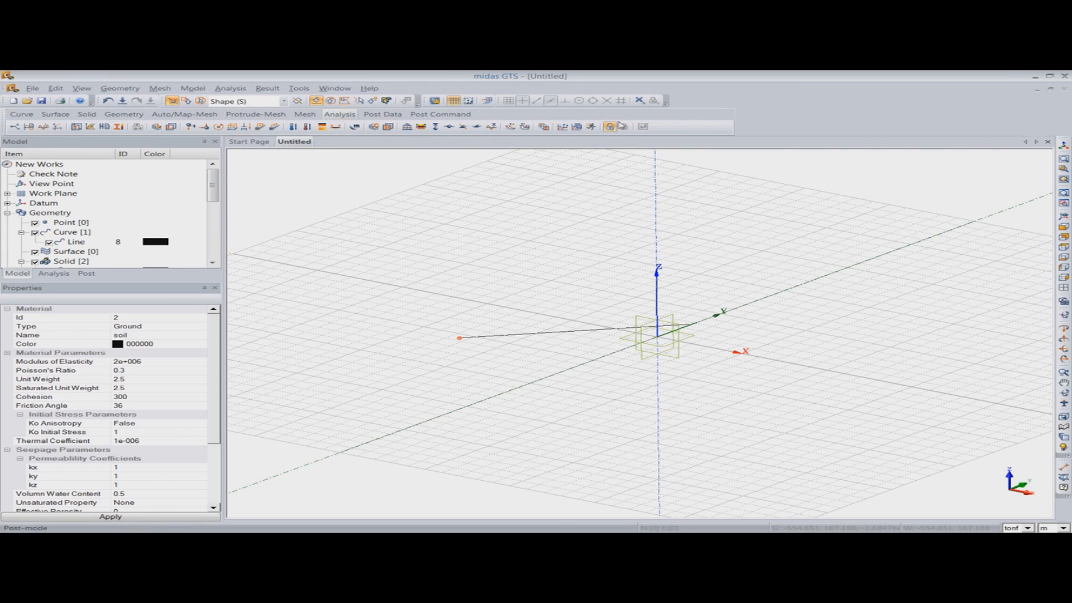
{"action": "left_click", "coordinate": [309, 115]}
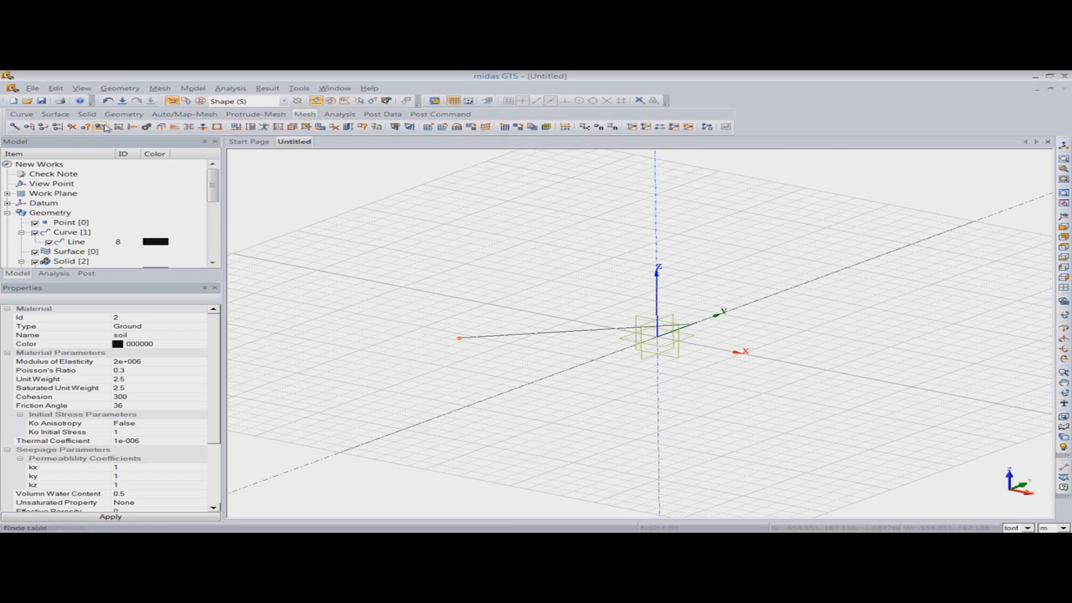
{"action": "left_click", "coordinate": [205, 129]}
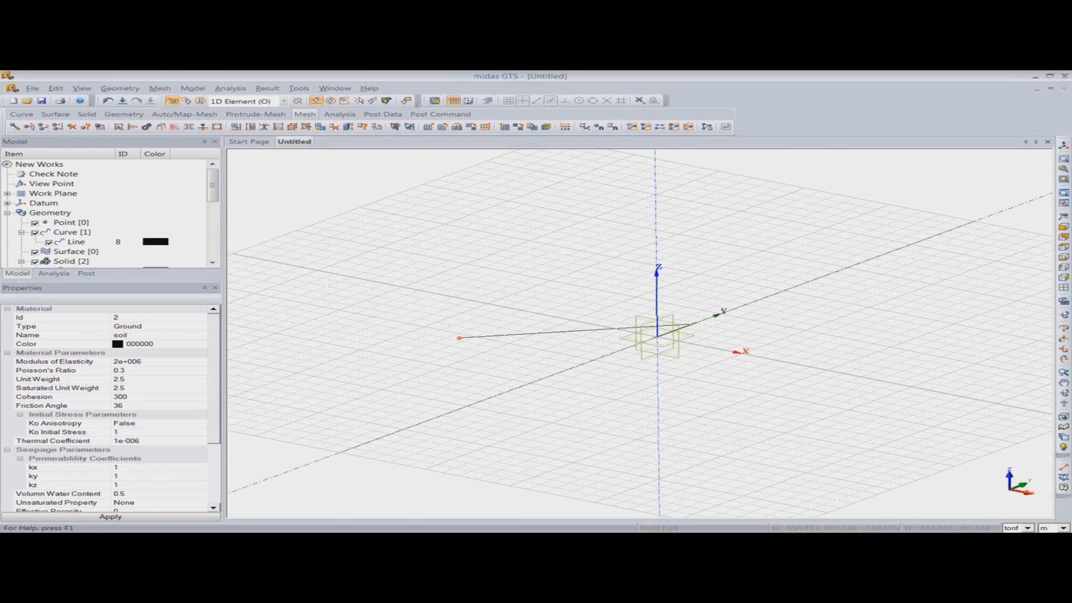
{"action": "key", "text": "Escape"}
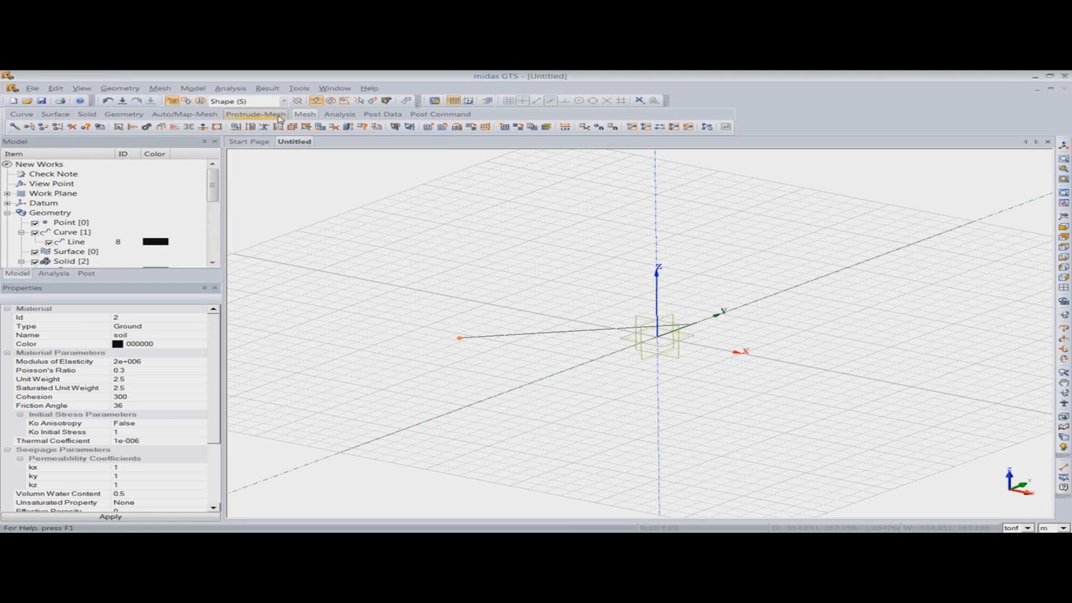
Step: Open the face auto-mesh settings, look at the options, and close them without meshing
{"action": "left_click", "coordinate": [192, 115]}
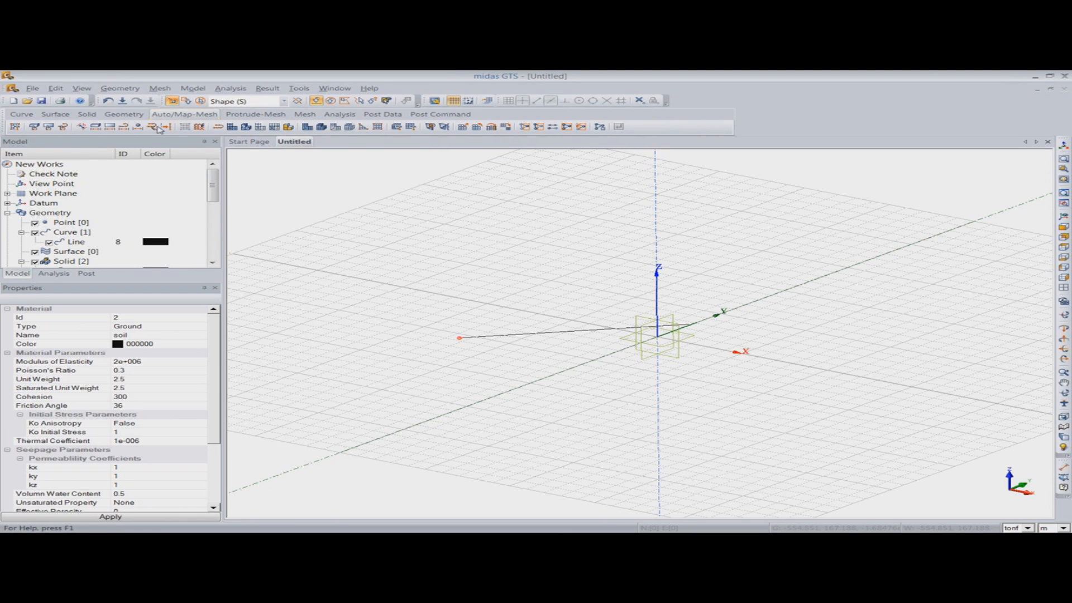
{"action": "left_click", "coordinate": [109, 128]}
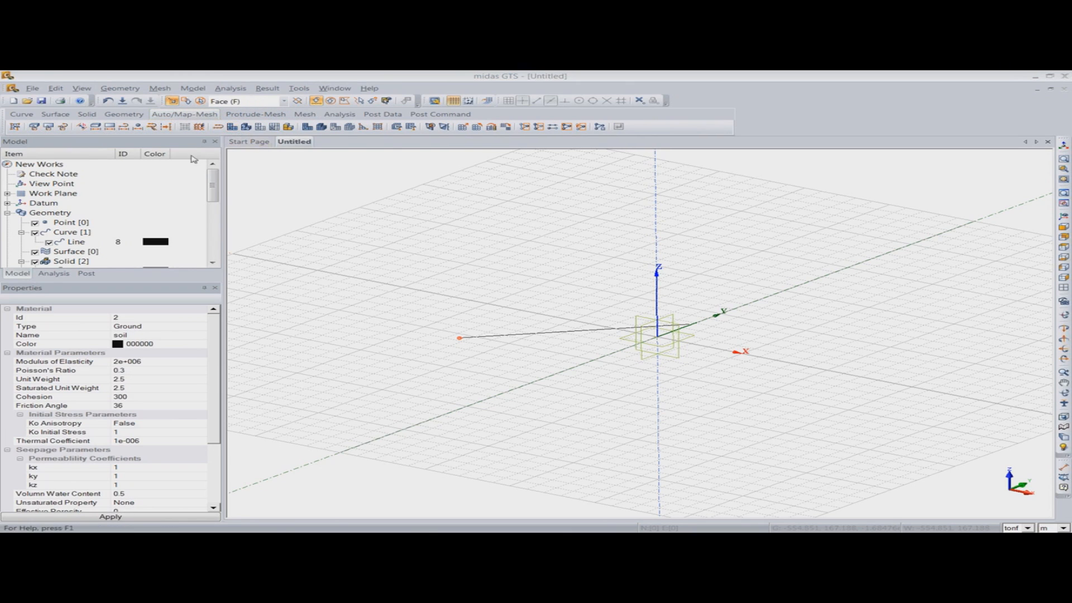
{"action": "left_click_drag", "start_coordinate": [234, 161], "coordinate": [319, 166]}
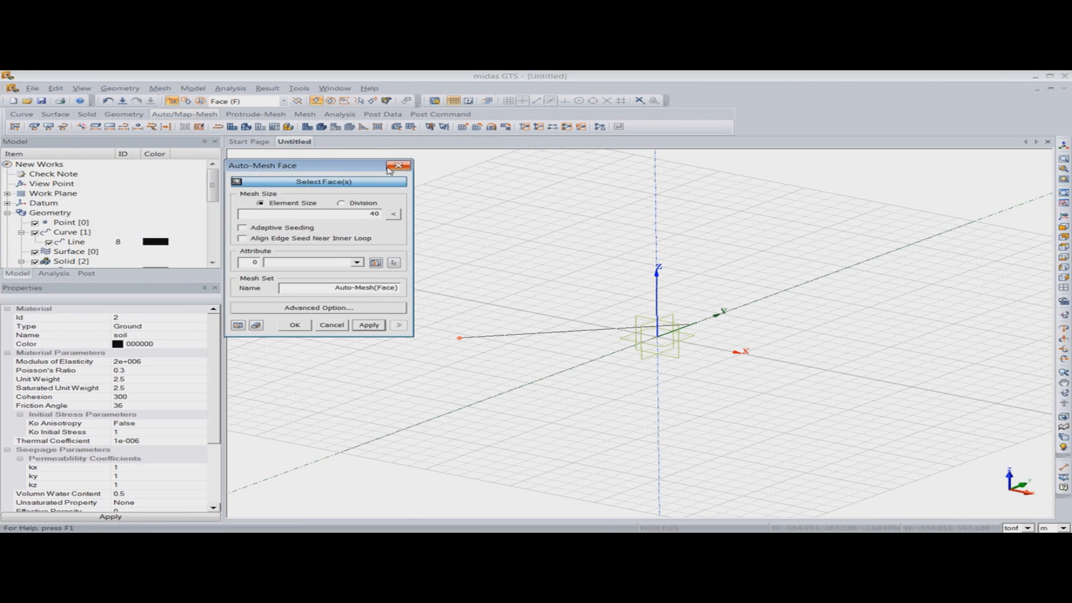
{"action": "left_click", "coordinate": [393, 166]}
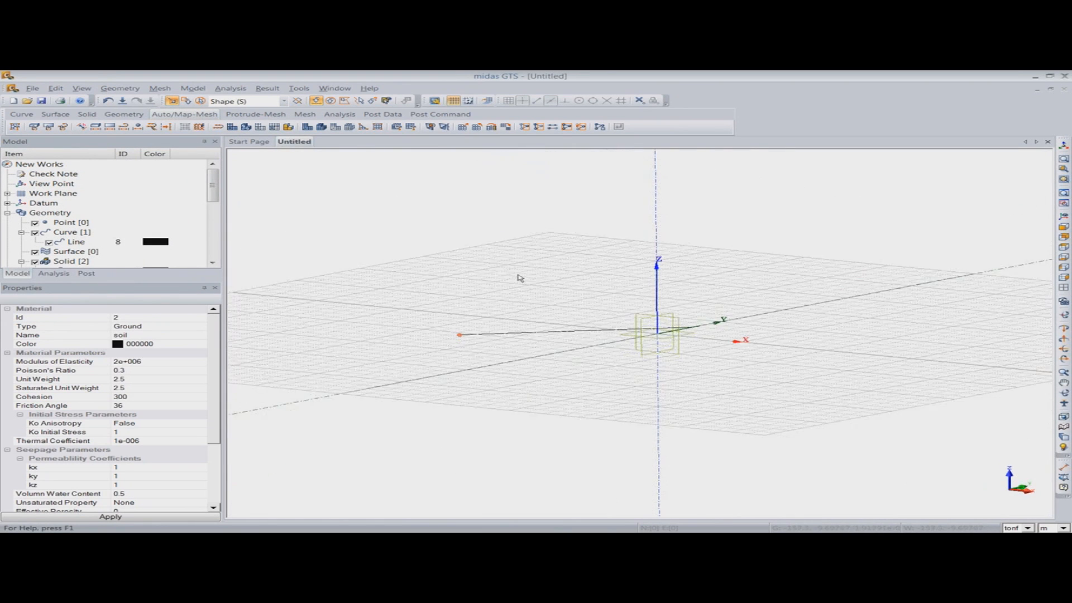
Step: Select the remaining line in the model and delete it
{"action": "left_click_drag", "start_coordinate": [426, 297], "coordinate": [705, 381]}
{"action": "key", "text": "Delete"}
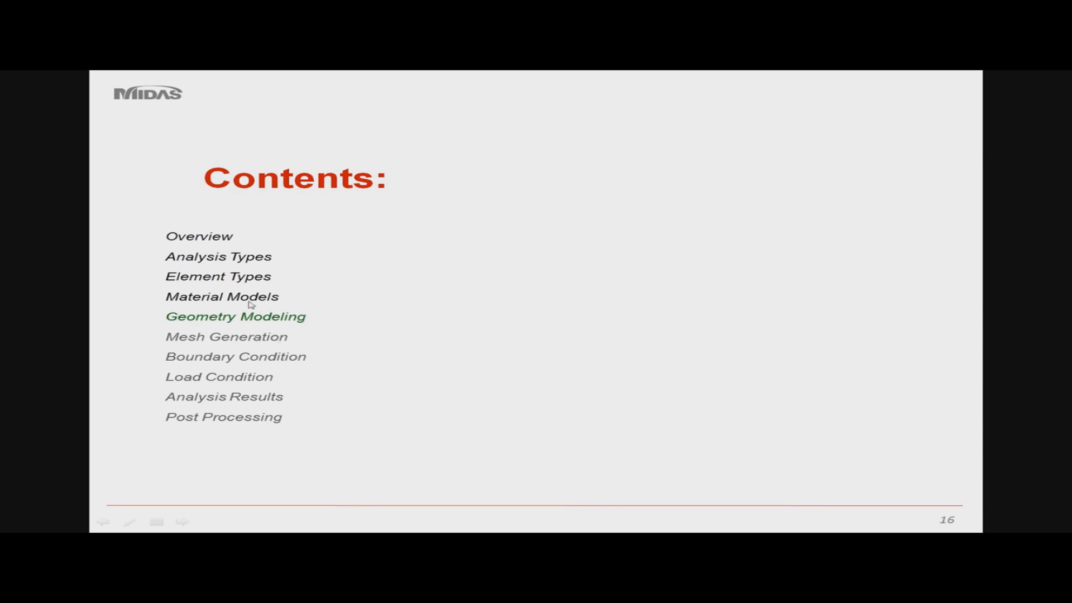
{"action": "left_click", "coordinate": [299, 316]}
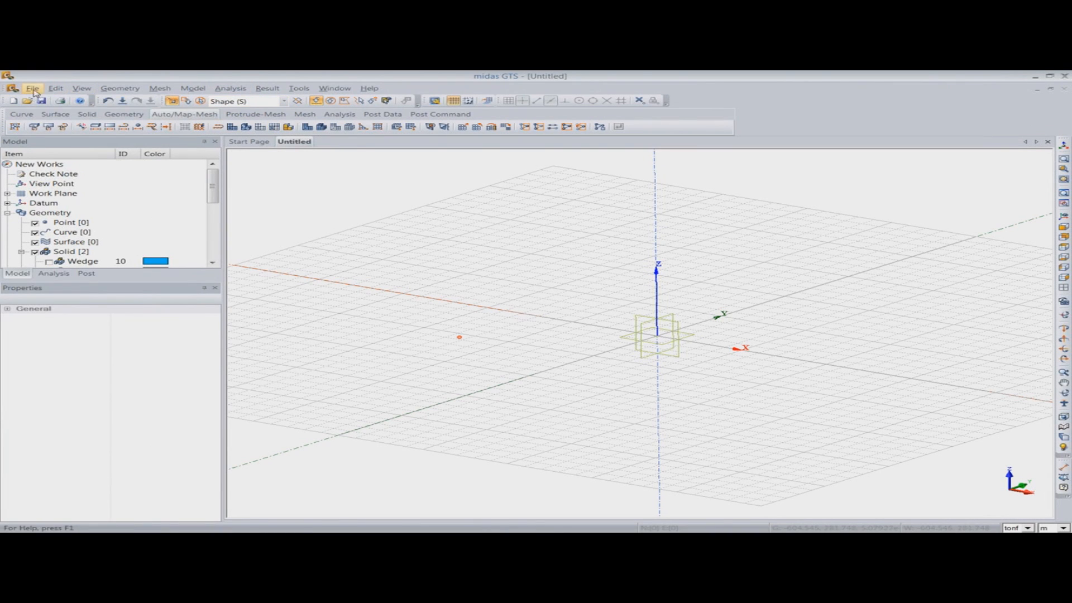
Step: Look through the file formats available for importing geometry
{"action": "left_click", "coordinate": [32, 88]}
{"action": "mouse_move", "coordinate": [84, 179]}
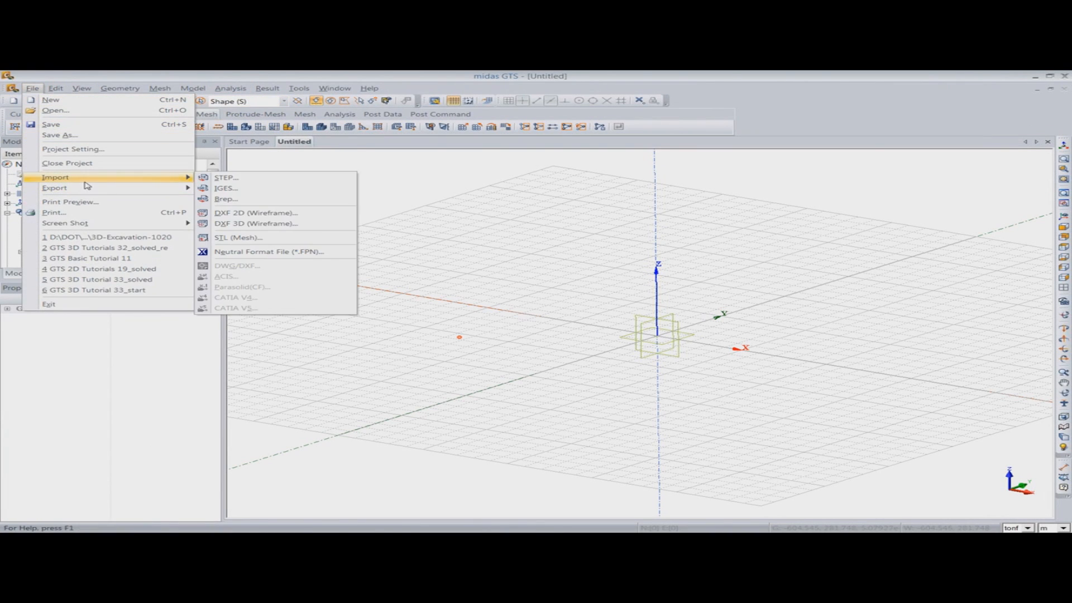
{"action": "left_click", "coordinate": [286, 199]}
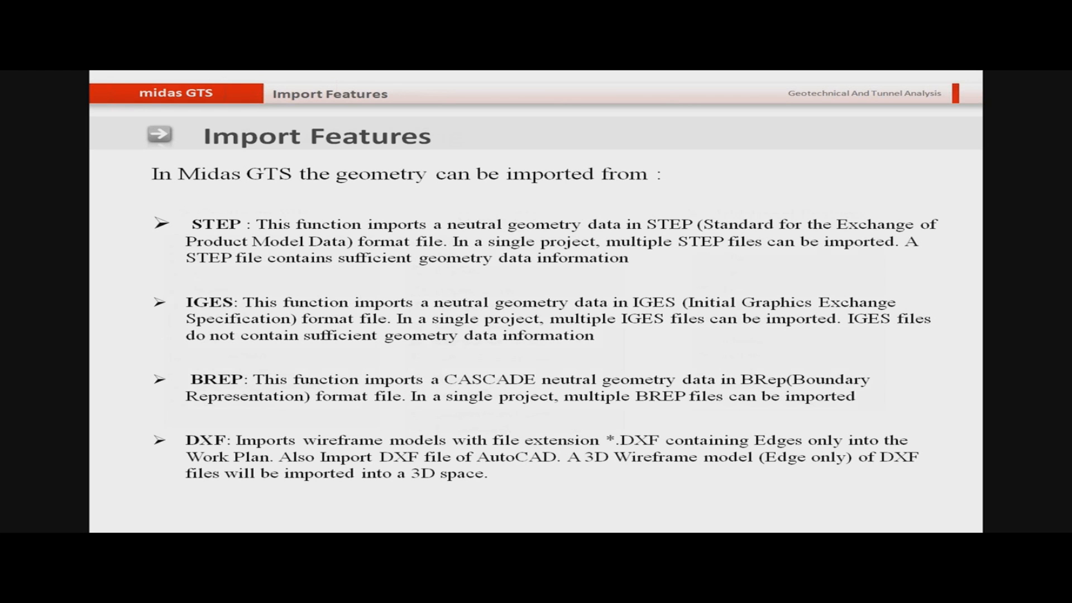
{"action": "key", "text": "Right"}
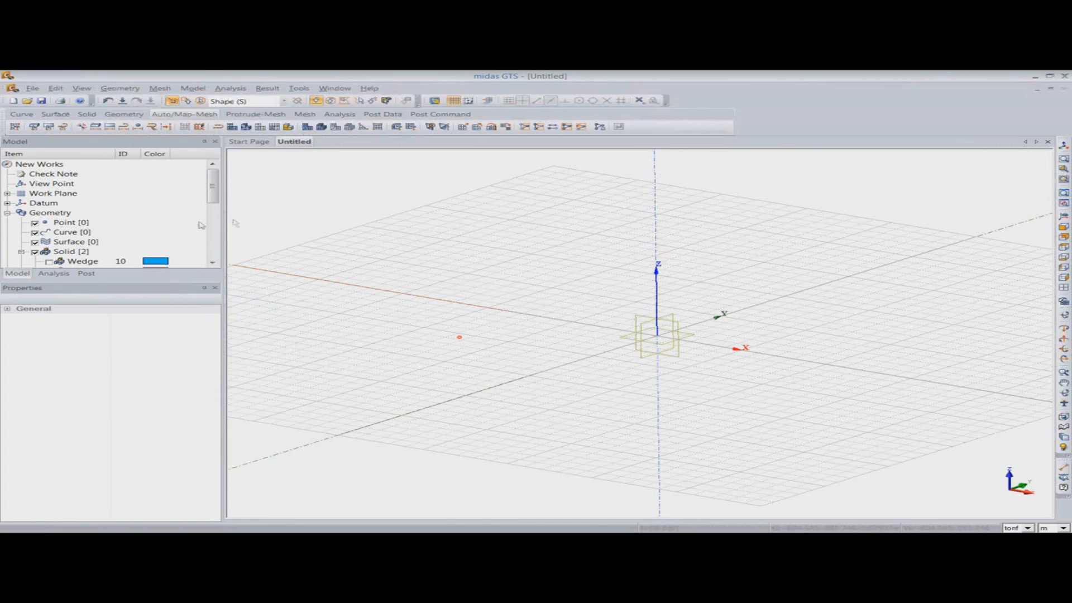
{"action": "middle_click_drag", "start_coordinate": [565, 367], "coordinate": [585, 331]}
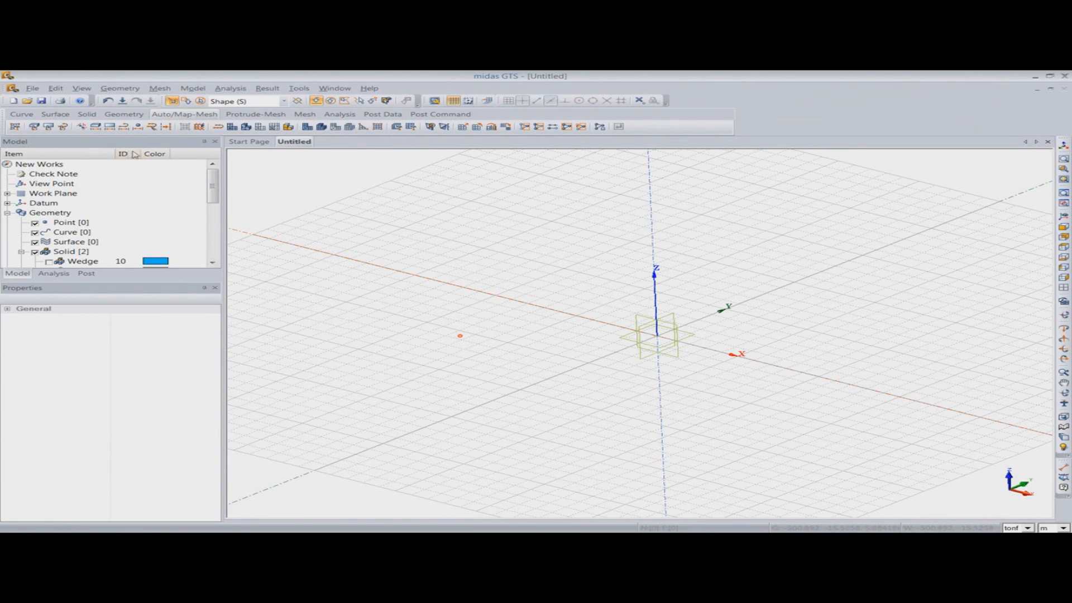
Step: Start a new project with the 3D model type, Z gravity direction and tonf, m, sec units
{"action": "left_click", "coordinate": [32, 89]}
{"action": "left_click", "coordinate": [42, 101]}
{"action": "left_click", "coordinate": [539, 335]}
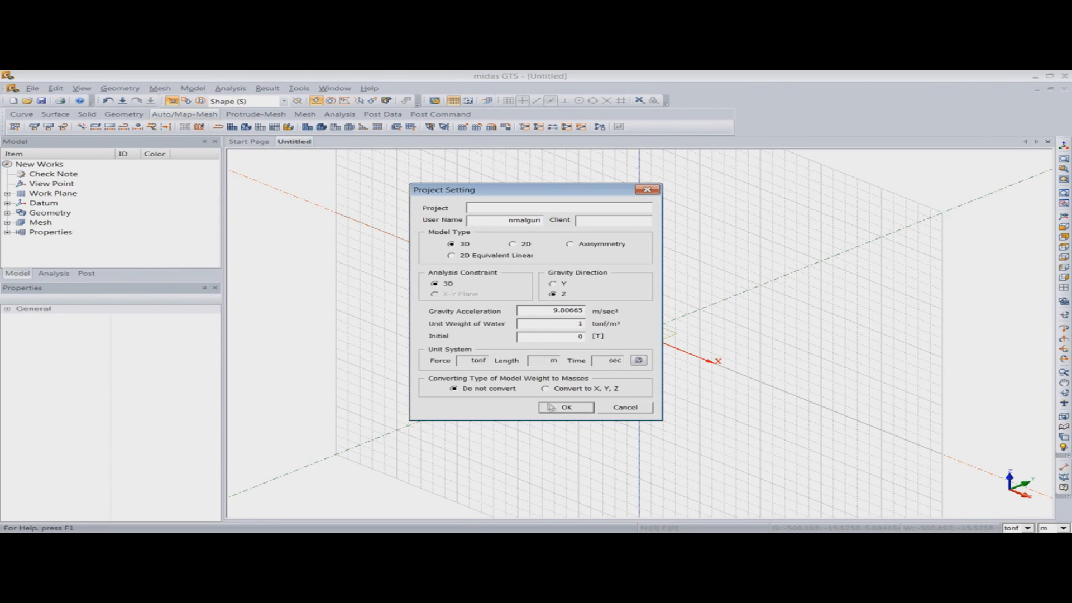
{"action": "left_click", "coordinate": [567, 408]}
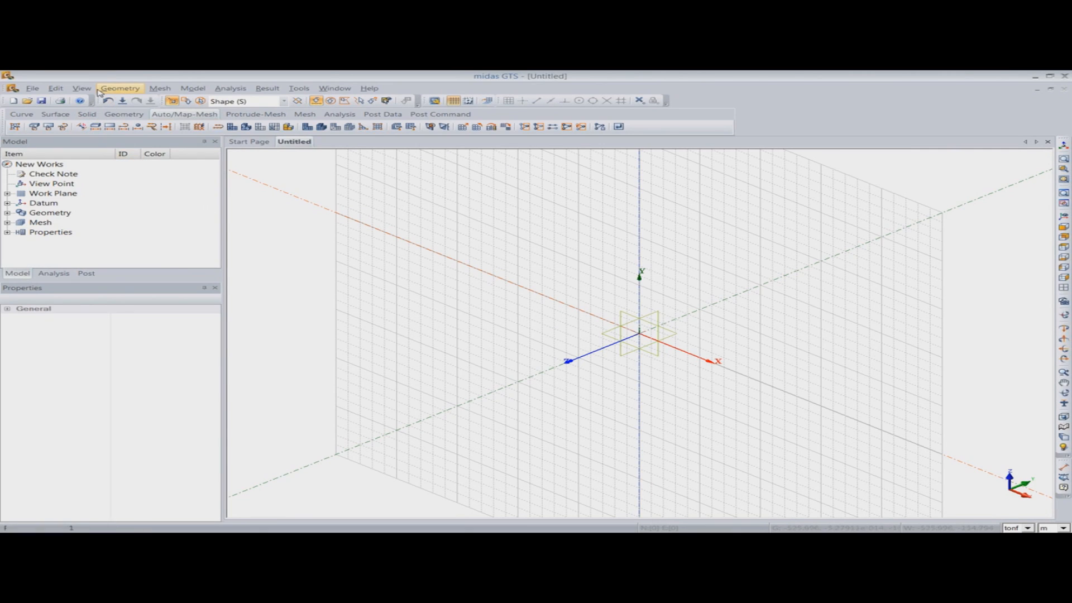
Step: Start a 3D polyline at 0,0,0 and add a relative first segment of 60,0,0
{"action": "left_click", "coordinate": [120, 88]}
{"action": "mouse_move", "coordinate": [129, 138]}
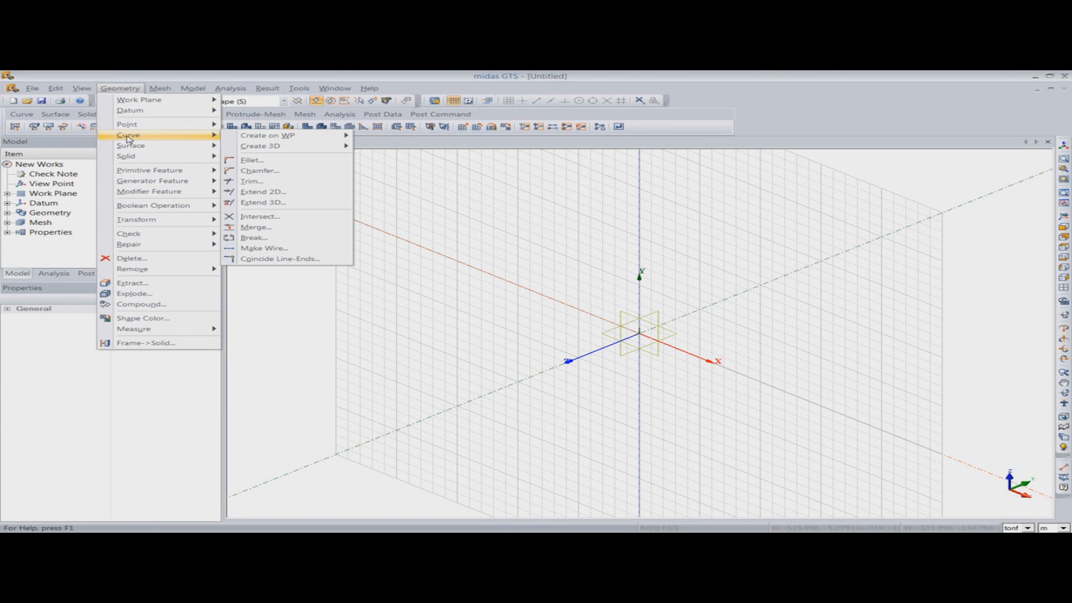
{"action": "mouse_move", "coordinate": [277, 148]}
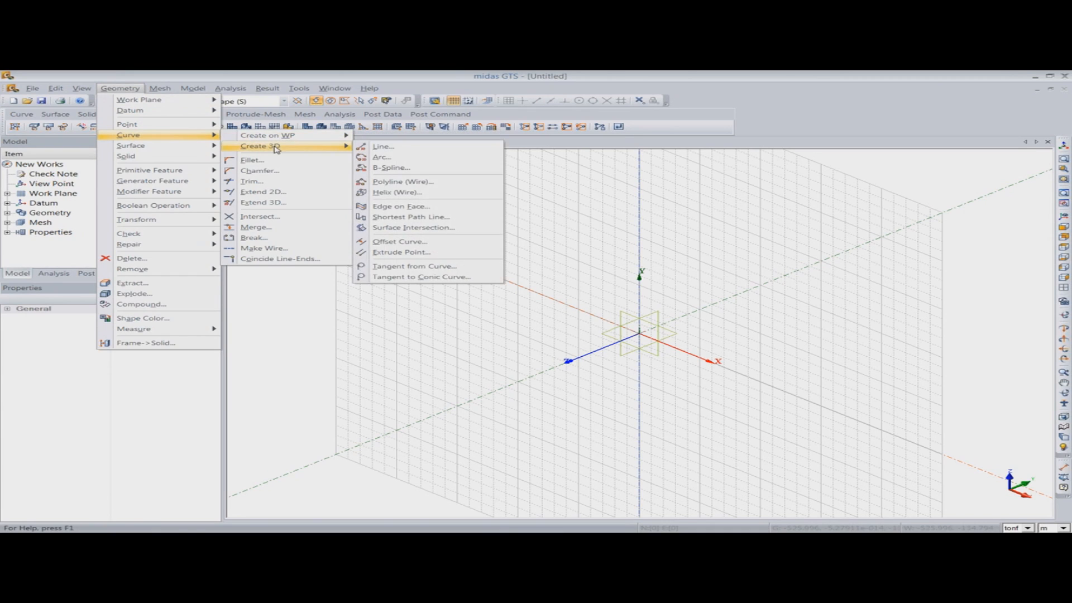
{"action": "left_click", "coordinate": [385, 183]}
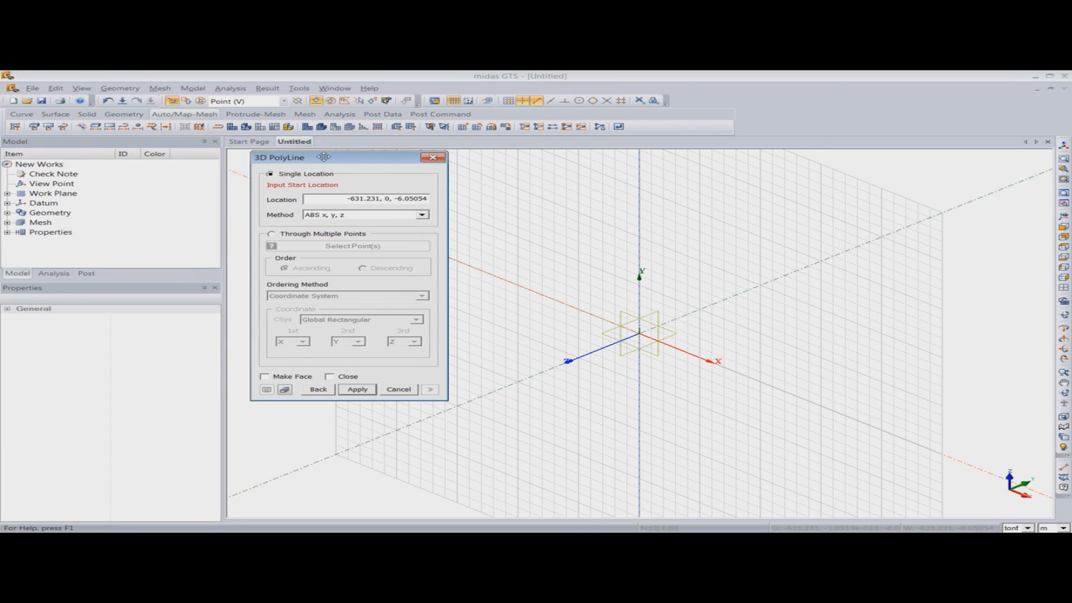
{"action": "left_click_drag", "start_coordinate": [344, 200], "coordinate": [429, 201]}
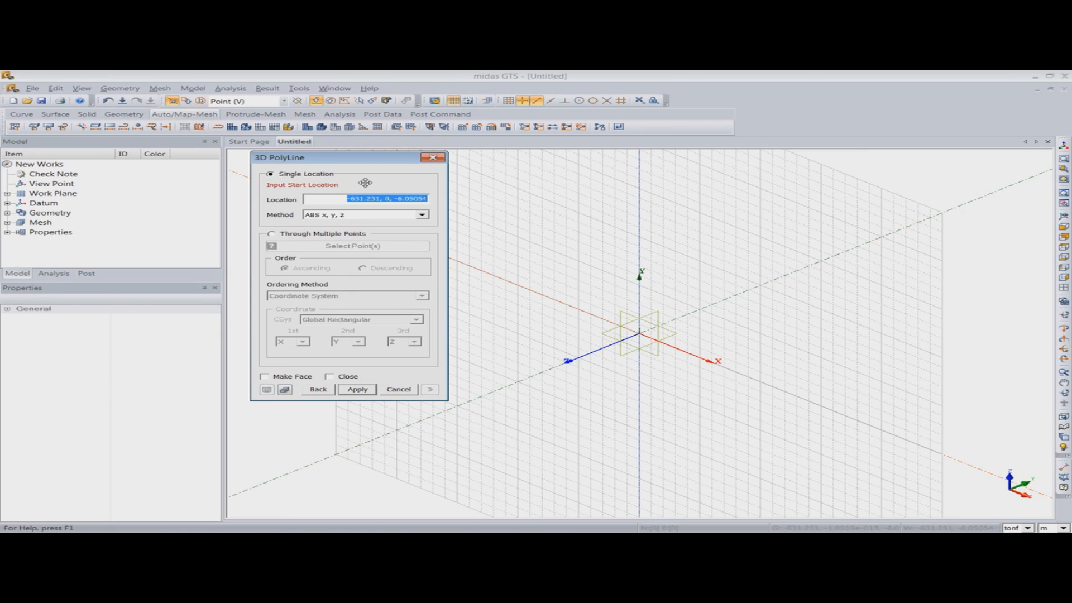
{"action": "type", "text": "0,0,0"}
{"action": "key", "text": "Return"}
{"action": "type", "text": "60,0,0"}
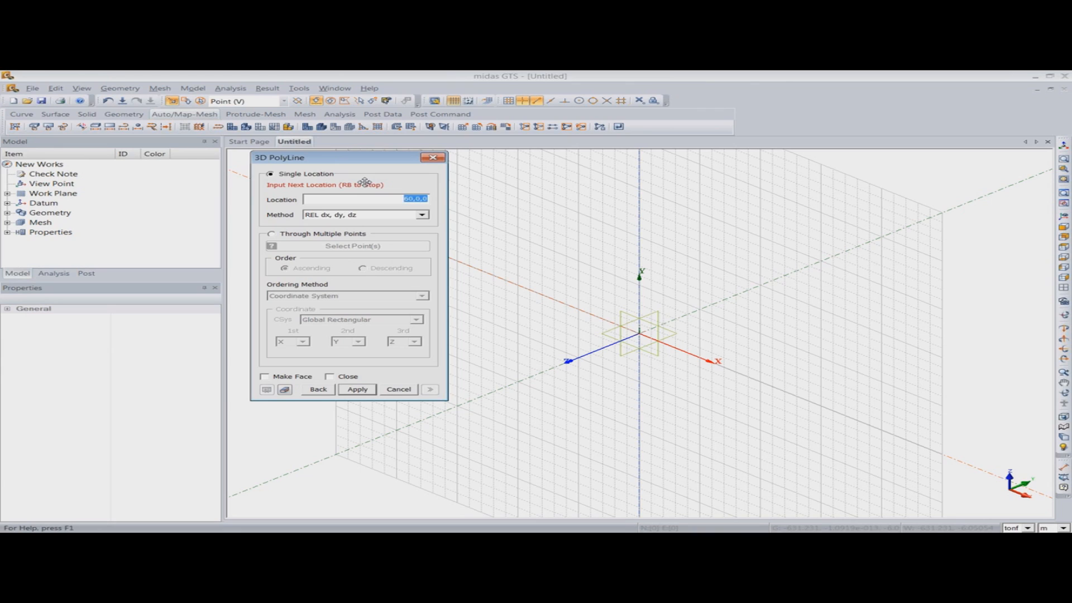
Step: Complete the square outline with relative segments 0,60,0, -60,0,0 and 0,-60,0, and close the polyline tool
{"action": "type", "text": "0,60,0"}
{"action": "key", "text": "Return"}
{"action": "type", "text": "-60,0,0"}
{"action": "key", "text": "Return"}
{"action": "type", "text": "0,-60,0"}
{"action": "key", "text": "Return"}
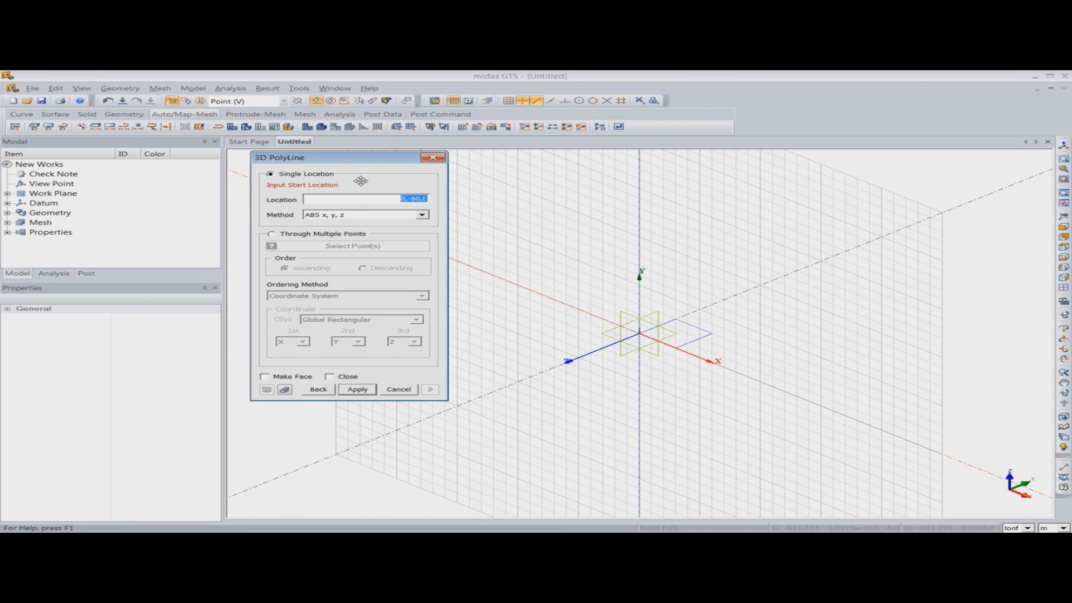
{"action": "left_click", "coordinate": [433, 157]}
Step: Hide the grid and switch off the GCS and WCS triads in the model view
{"action": "scroll", "coordinate": [684, 363], "scroll_direction": "up", "scroll_amount": 2}
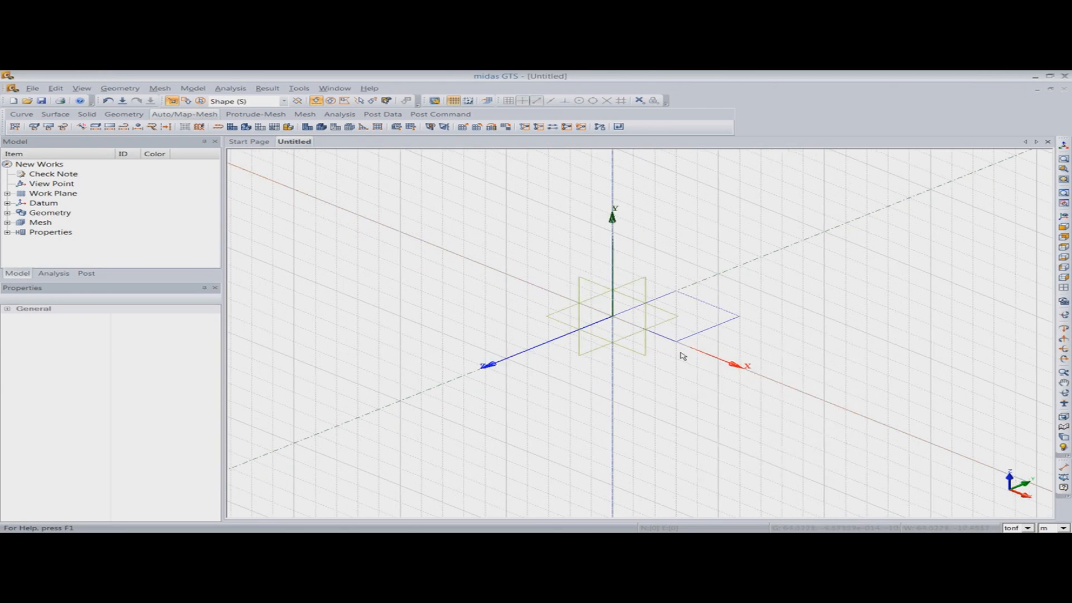
{"action": "right_click", "coordinate": [681, 354]}
{"action": "left_click", "coordinate": [693, 372]}
{"action": "right_click", "coordinate": [659, 368]}
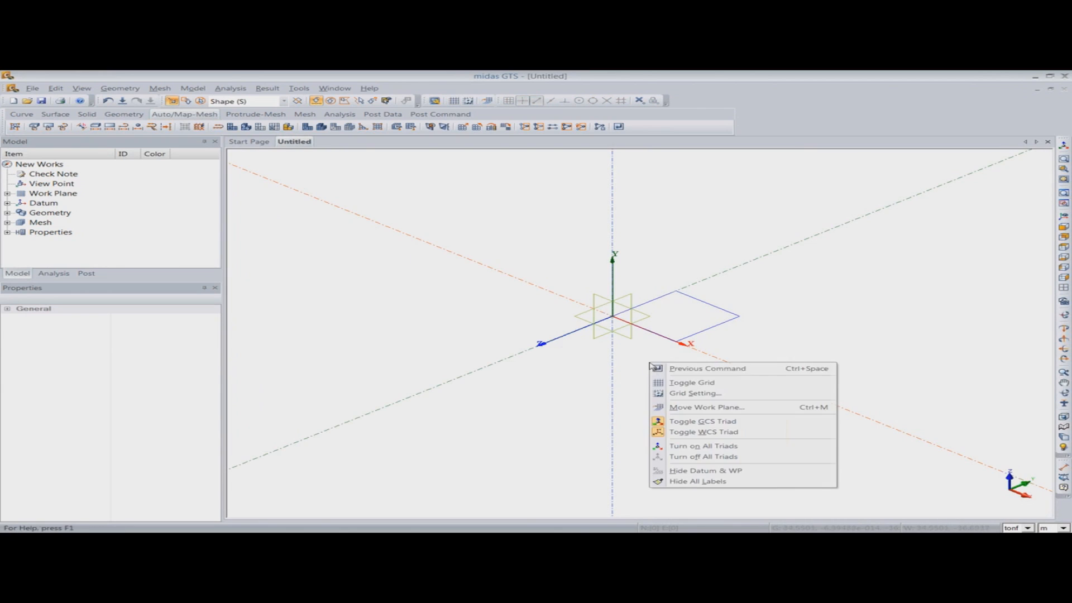
{"action": "left_click", "coordinate": [657, 426]}
{"action": "right_click", "coordinate": [638, 379]}
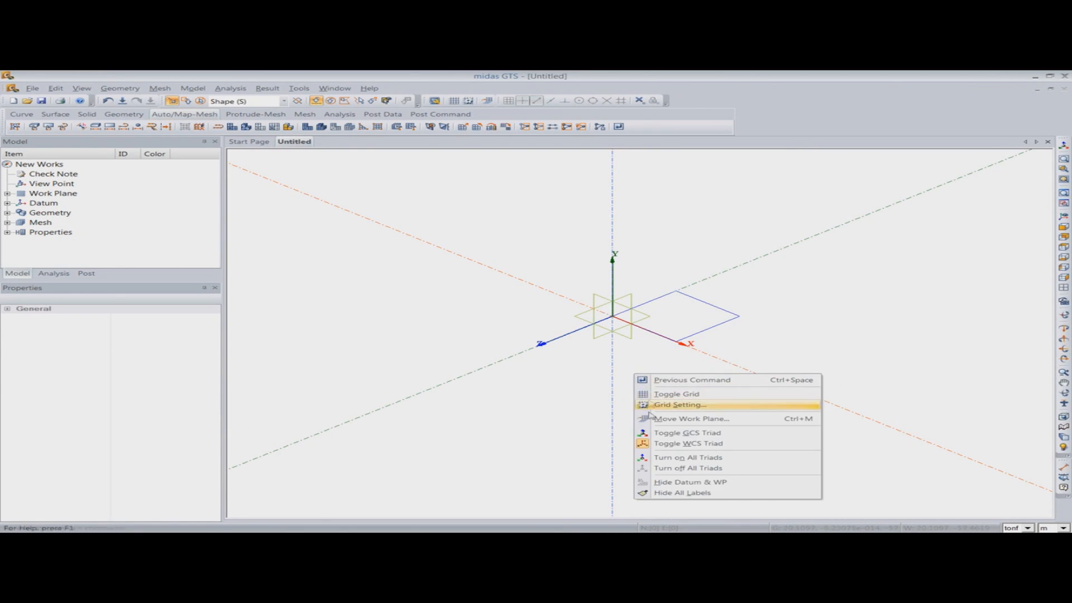
{"action": "left_click", "coordinate": [670, 442]}
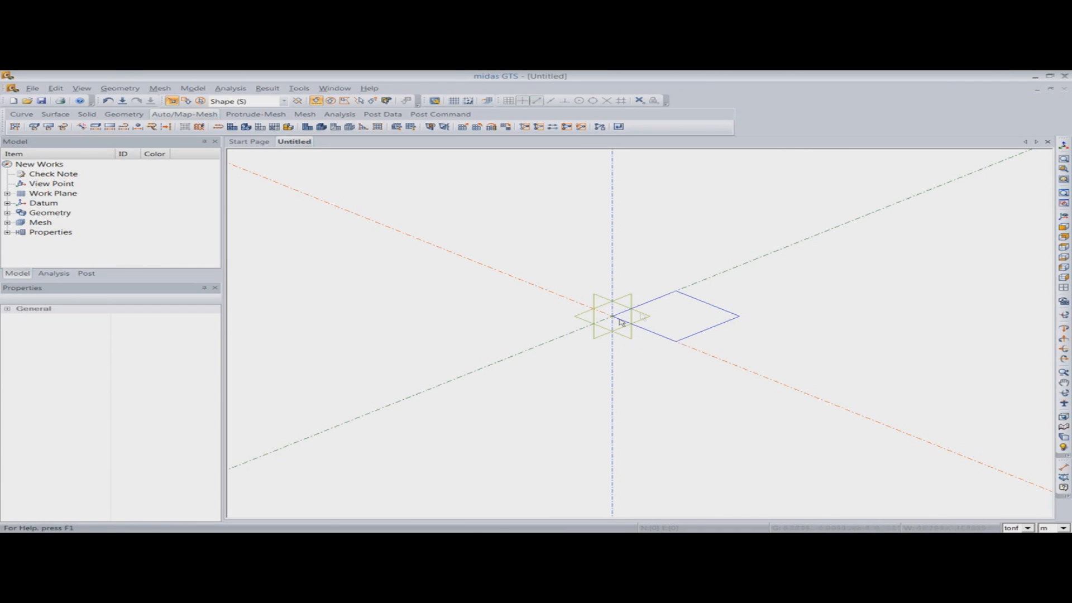
Step: Start a second 3D polyline inside the square at absolute location 18,21,0
{"action": "scroll", "coordinate": [651, 314], "scroll_direction": "up", "scroll_amount": 3}
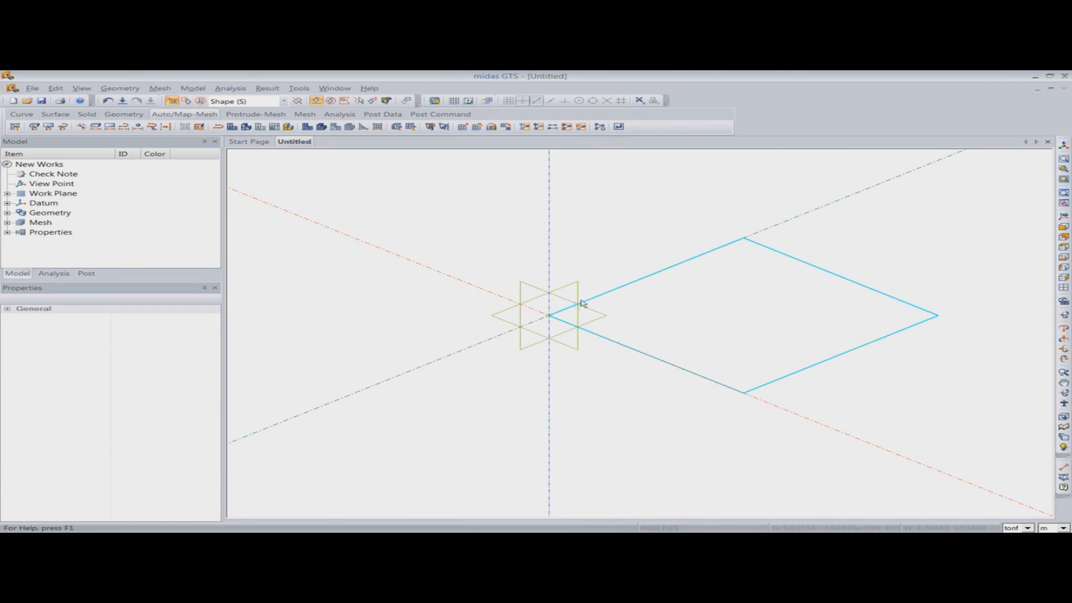
{"action": "left_click", "coordinate": [138, 128]}
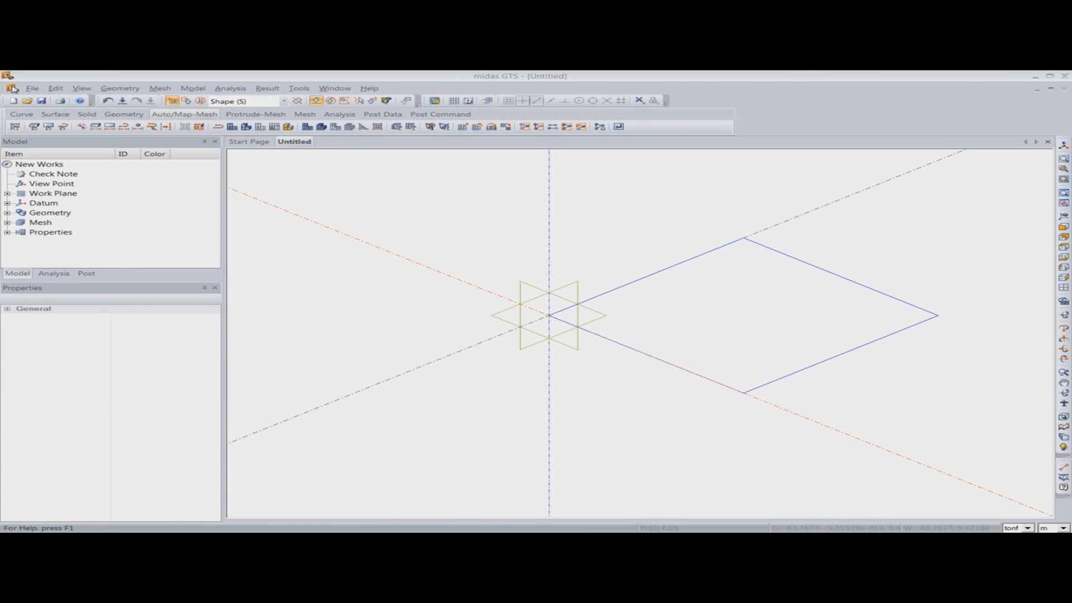
{"action": "left_click", "coordinate": [120, 88]}
{"action": "mouse_move", "coordinate": [165, 126]}
{"action": "mouse_move", "coordinate": [292, 139]}
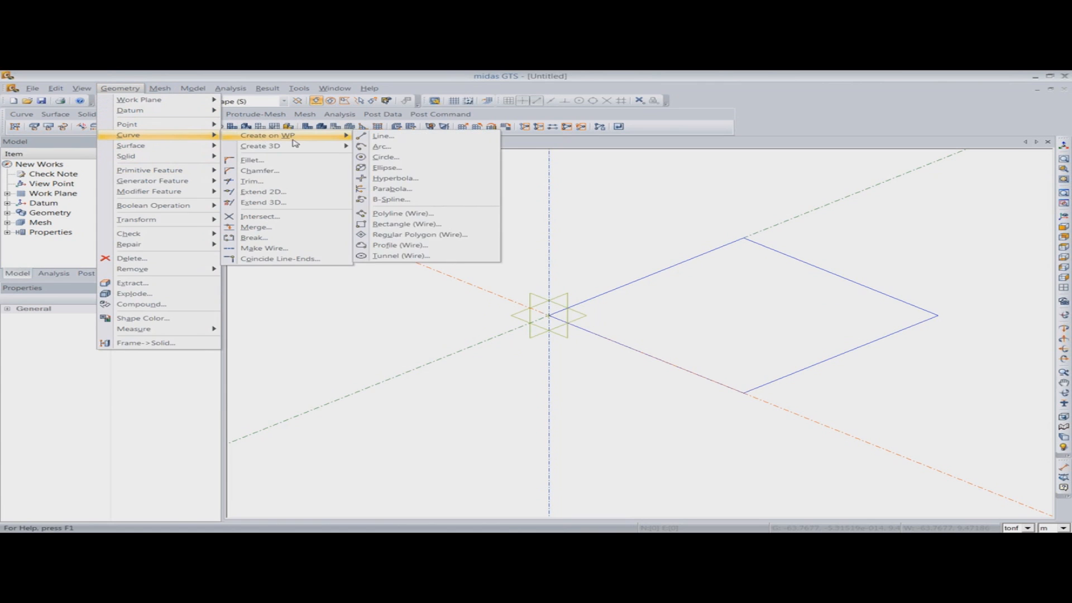
{"action": "left_click", "coordinate": [383, 186]}
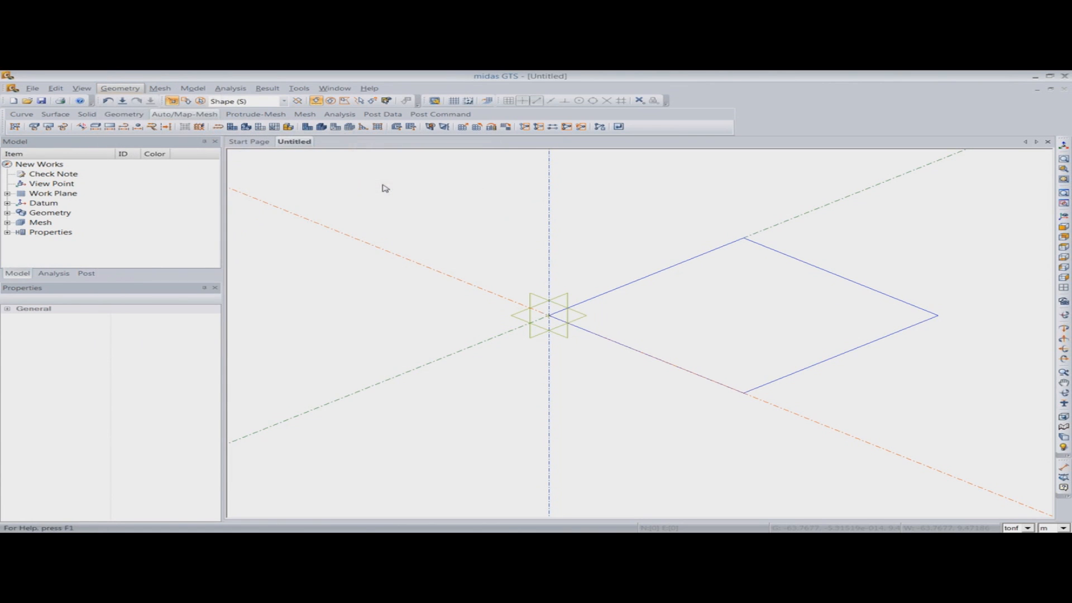
{"action": "left_click_drag", "start_coordinate": [222, 199], "coordinate": [306, 202]}
{"action": "type", "text": "18m"}
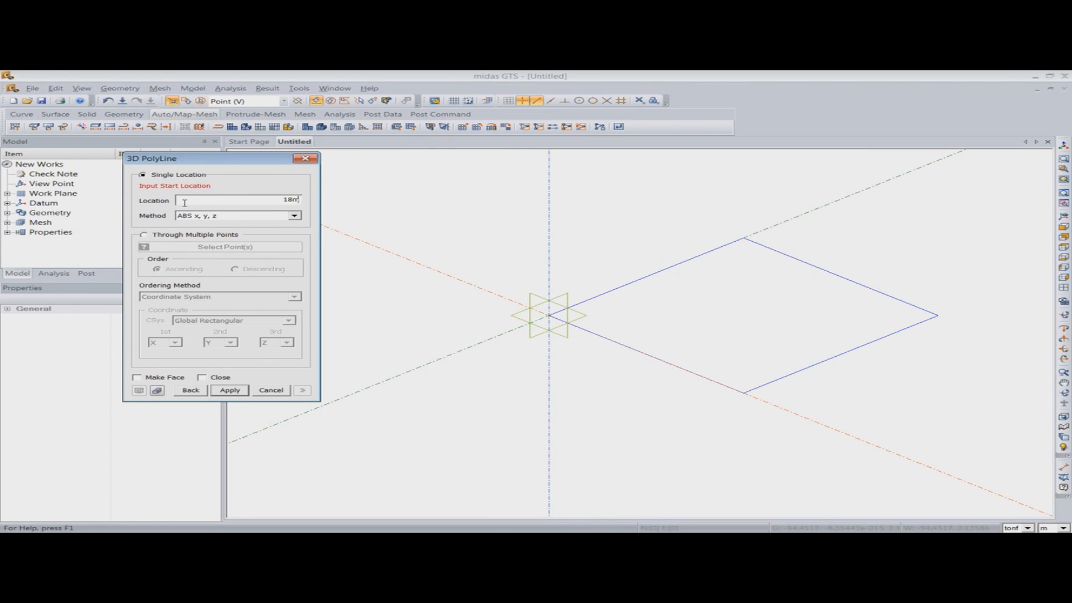
{"action": "key", "text": "BackSpace"}
{"action": "type", "text": ",21,0"}
{"action": "key", "text": "Return"}
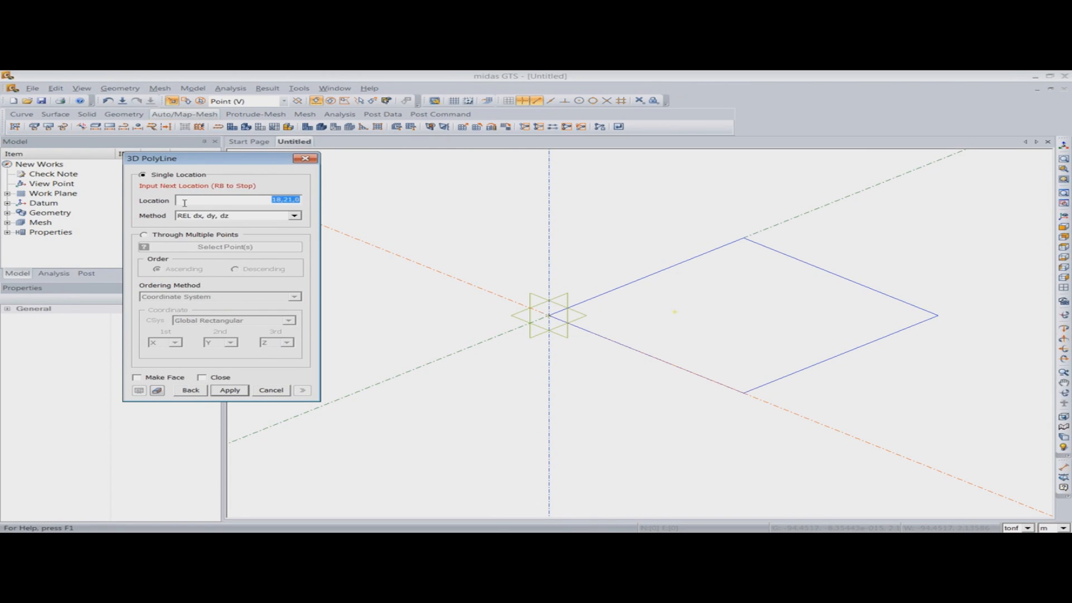
Step: Draw the inner rectangle with relative segments 24,0,0, 0,18,0, -24,0,0 and 0,-18,0, and close the polyline tool
{"action": "type", "text": "24,0,0"}
{"action": "key", "text": "Return"}
{"action": "type", "text": "0,18,0"}
{"action": "key", "text": "Return"}
{"action": "type", "text": "-24,0,00,-1"}
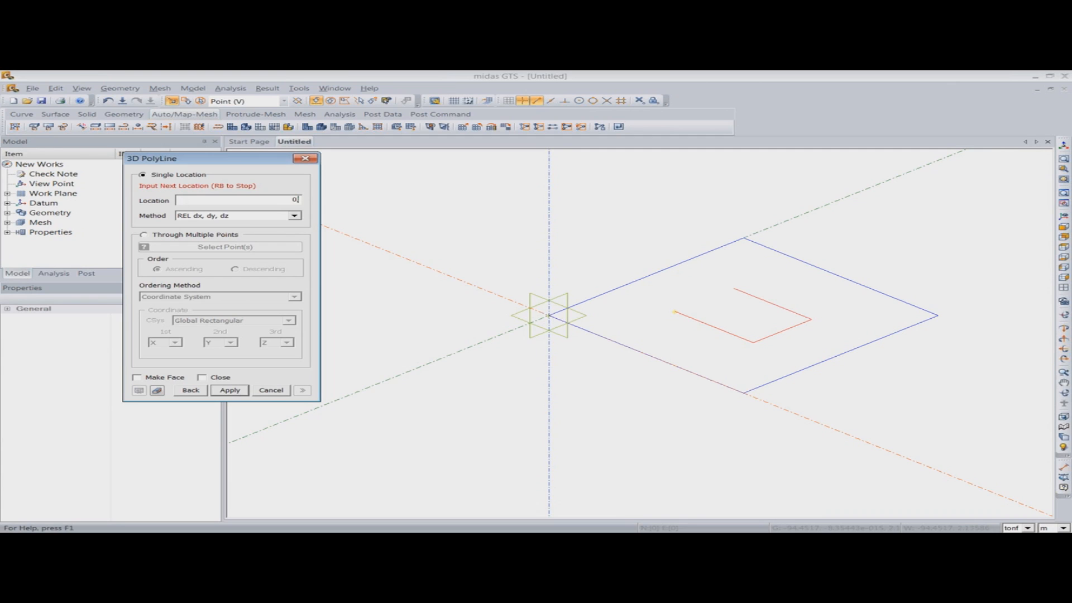
{"action": "type", "text": "8,0"}
{"action": "key", "text": "Return"}
{"action": "left_click", "coordinate": [305, 159]}
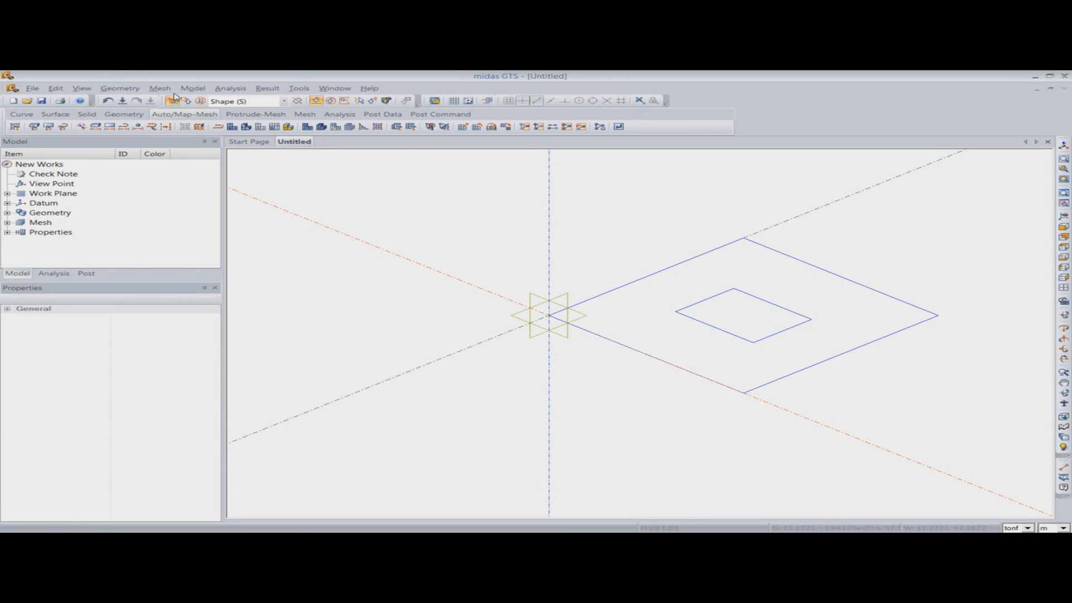
Step: Create a point by GCS coordinates at 22,25.1,-10.2, below the plane of the rectangles
{"action": "left_click", "coordinate": [120, 88]}
{"action": "mouse_move", "coordinate": [129, 126]}
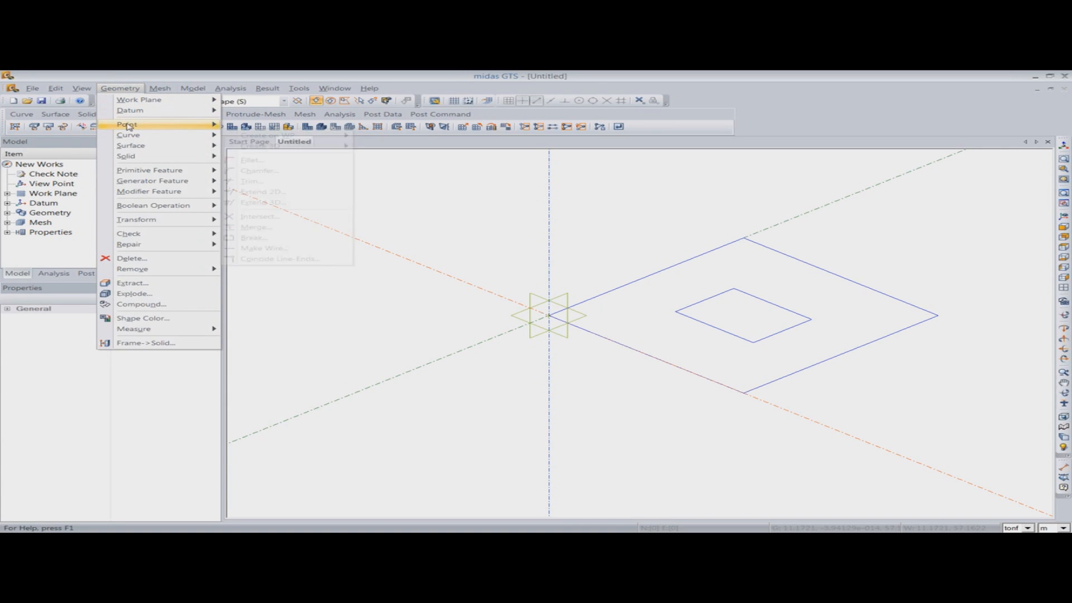
{"action": "left_click", "coordinate": [257, 128]}
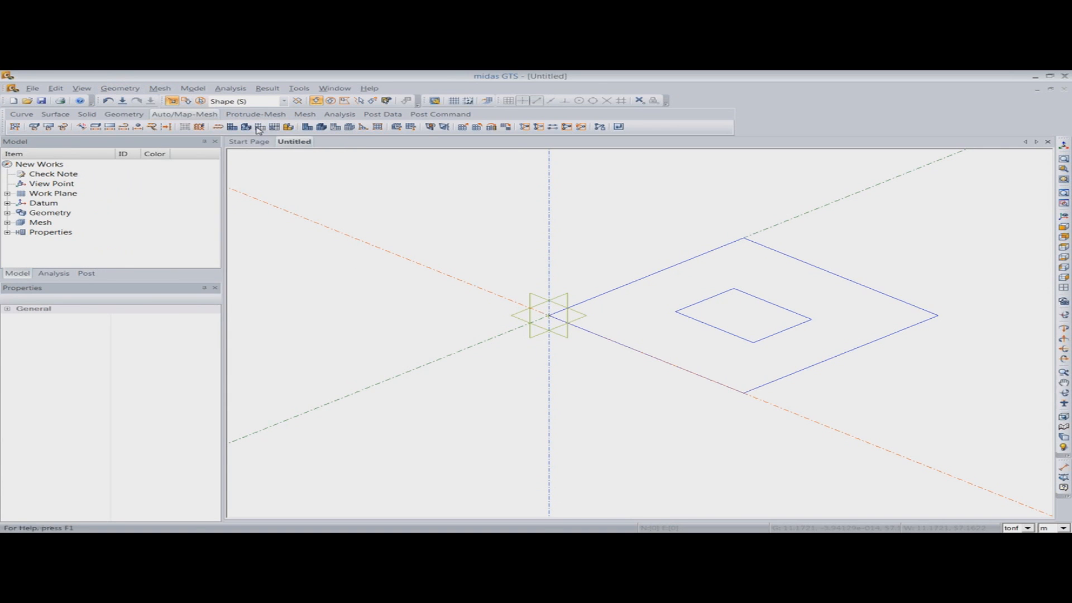
{"action": "left_click_drag", "start_coordinate": [0, 155], "coordinate": [196, 169]}
{"action": "left_click_drag", "start_coordinate": [245, 225], "coordinate": [301, 228]}
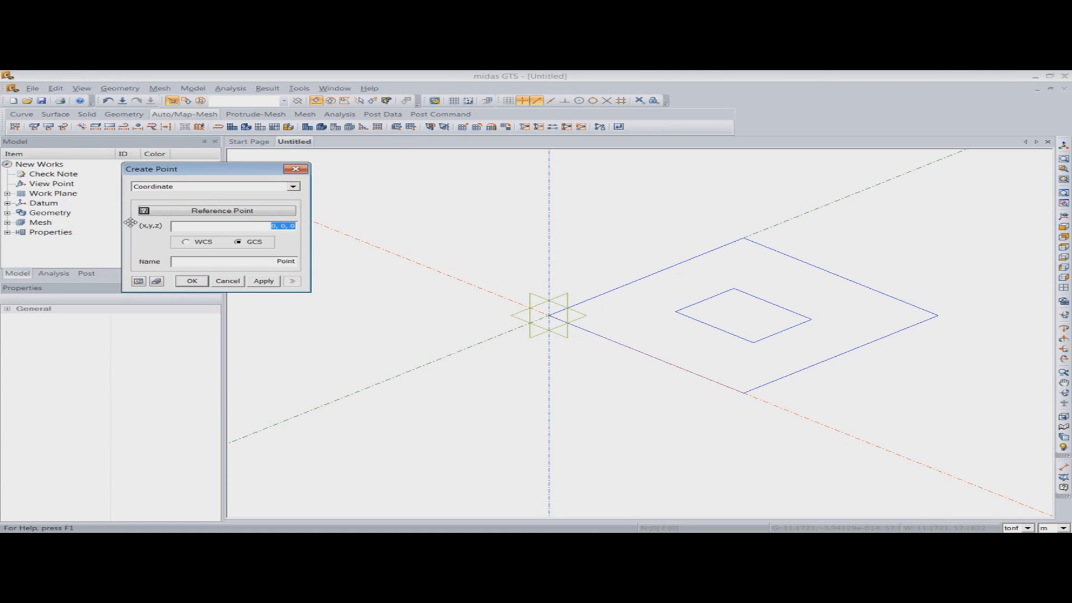
{"action": "type", "text": "22,25.1,-10.2"}
{"action": "left_click", "coordinate": [192, 281]}
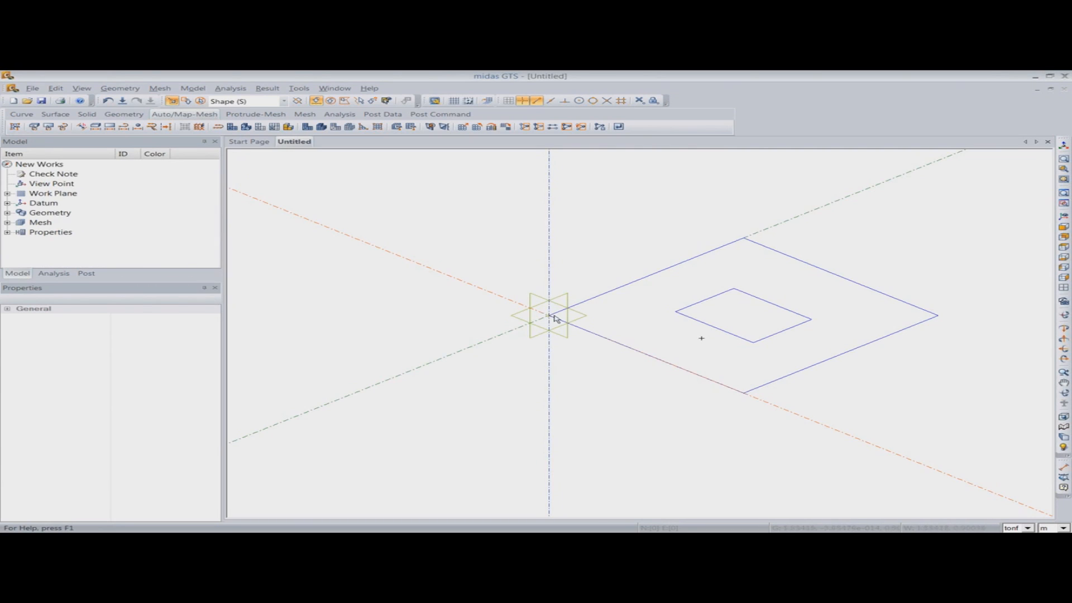
{"action": "middle_click_drag", "start_coordinate": [748, 370], "coordinate": [749, 287]}
{"action": "scroll", "coordinate": [709, 360], "scroll_direction": "up", "scroll_amount": 3}
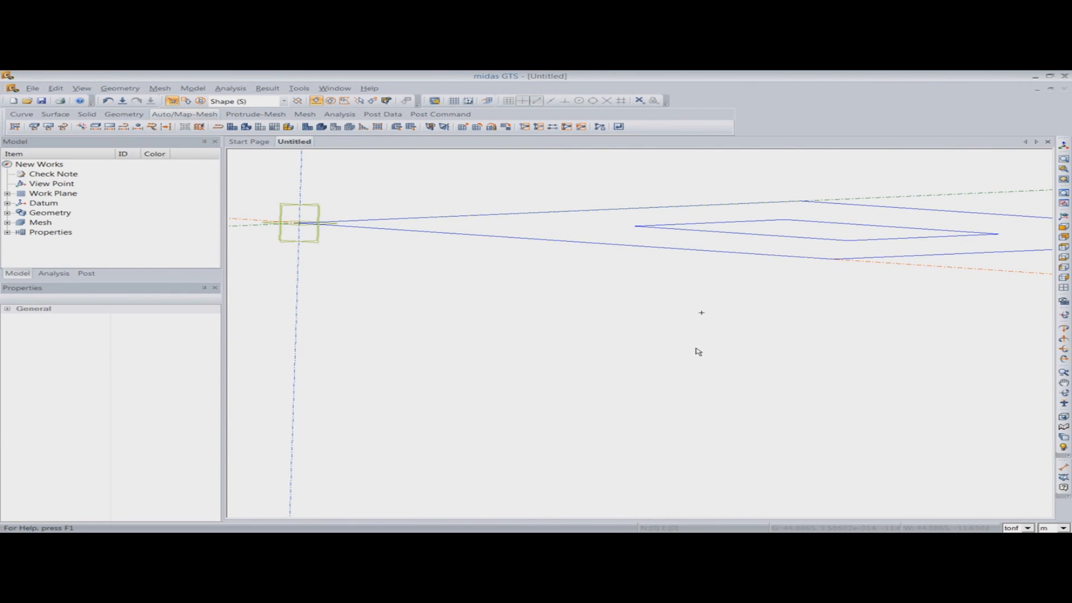
Step: Translate the point below the rectangles as one uniform copy at distance -10.3 along the vertical datum axis
{"action": "left_click", "coordinate": [116, 89]}
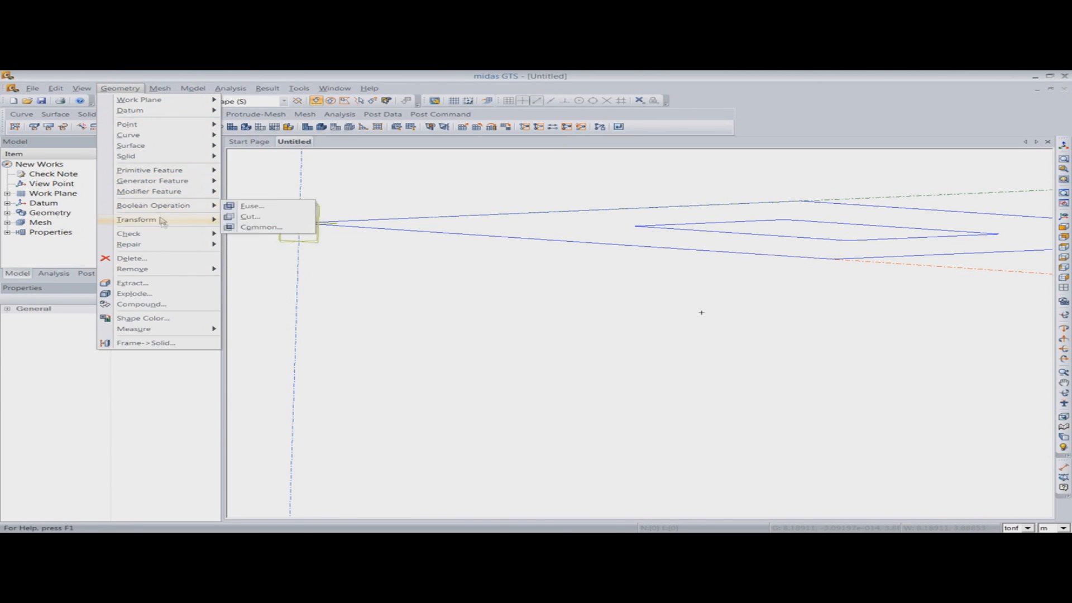
{"action": "mouse_move", "coordinate": [172, 223]}
{"action": "left_click", "coordinate": [260, 221]}
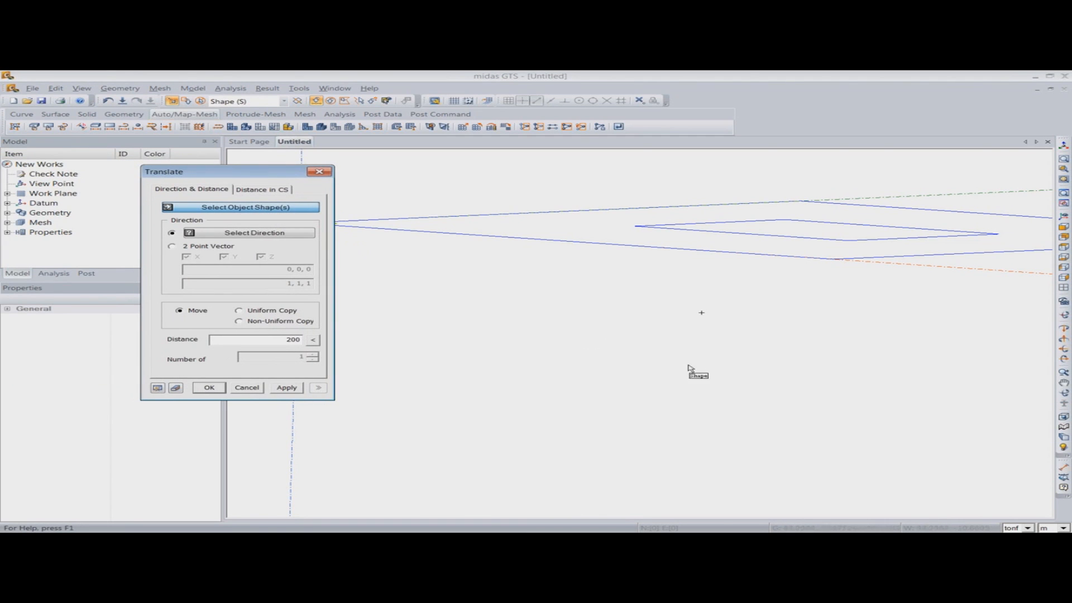
{"action": "left_click", "coordinate": [701, 312]}
{"action": "left_click_drag", "start_coordinate": [272, 171], "coordinate": [194, 152]}
{"action": "left_click", "coordinate": [211, 217]}
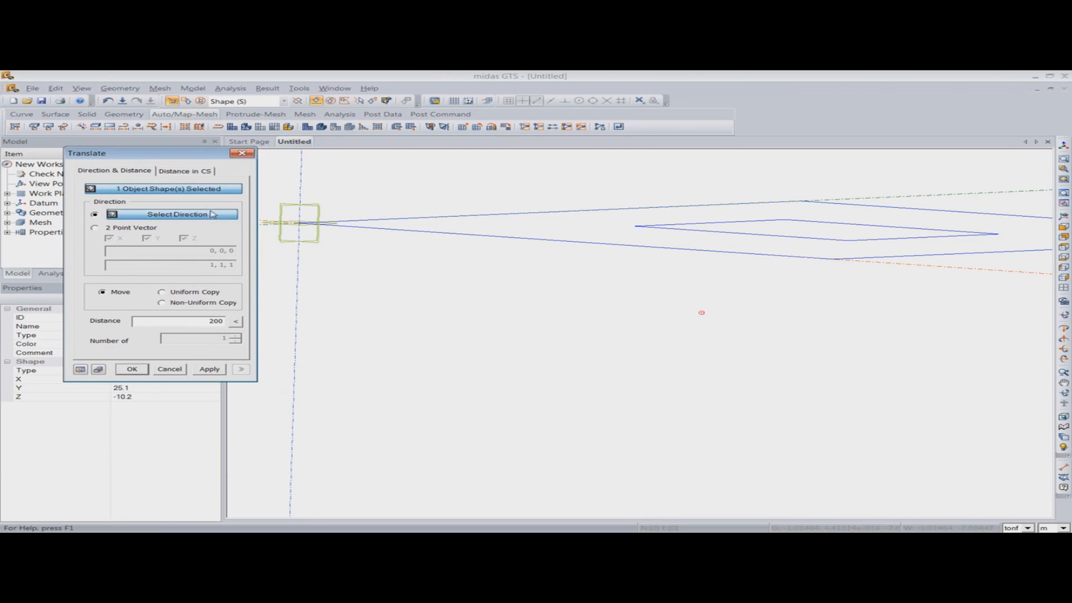
{"action": "left_click", "coordinate": [295, 290]}
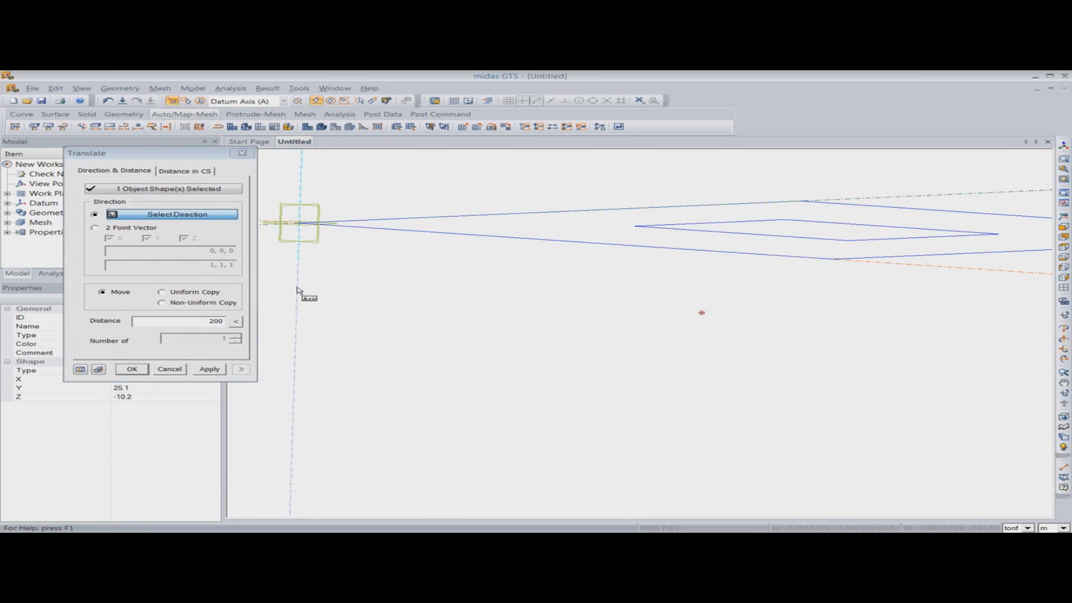
{"action": "left_click", "coordinate": [174, 293]}
{"action": "left_click_drag", "start_coordinate": [201, 320], "coordinate": [250, 323]}
{"action": "key", "text": "BackSpace"}
{"action": "type", "text": "-10.3"}
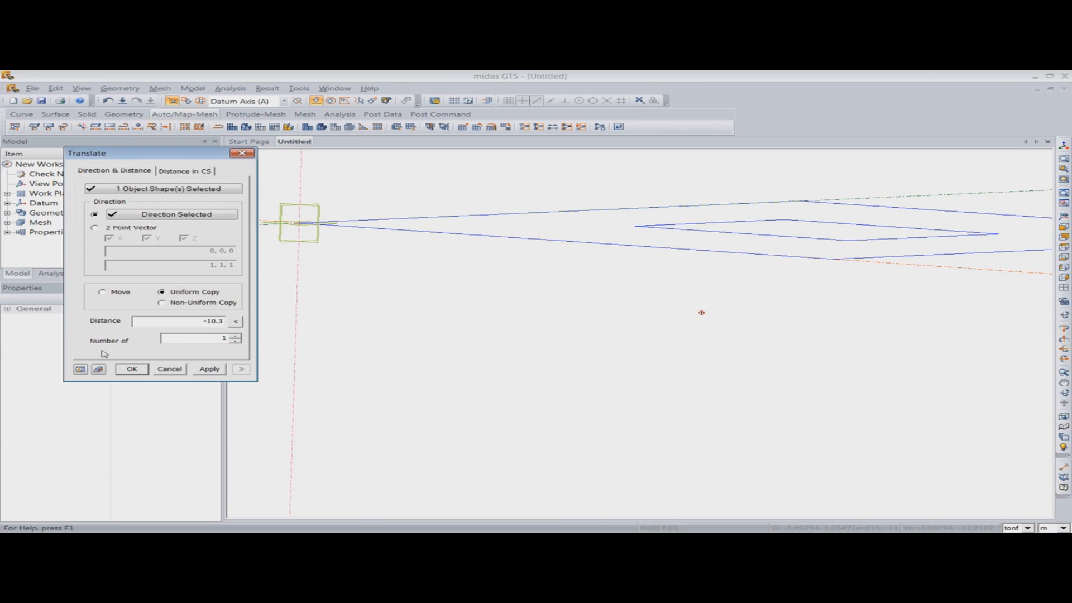
{"action": "left_click", "coordinate": [81, 370]}
{"action": "left_click", "coordinate": [168, 369]}
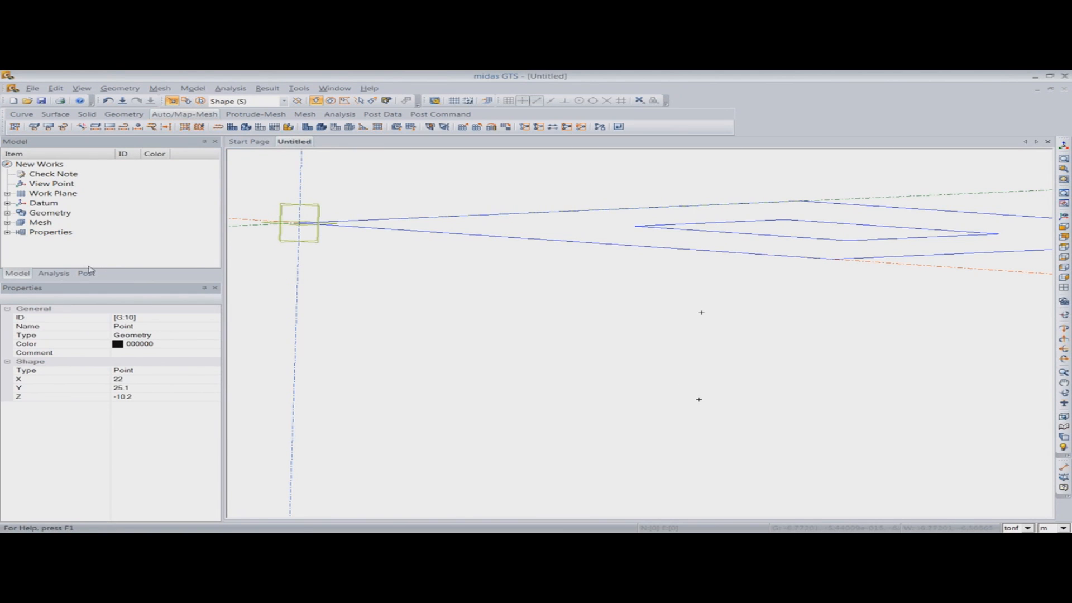
Step: Expand the Geometry branch of the model tree and toggle the curves' visibility off and back on
{"action": "left_click", "coordinate": [45, 212]}
{"action": "left_click", "coordinate": [7, 213]}
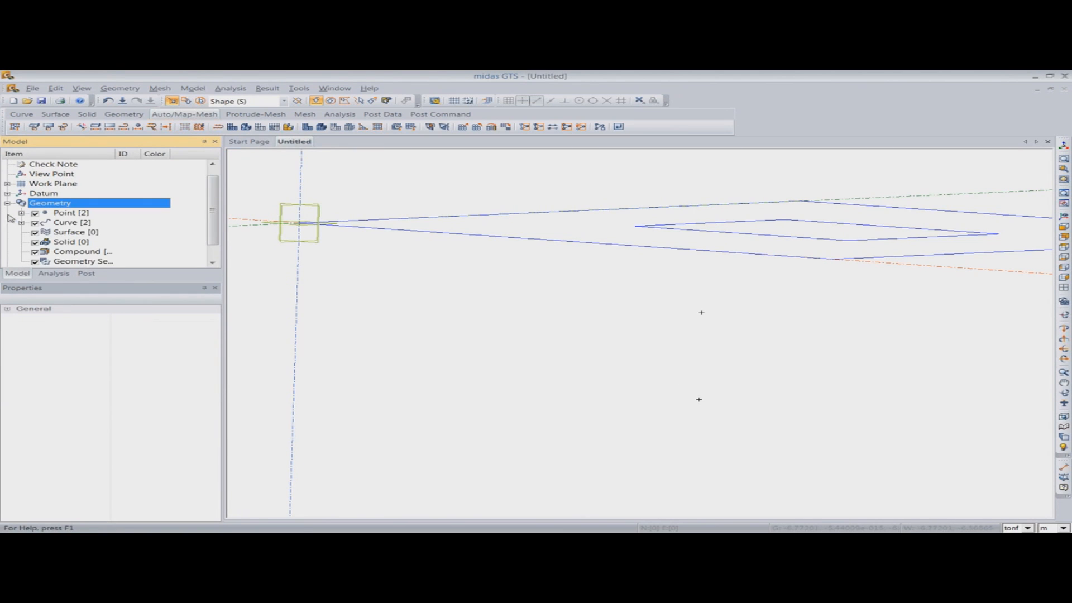
{"action": "left_click", "coordinate": [34, 223]}
{"action": "left_click", "coordinate": [34, 222]}
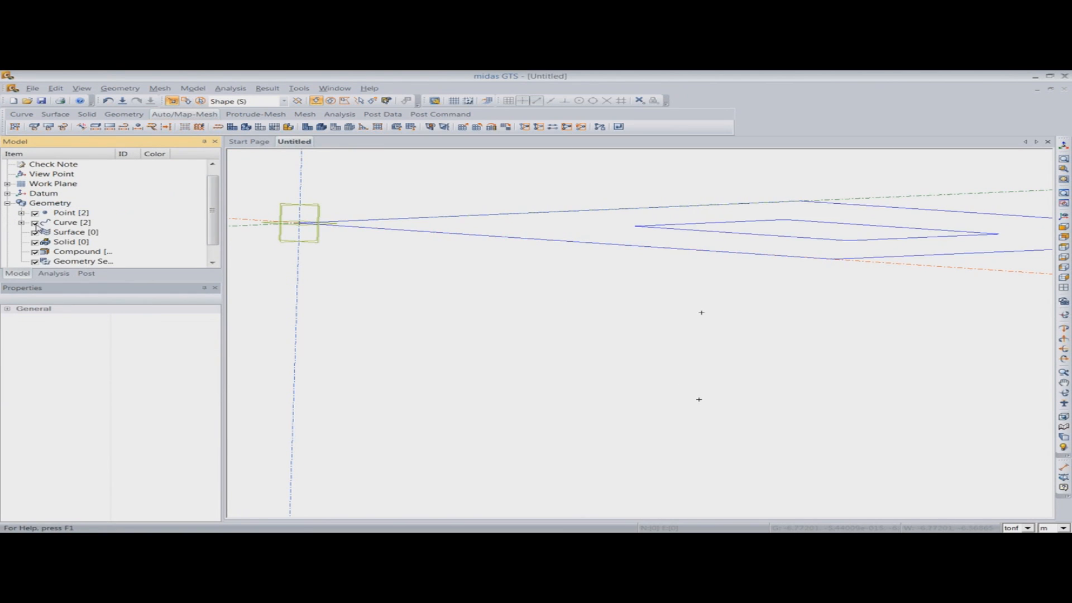
Step: Draw a 3D line from the upper point to its copy below and close the line tool
{"action": "middle_click_drag", "start_coordinate": [613, 323], "coordinate": [634, 306]}
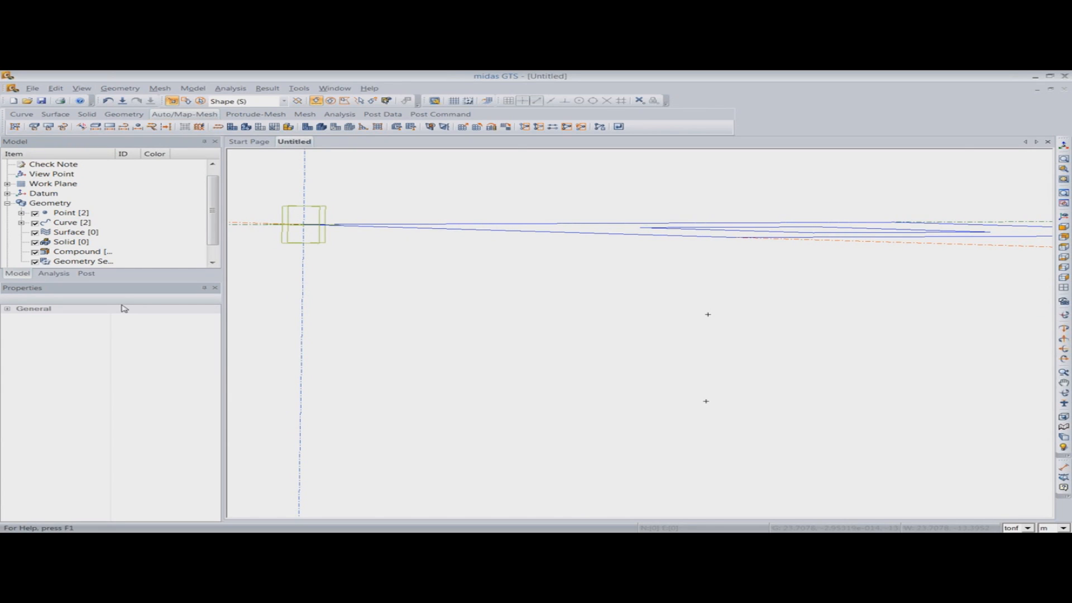
{"action": "left_click", "coordinate": [120, 88]}
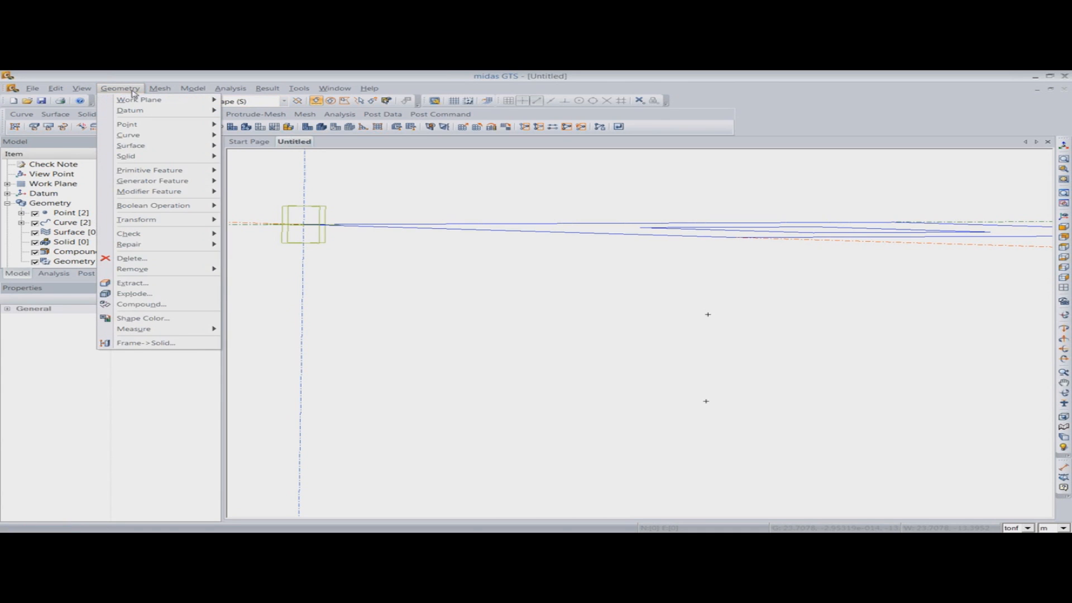
{"action": "mouse_move", "coordinate": [133, 139]}
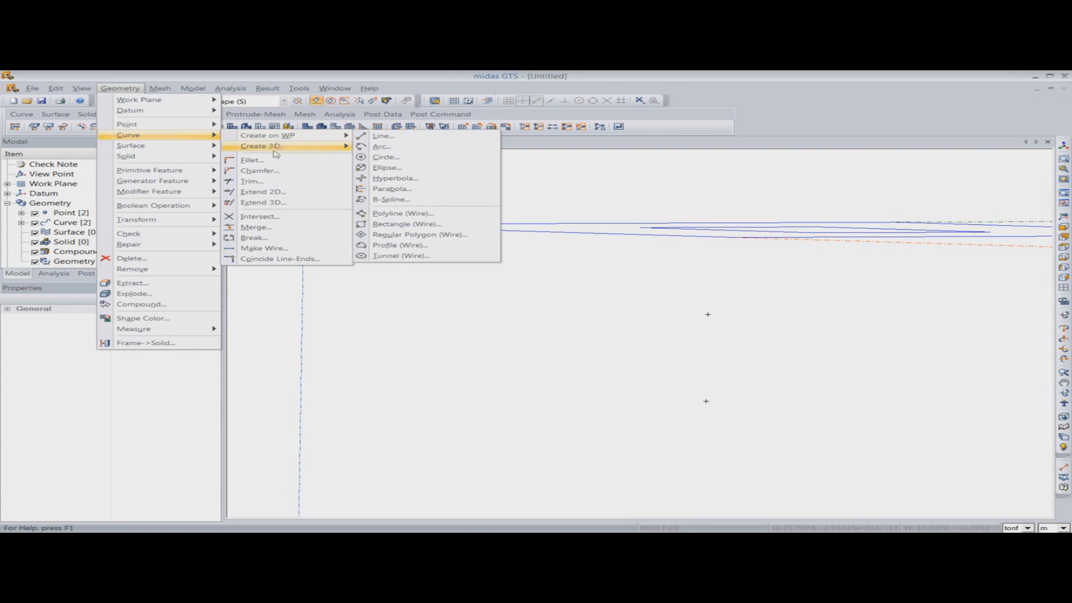
{"action": "mouse_move", "coordinate": [268, 146]}
{"action": "left_click", "coordinate": [367, 150]}
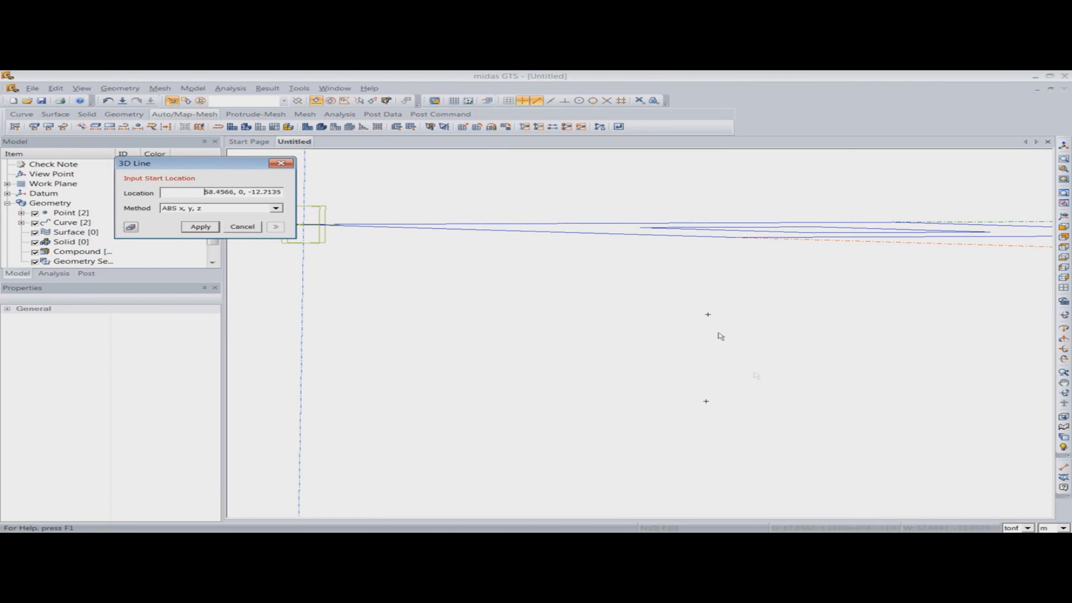
{"action": "left_click", "coordinate": [708, 314]}
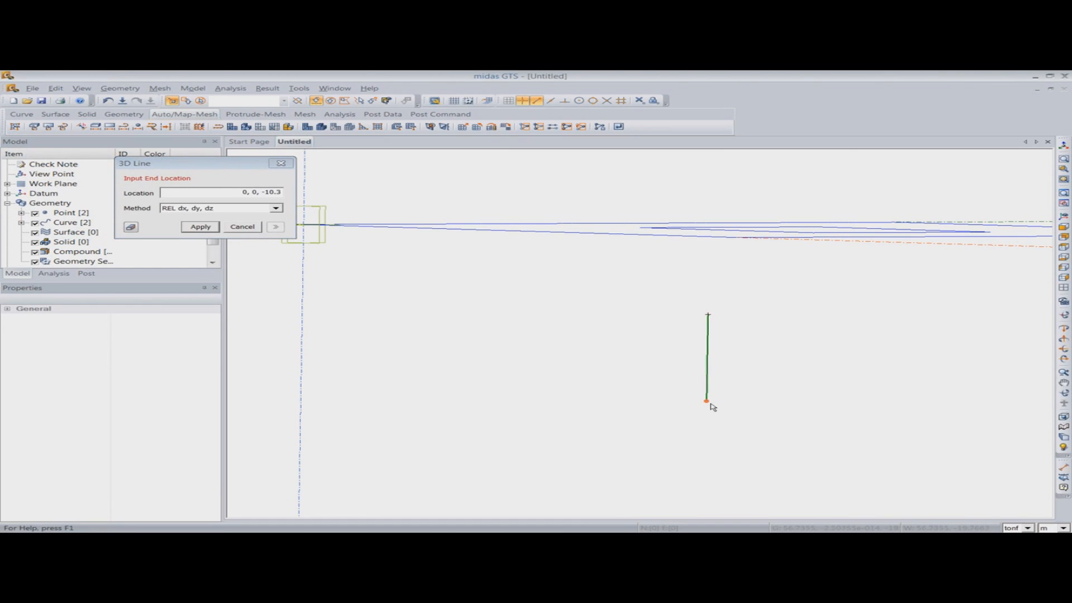
{"action": "left_click", "coordinate": [707, 401]}
{"action": "left_click", "coordinate": [281, 163]}
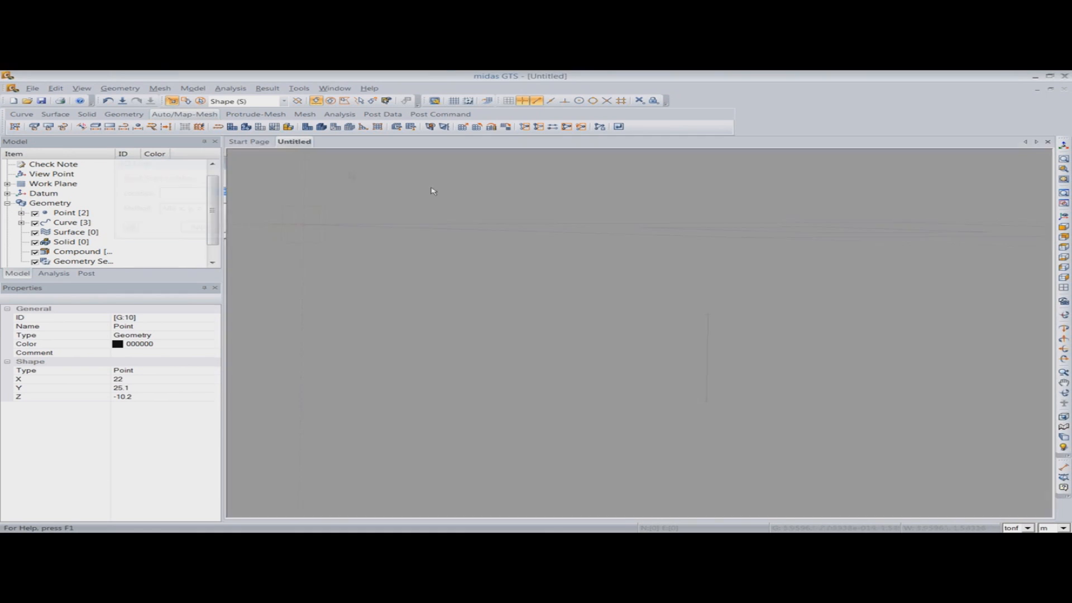
{"action": "left_click", "coordinate": [1063, 144]}
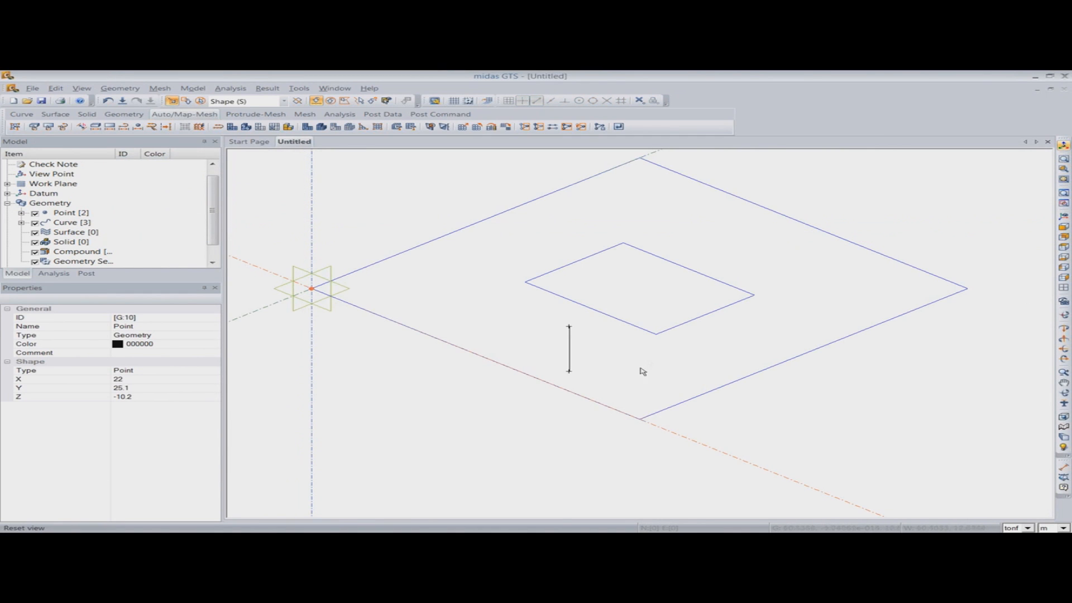
{"action": "mouse_move", "coordinate": [587, 365]}
{"action": "middle_mouse_down"}
{"action": "mouse_move", "coordinate": [564, 358]}
{"action": "mouse_move", "coordinate": [538, 372]}
{"action": "mouse_move", "coordinate": [597, 373]}
{"action": "middle_mouse_up"}
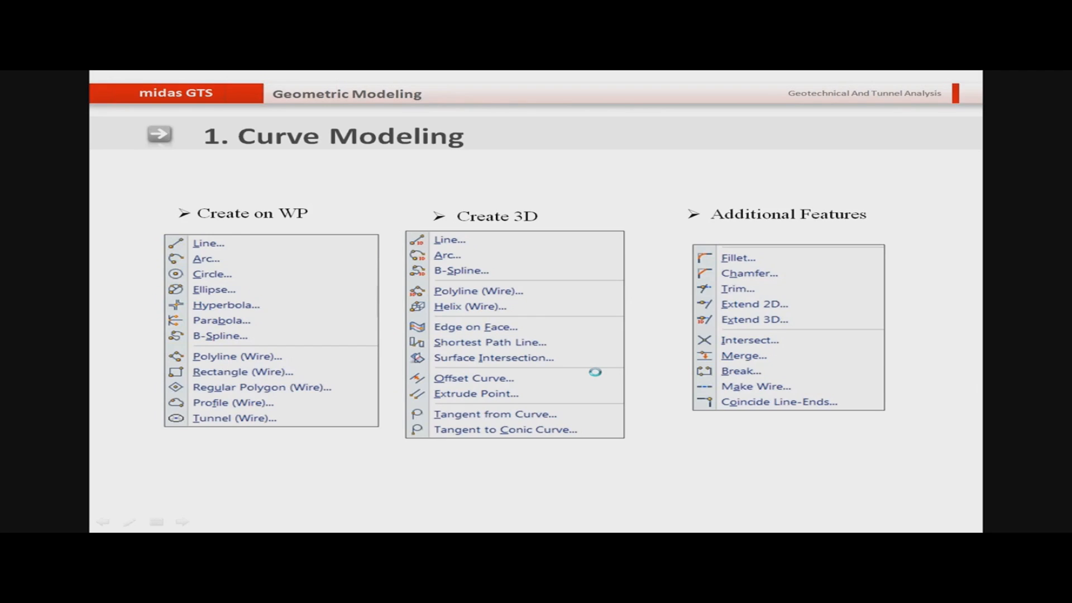
{"action": "left_click", "coordinate": [595, 372]}
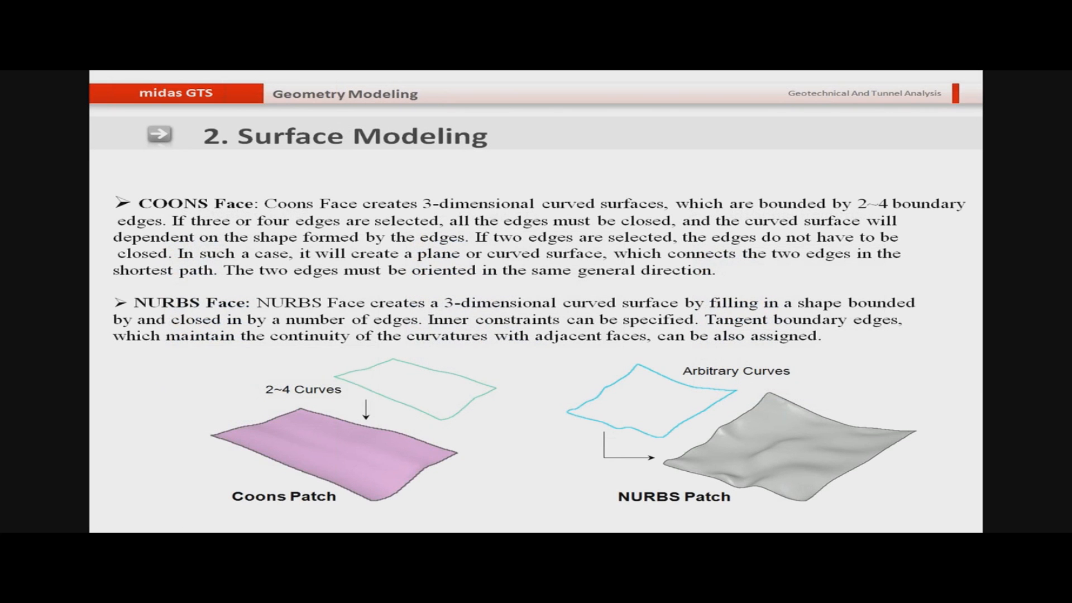
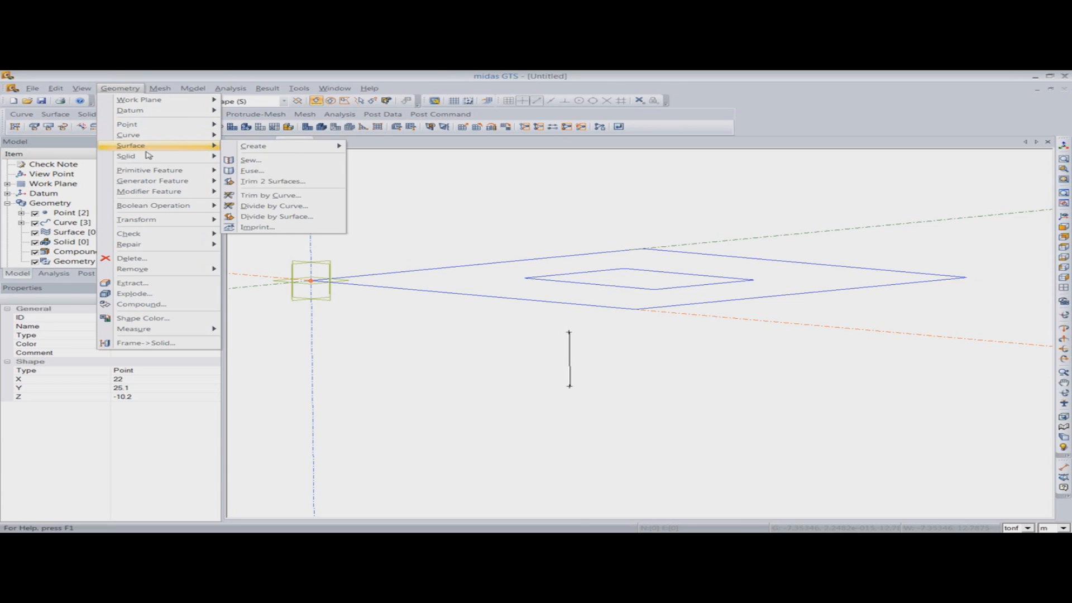
Step: Translate the vertical line and its two end points along the Y datum axis as 5 uniform copies at distance 2
{"action": "mouse_move", "coordinate": [184, 221]}
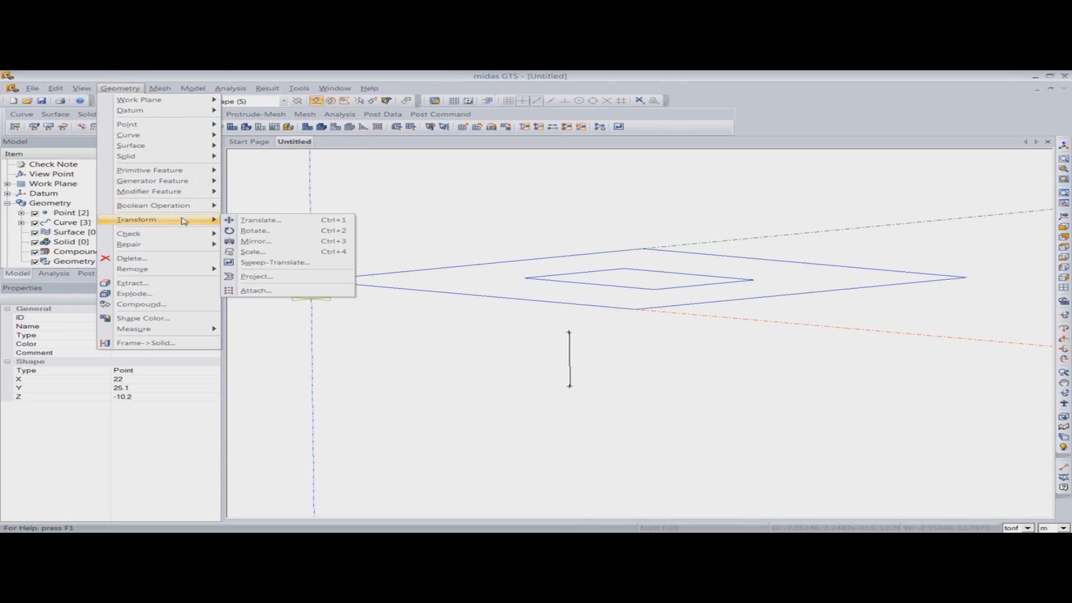
{"action": "left_click", "coordinate": [261, 220]}
{"action": "left_click_drag", "start_coordinate": [514, 324], "coordinate": [658, 401]}
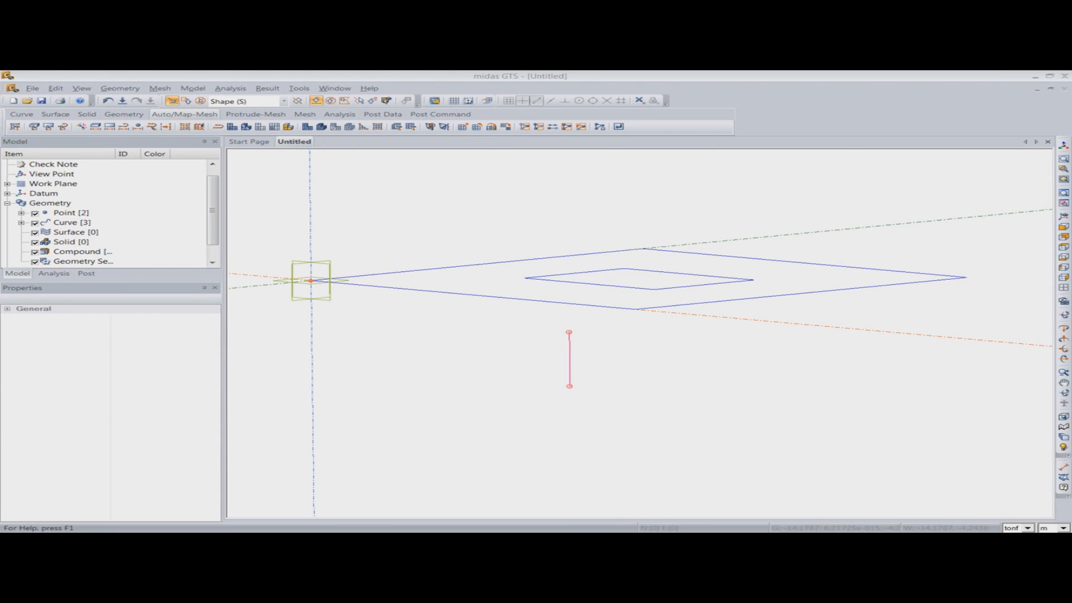
{"action": "left_click_drag", "start_coordinate": [0, 155], "coordinate": [139, 161]}
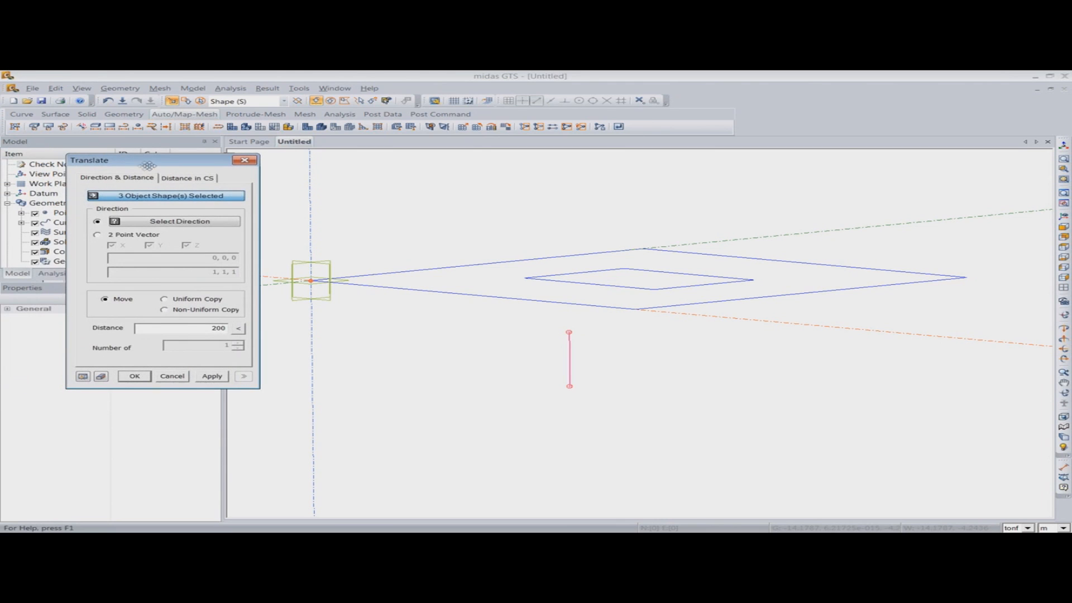
{"action": "left_click", "coordinate": [1064, 249]}
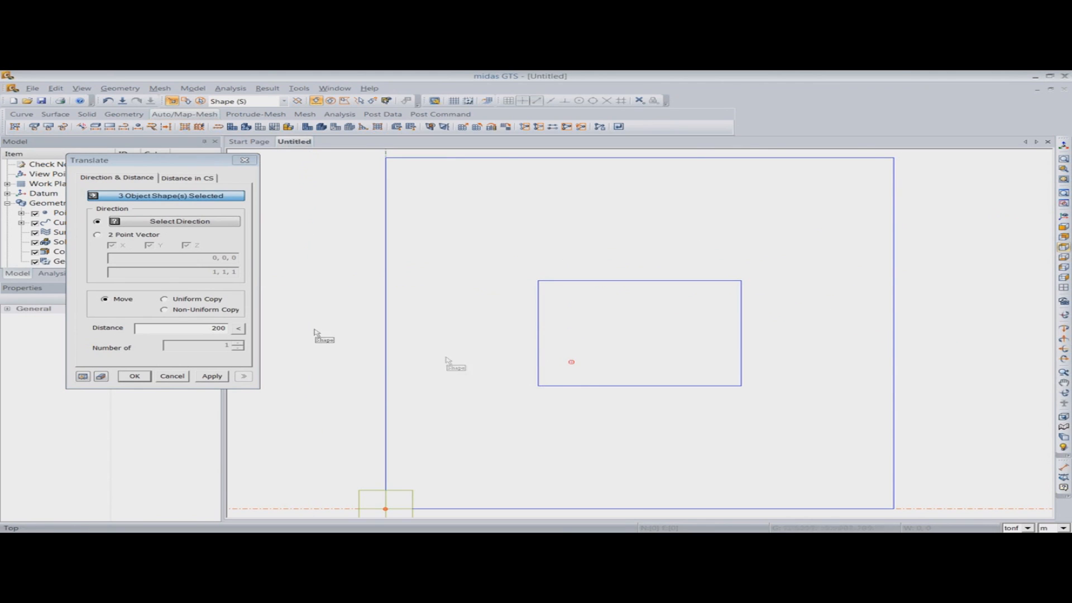
{"action": "left_click", "coordinate": [192, 300]}
{"action": "double_click", "coordinate": [220, 329]}
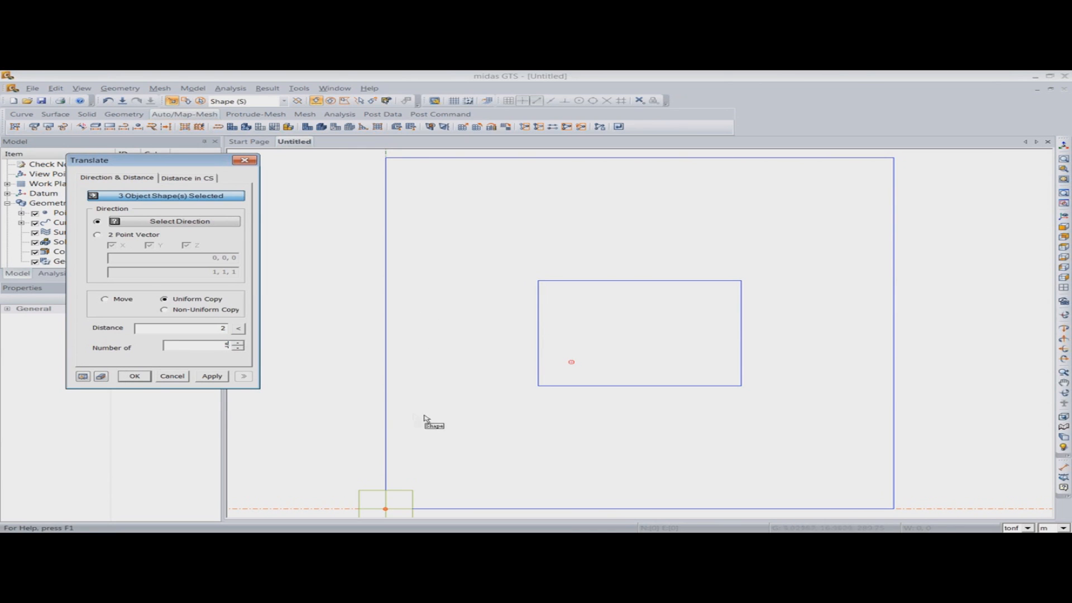
{"action": "middle_click_drag", "start_coordinate": [407, 406], "coordinate": [250, 235]}
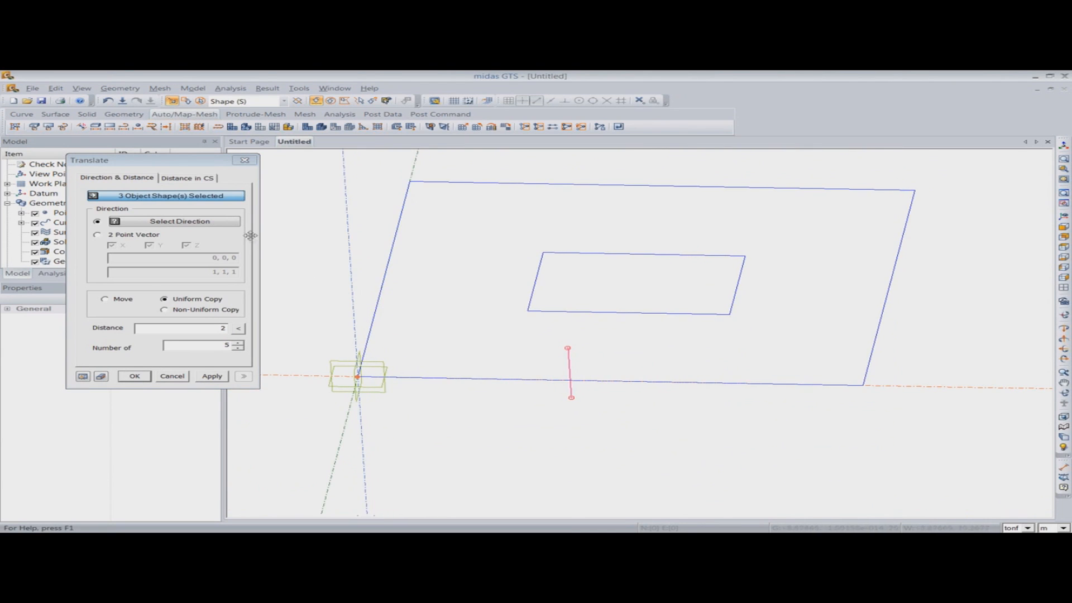
{"action": "left_click", "coordinate": [385, 287]}
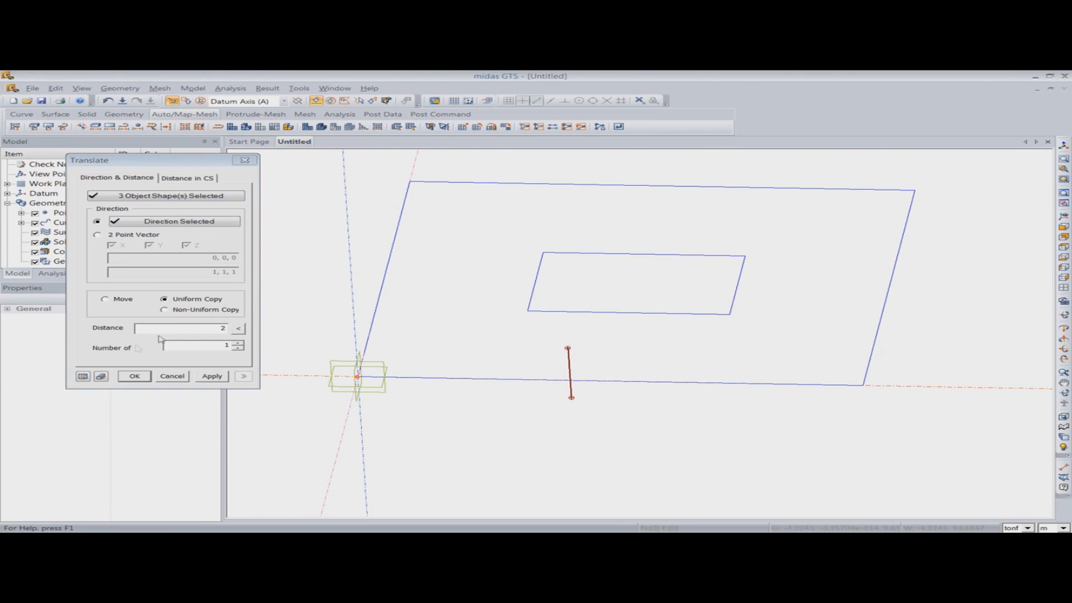
{"action": "left_click", "coordinate": [83, 378]}
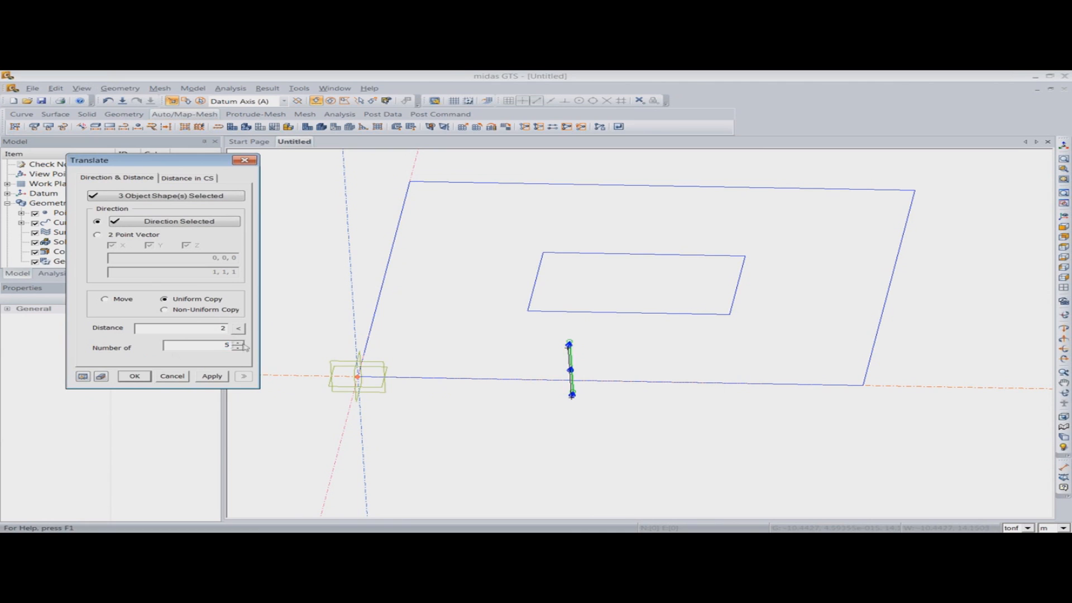
{"action": "left_click", "coordinate": [77, 378]}
{"action": "left_click", "coordinate": [1064, 257]}
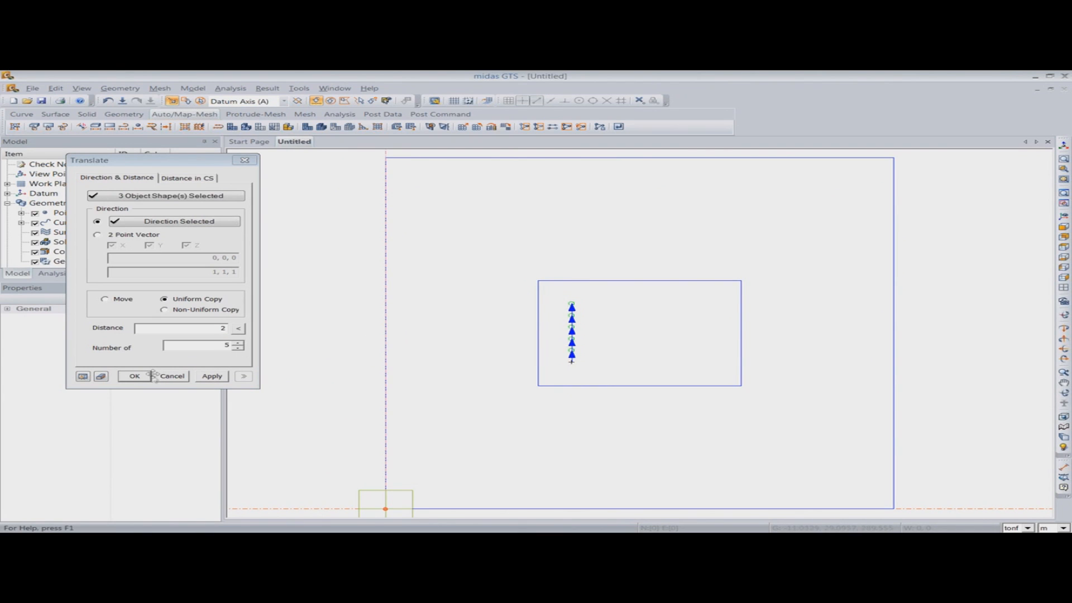
{"action": "left_click", "coordinate": [135, 376]}
Step: Translate the row of vertical lines and their end points along the X datum axis as 5 uniform copies at distance 3
{"action": "left_click_drag", "start_coordinate": [559, 292], "coordinate": [603, 385]}
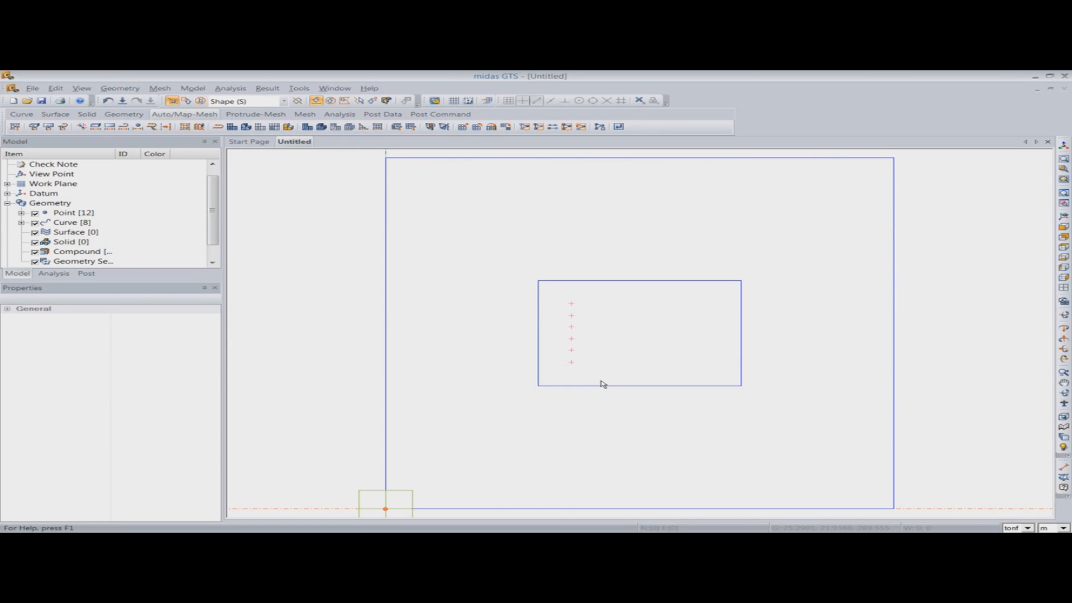
{"action": "left_click", "coordinate": [1063, 216]}
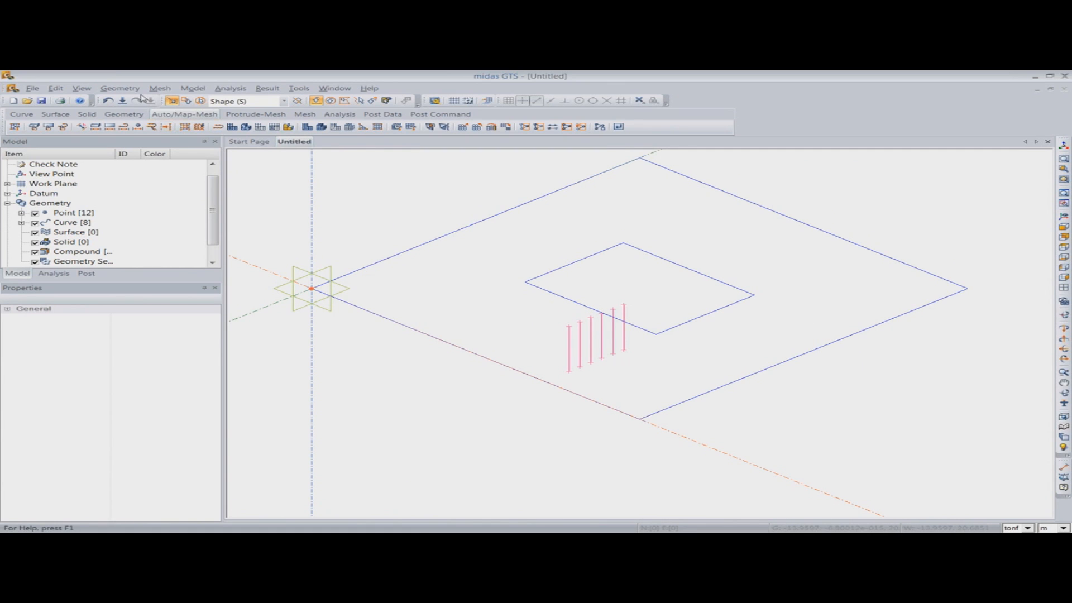
{"action": "left_click", "coordinate": [120, 88]}
{"action": "mouse_move", "coordinate": [145, 223]}
{"action": "left_click", "coordinate": [260, 220]}
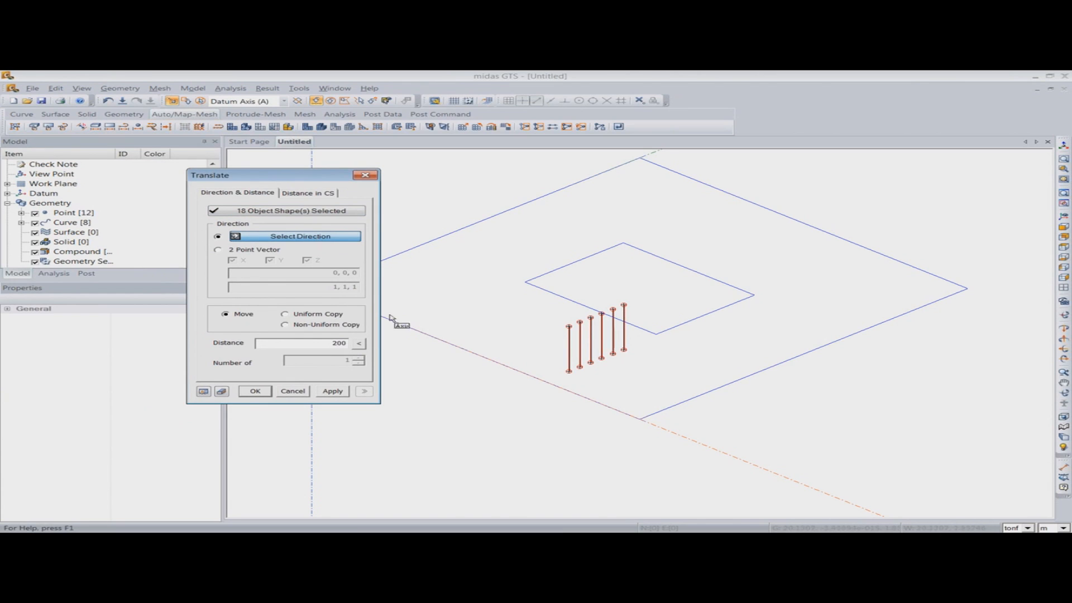
{"action": "left_click", "coordinate": [467, 350]}
{"action": "left_click_drag", "start_coordinate": [308, 180], "coordinate": [275, 182]}
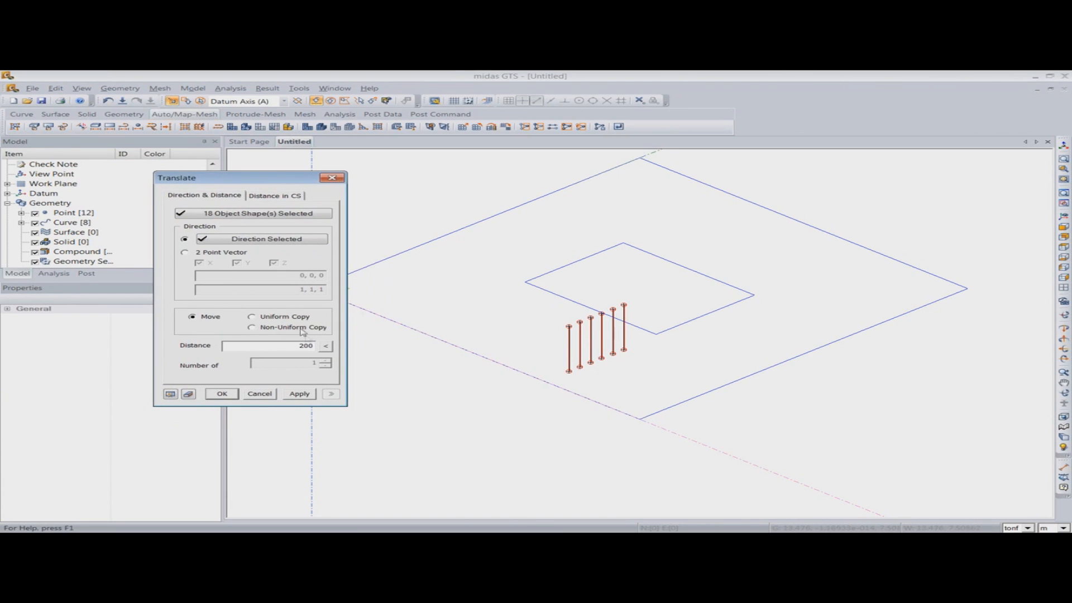
{"action": "left_click", "coordinate": [280, 318]}
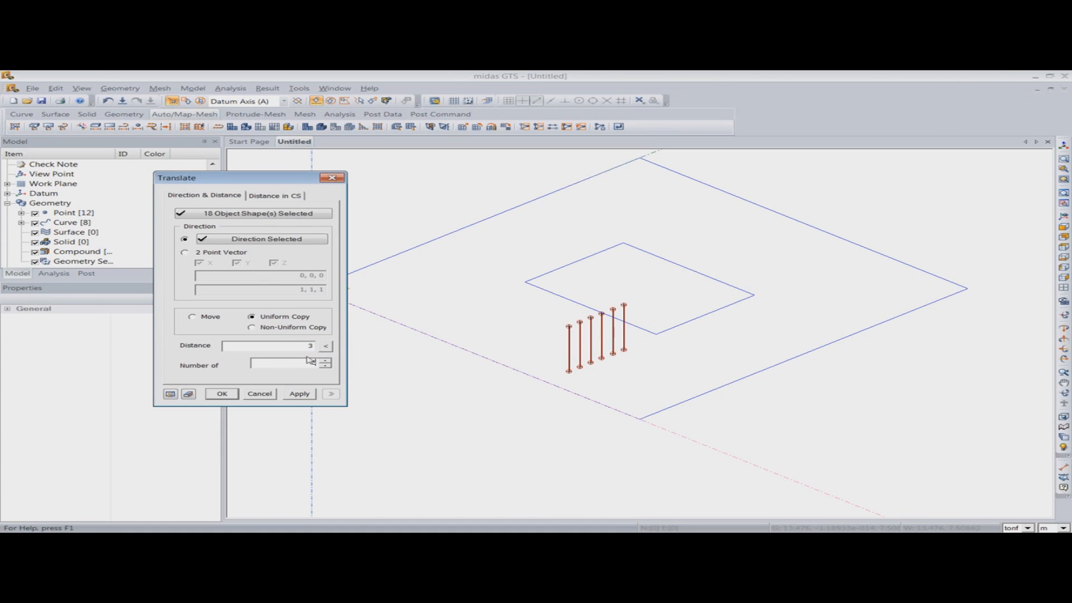
{"action": "left_click_drag", "start_coordinate": [272, 177], "coordinate": [174, 183]}
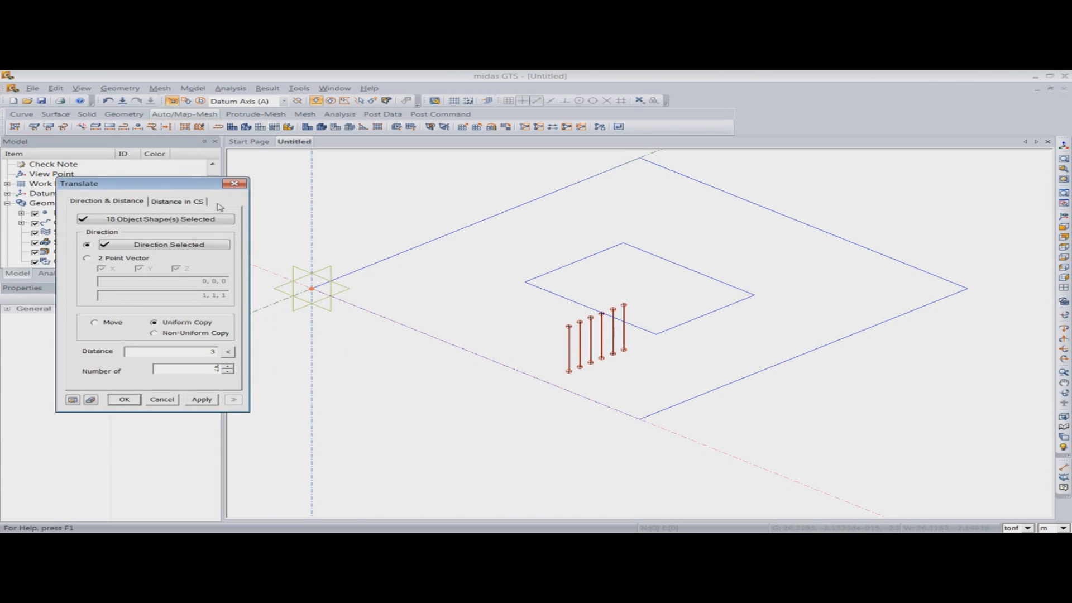
{"action": "left_click", "coordinate": [75, 401]}
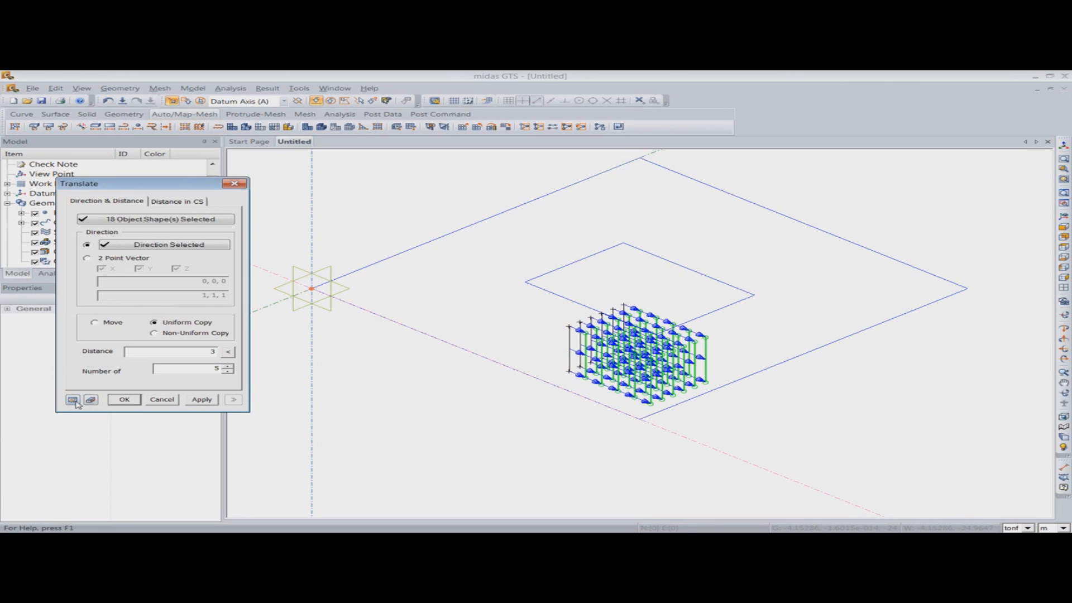
{"action": "left_click", "coordinate": [1064, 247]}
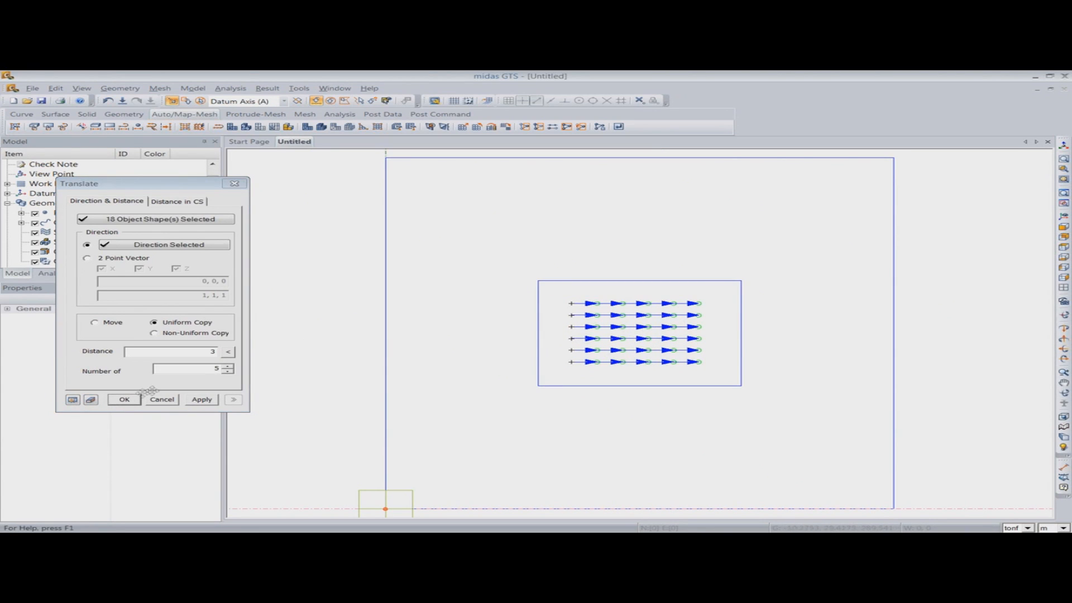
{"action": "left_click", "coordinate": [123, 400]}
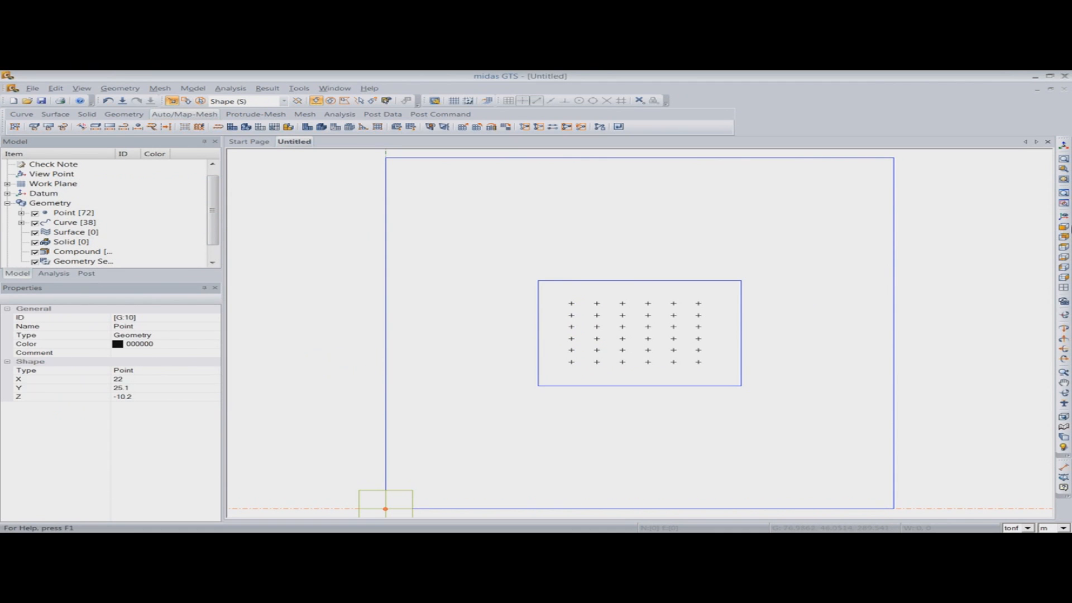
Step: Start an extrusion with the inner rectangle's wire as profile and the vertical datum axis as direction
{"action": "left_click", "coordinate": [1062, 148]}
{"action": "middle_click_drag", "start_coordinate": [614, 414], "coordinate": [676, 435]}
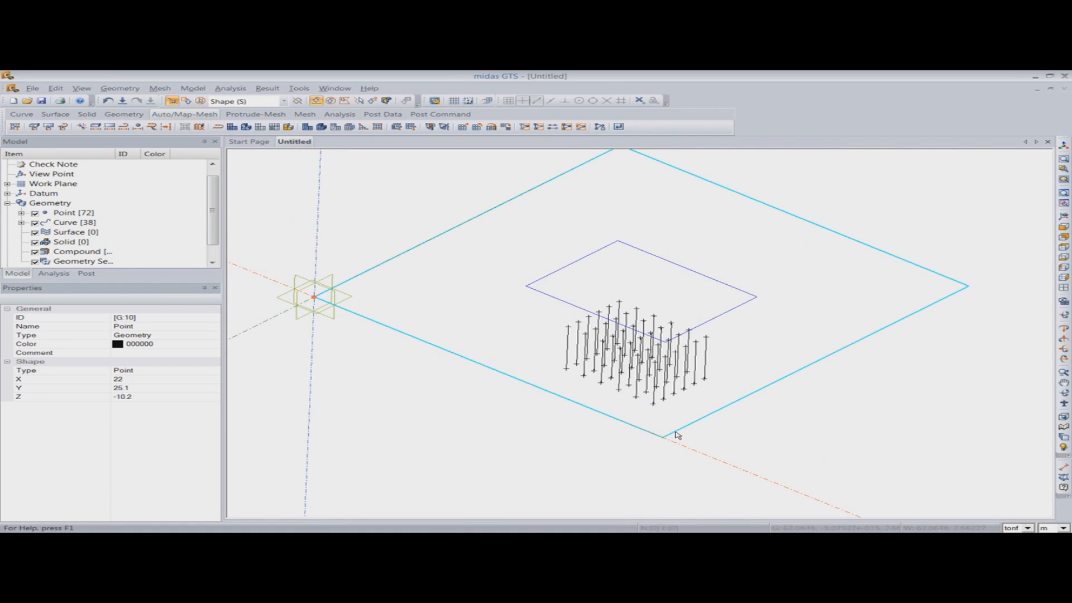
{"action": "middle_click_drag", "start_coordinate": [694, 413], "coordinate": [706, 368]}
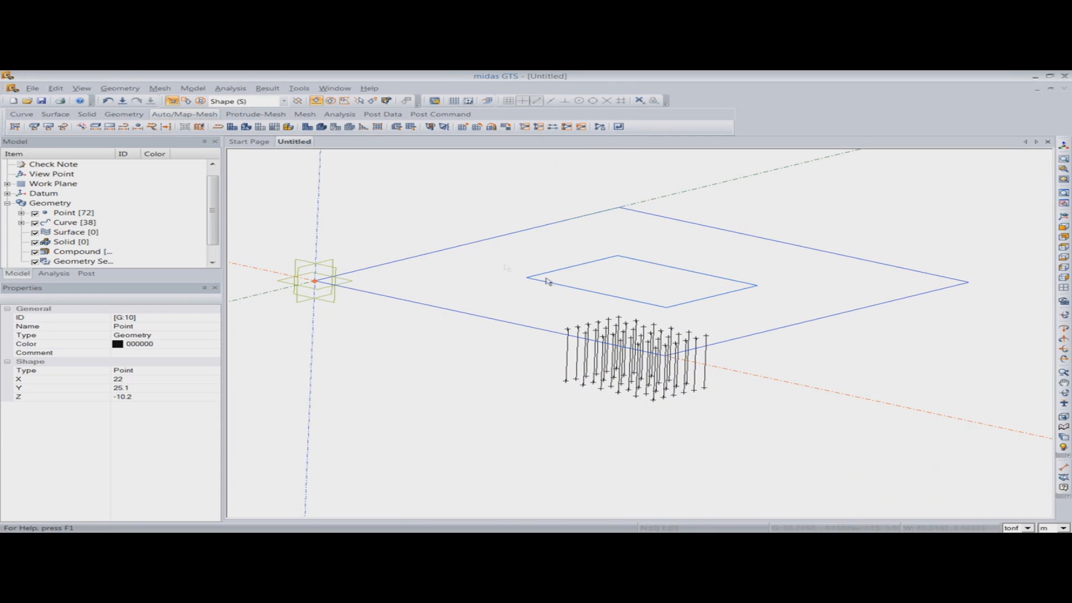
{"action": "left_click", "coordinate": [120, 88]}
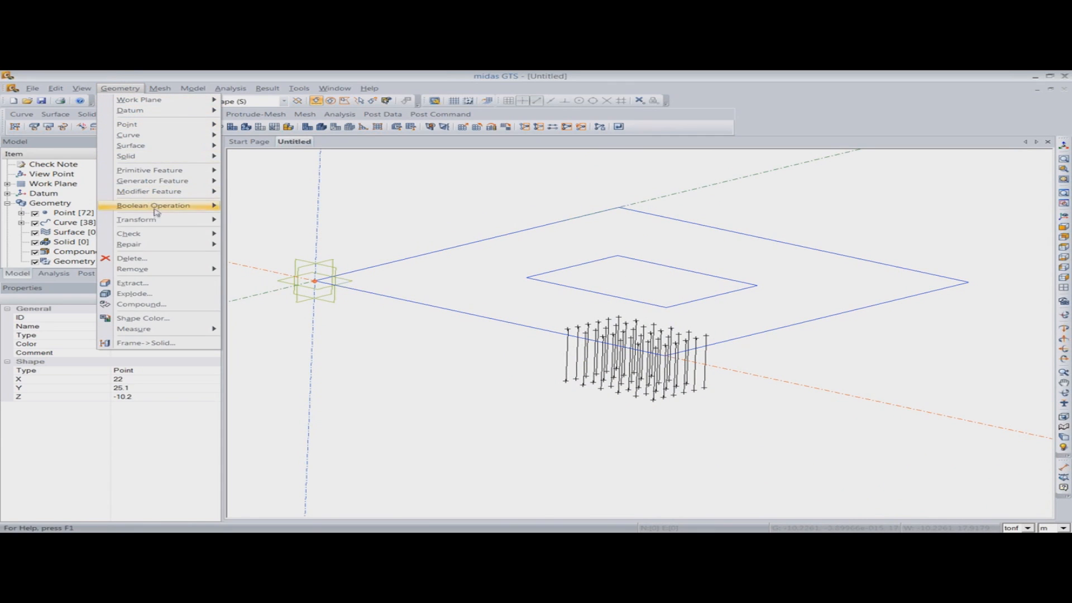
{"action": "mouse_move", "coordinate": [155, 225]}
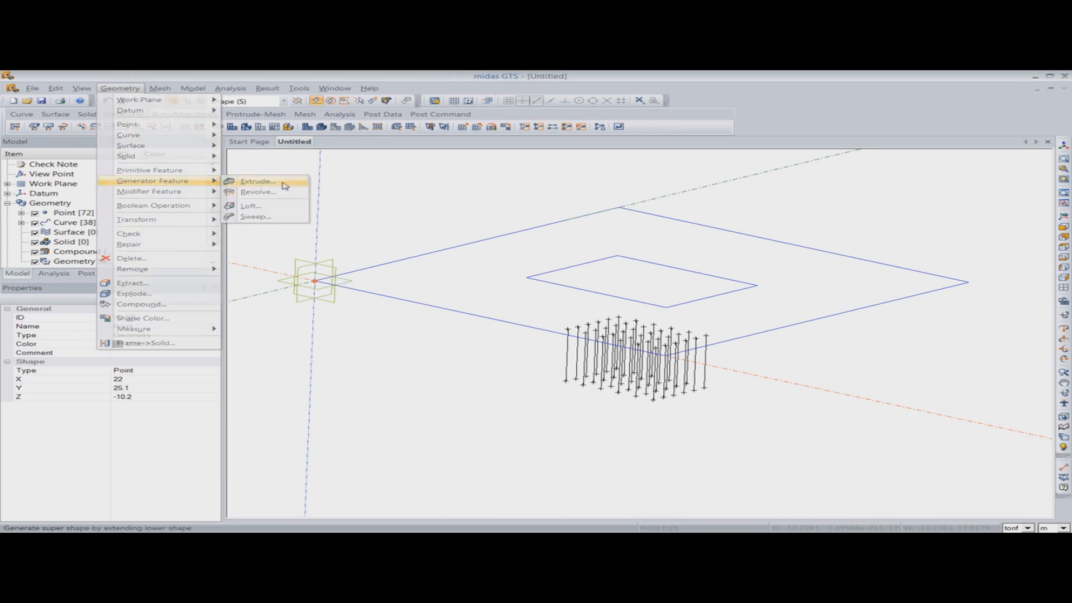
{"action": "left_click", "coordinate": [279, 183]}
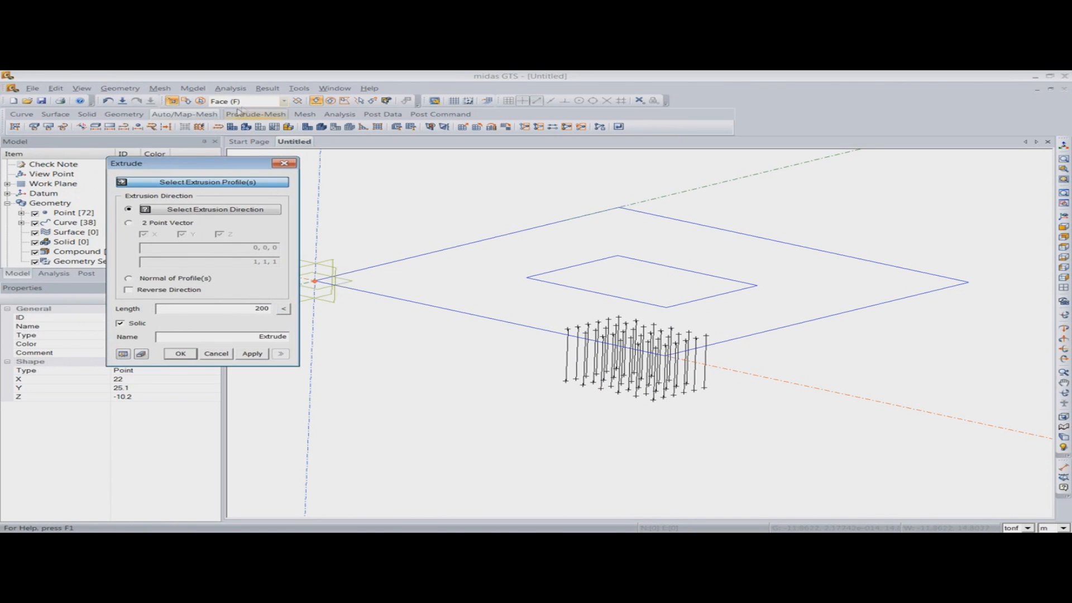
{"action": "left_click", "coordinate": [259, 102]}
{"action": "left_click", "coordinate": [250, 119]}
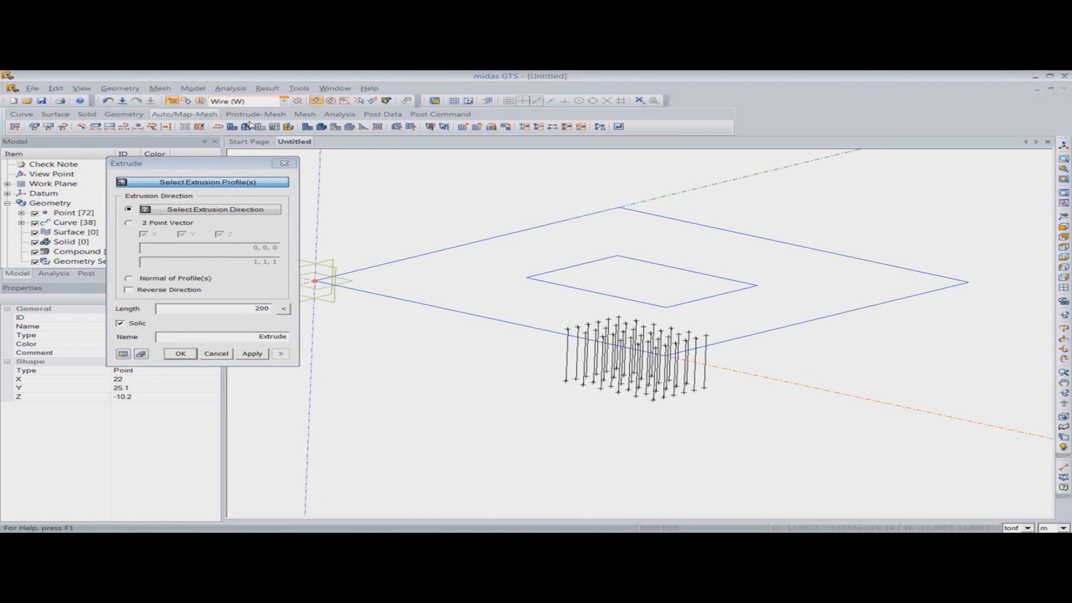
{"action": "left_click", "coordinate": [555, 275]}
{"action": "left_click_drag", "start_coordinate": [255, 166], "coordinate": [185, 168]}
{"action": "left_click", "coordinate": [215, 207]}
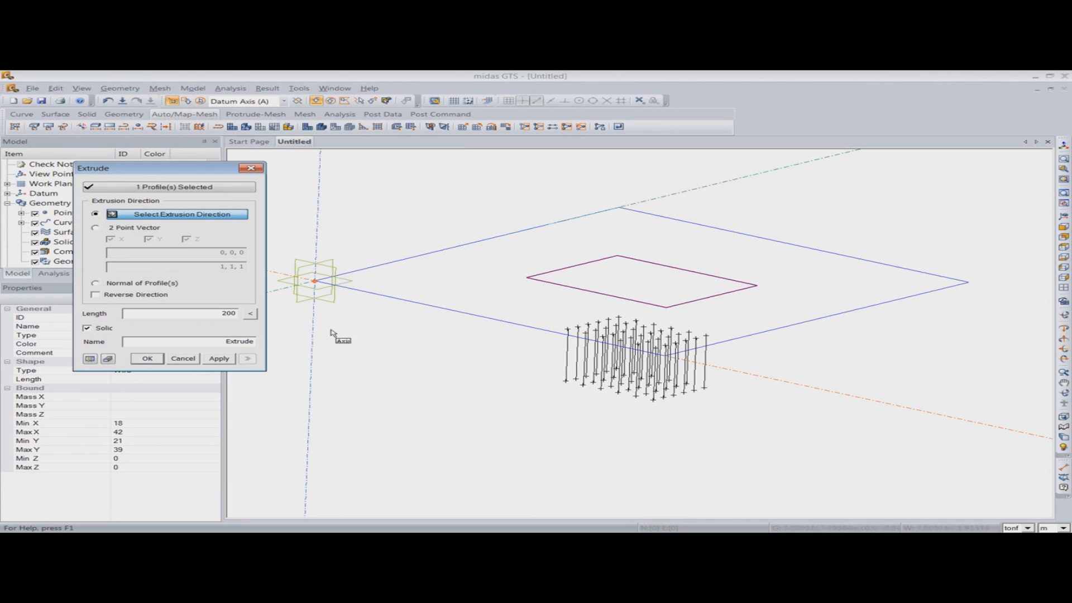
{"action": "left_click", "coordinate": [311, 338]}
Step: Extrude the inner rectangle in the reverse direction with length 3 as a solid named "excav 1"
{"action": "double_click", "coordinate": [236, 313]}
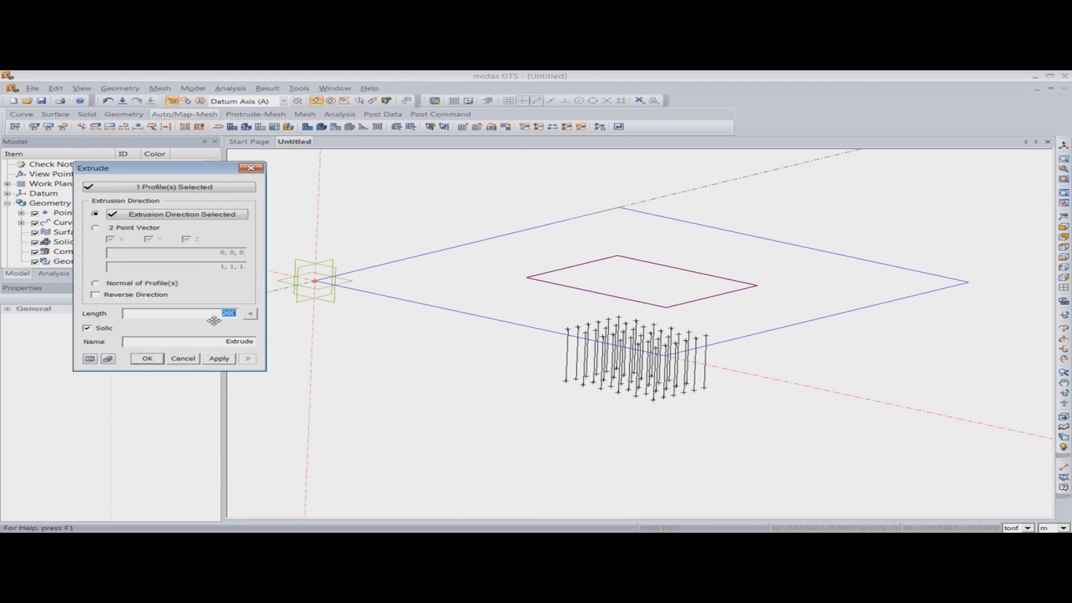
{"action": "type", "text": "4"}
{"action": "left_click_drag", "start_coordinate": [245, 345], "coordinate": [254, 342]}
{"action": "type", "text": "excav 1"}
{"action": "left_click", "coordinate": [91, 359]}
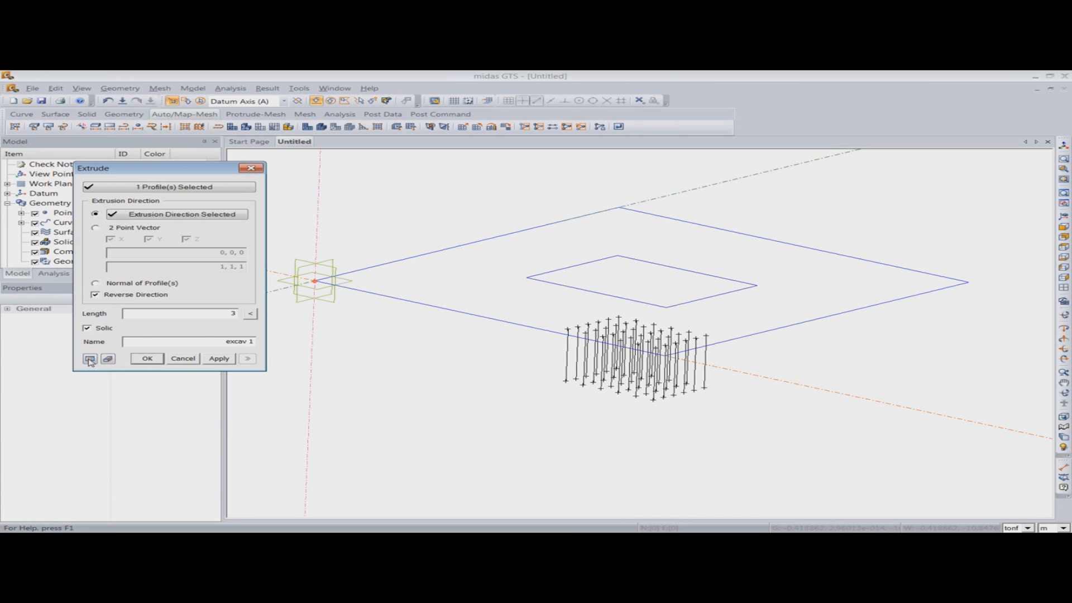
{"action": "middle_click_drag", "start_coordinate": [436, 347], "coordinate": [487, 335]}
{"action": "left_click", "coordinate": [221, 360]}
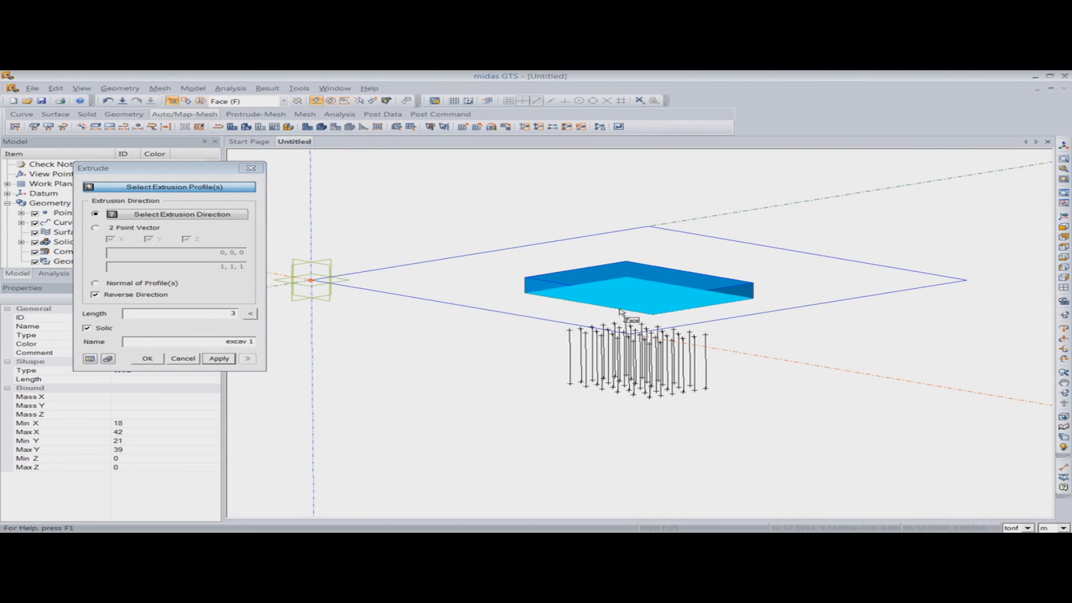
Step: Extrude the first solid's bottom face by 7 in reverse along the vertical datum axis, trying the name "excav 2"
{"action": "left_click", "coordinate": [631, 316]}
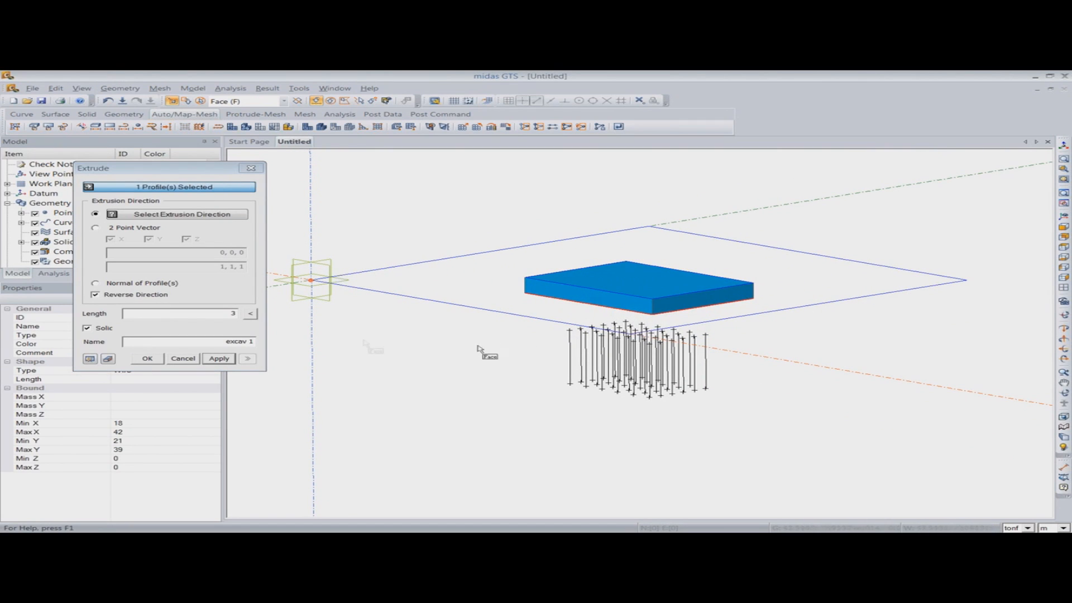
{"action": "double_click", "coordinate": [244, 342]}
{"action": "left_click_drag", "start_coordinate": [244, 343], "coordinate": [277, 346]}
{"action": "type", "text": "excav 2"}
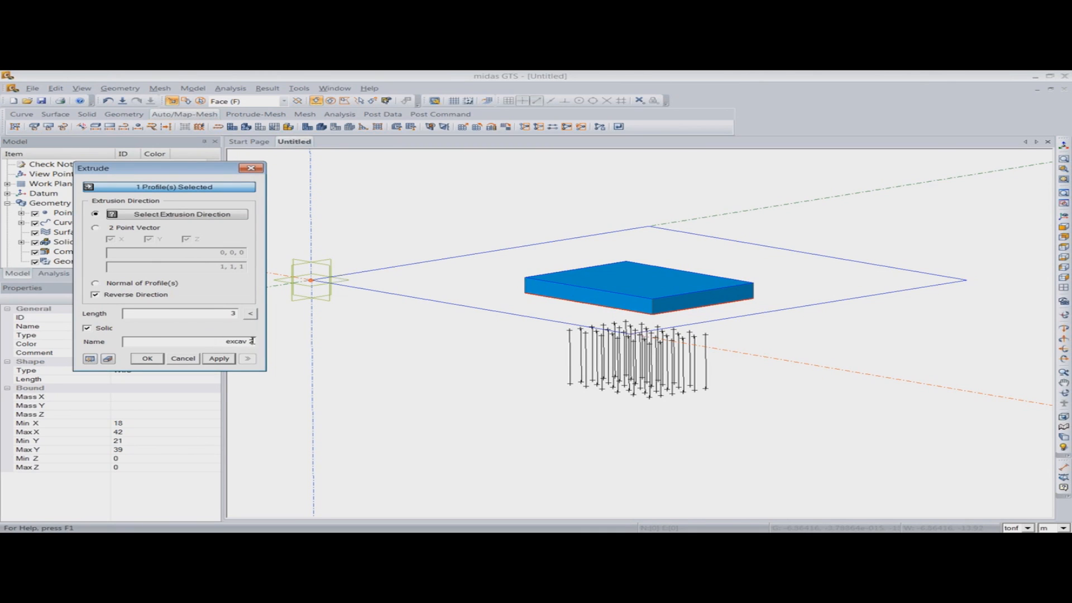
{"action": "left_click", "coordinate": [176, 216]}
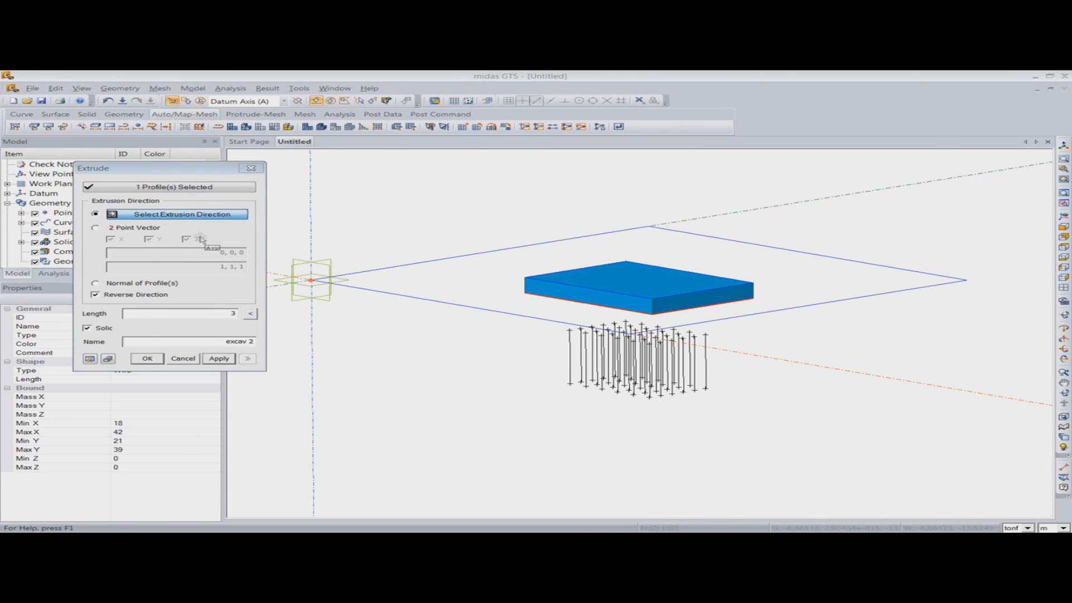
{"action": "left_click", "coordinate": [314, 362]}
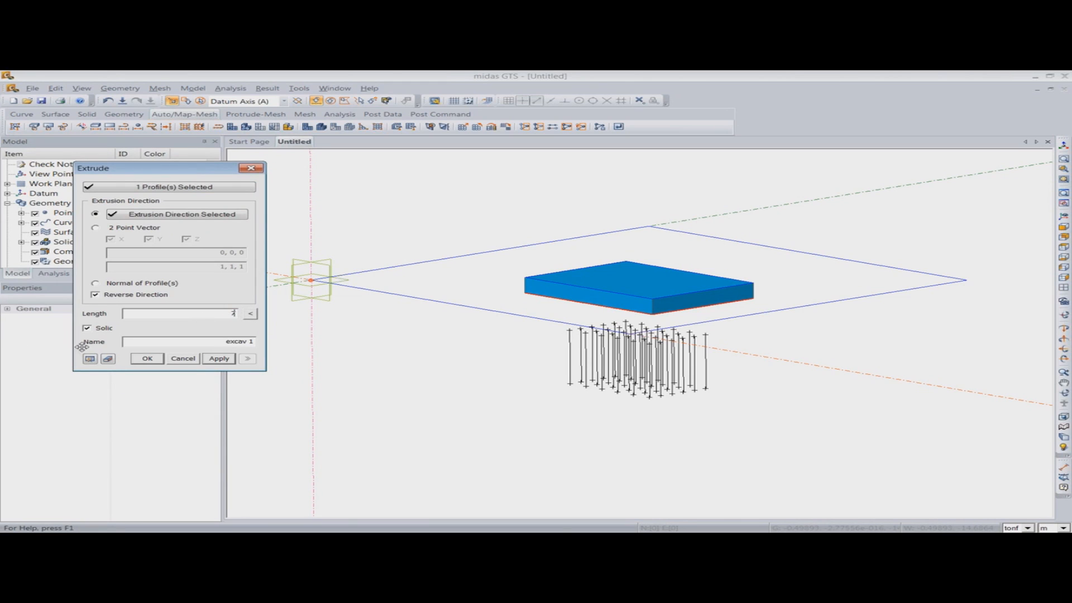
{"action": "left_click", "coordinate": [91, 361]}
{"action": "left_click", "coordinate": [215, 359]}
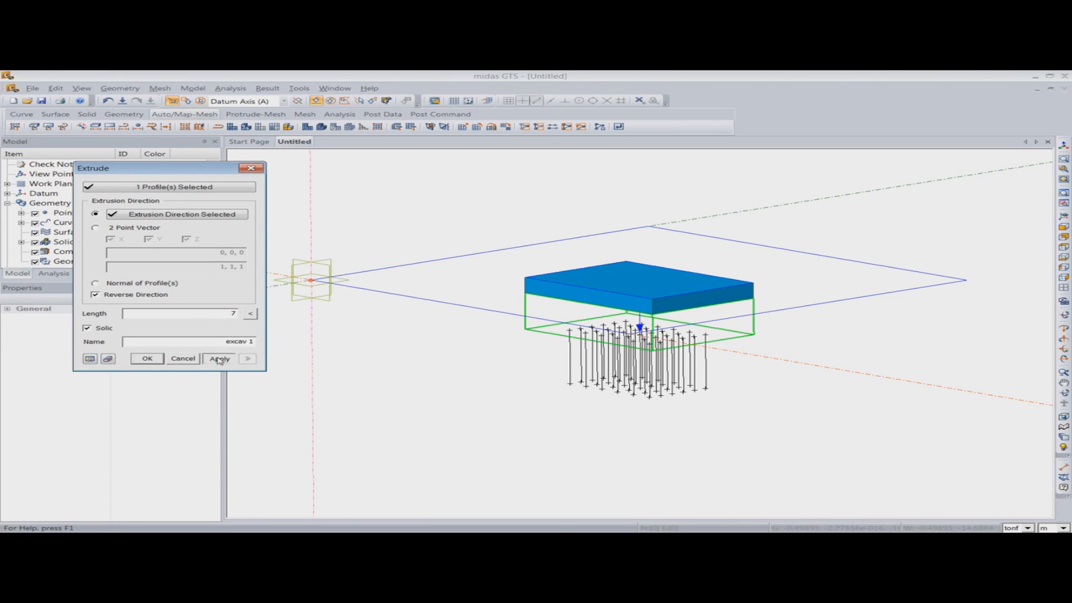
Step: Extrude the lowest bottom face by 0.6 in reverse along the vertical datum axis as a solid named "excav 3 raft"
{"action": "left_click", "coordinate": [646, 353]}
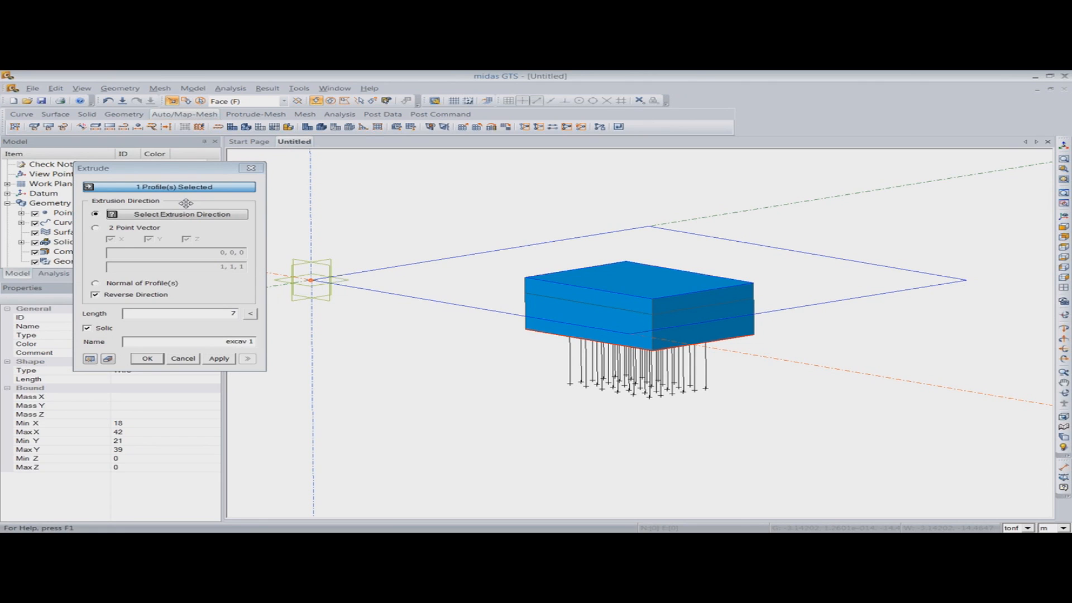
{"action": "left_click", "coordinate": [193, 215]}
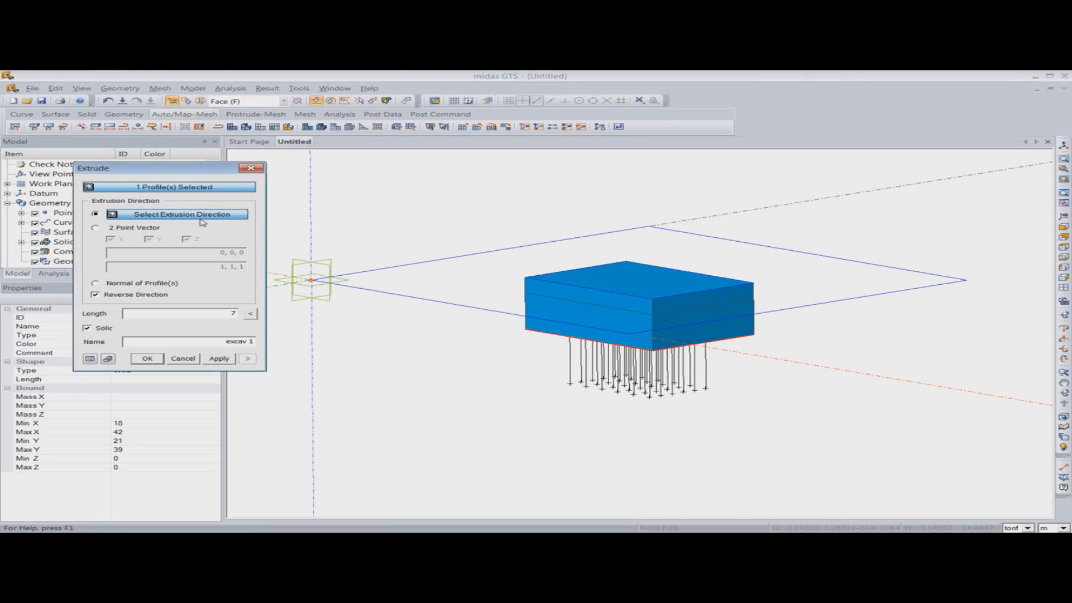
{"action": "left_click", "coordinate": [311, 366]}
{"action": "double_click", "coordinate": [218, 316]}
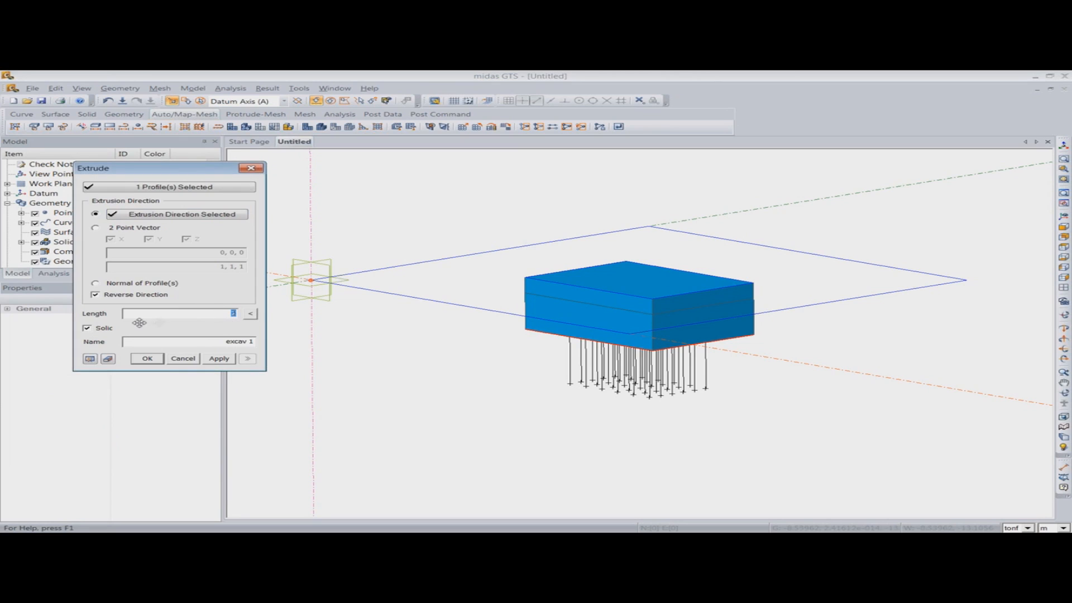
{"action": "double_click", "coordinate": [226, 340]}
{"action": "type", "text": "excav 3 raft"}
{"action": "left_click", "coordinate": [90, 359]}
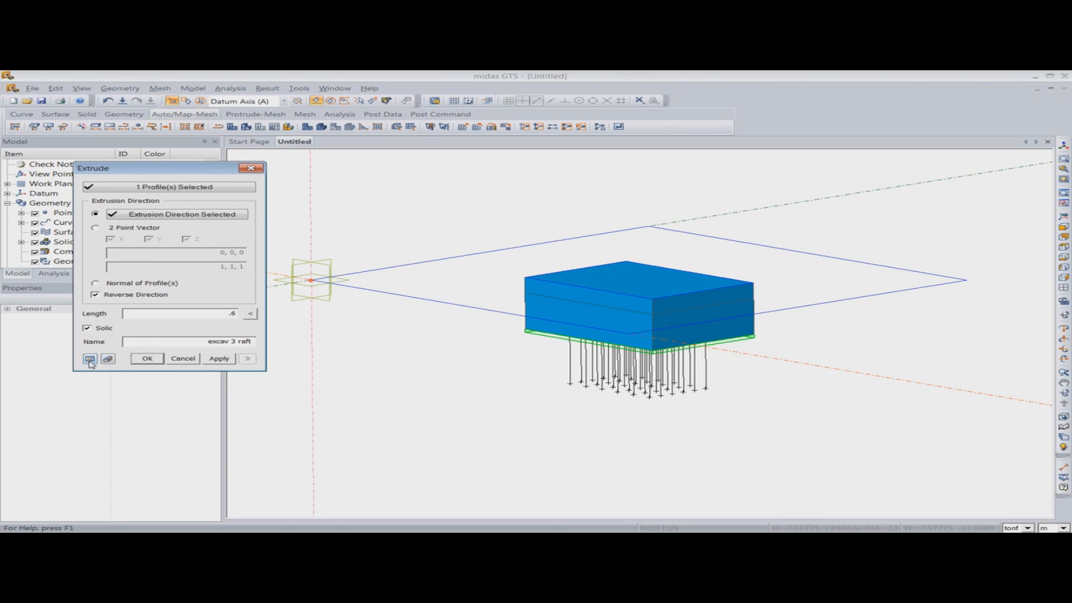
{"action": "left_click", "coordinate": [221, 361]}
Step: Extrude the raft's bottom face by 2 in reverse along the vertical datum axis as "for plate" and close the extrusion
{"action": "left_click_drag", "start_coordinate": [203, 340], "coordinate": [263, 342]}
{"action": "type", "text": "ex"}
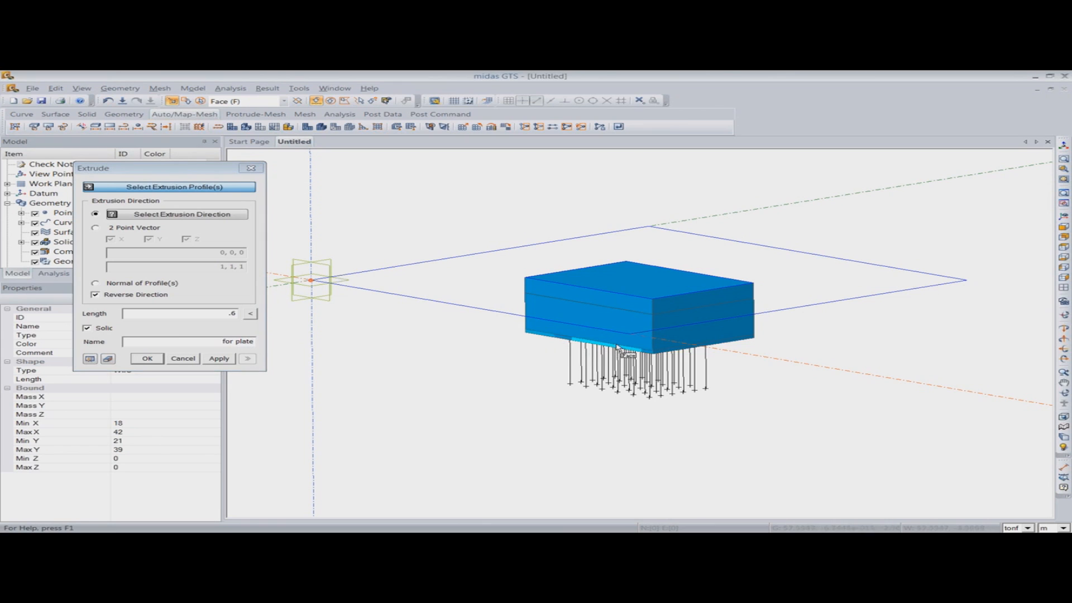
{"action": "middle_click_drag", "start_coordinate": [503, 330], "coordinate": [648, 357]}
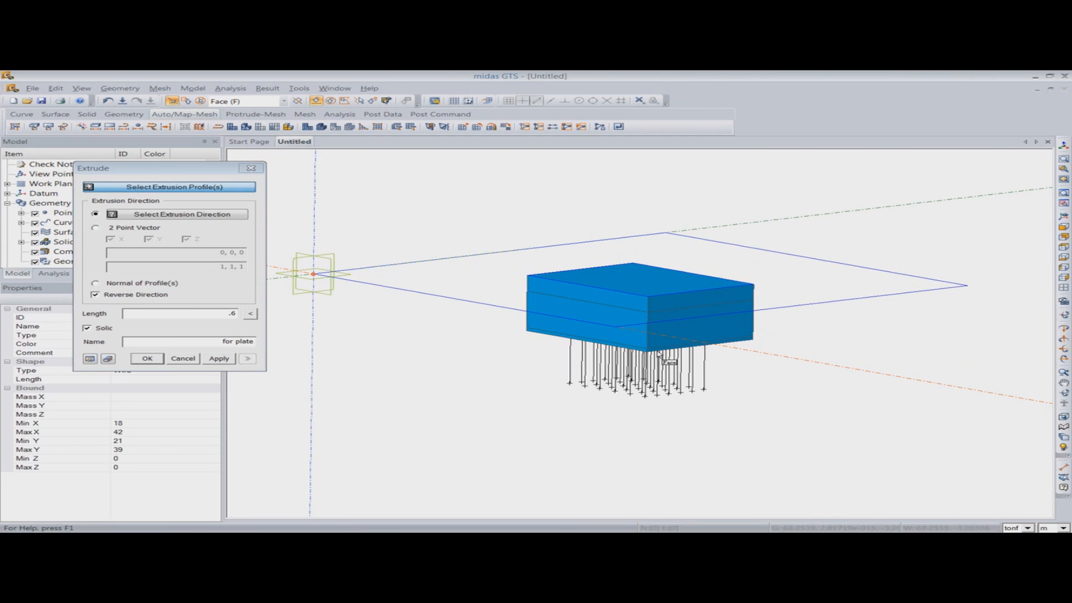
{"action": "left_click", "coordinate": [658, 355]}
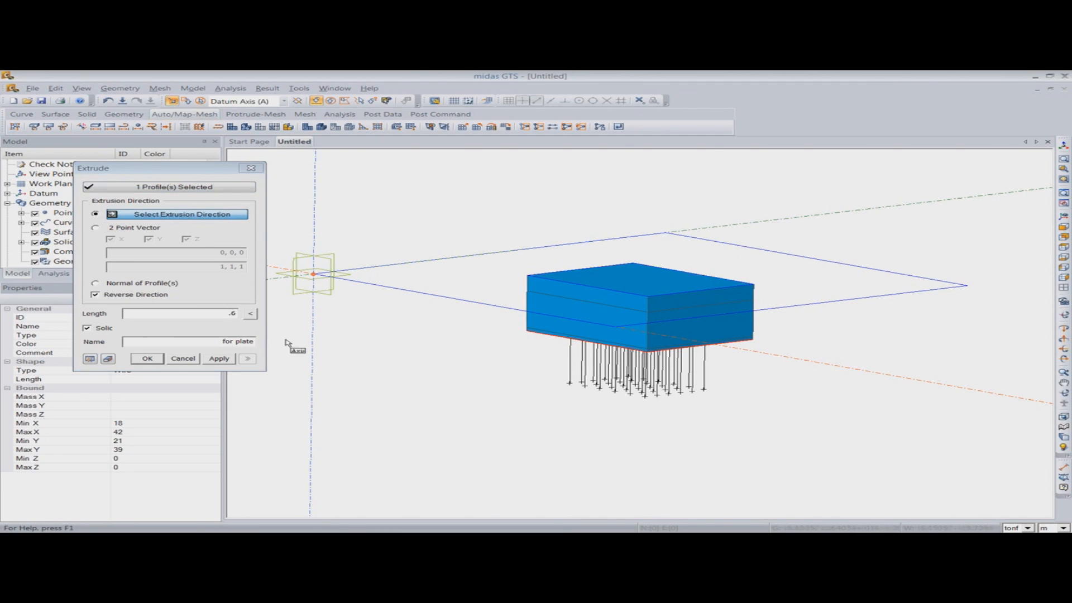
{"action": "left_click", "coordinate": [312, 344]}
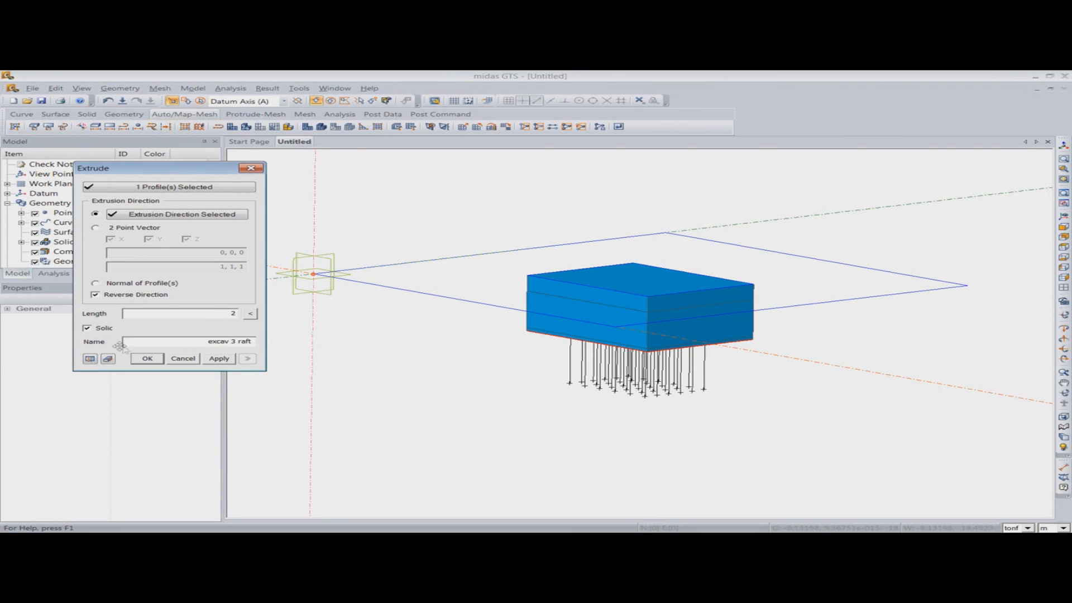
{"action": "triple_click", "coordinate": [197, 342]}
{"action": "type", "text": "fo"}
{"action": "left_click", "coordinate": [95, 359]}
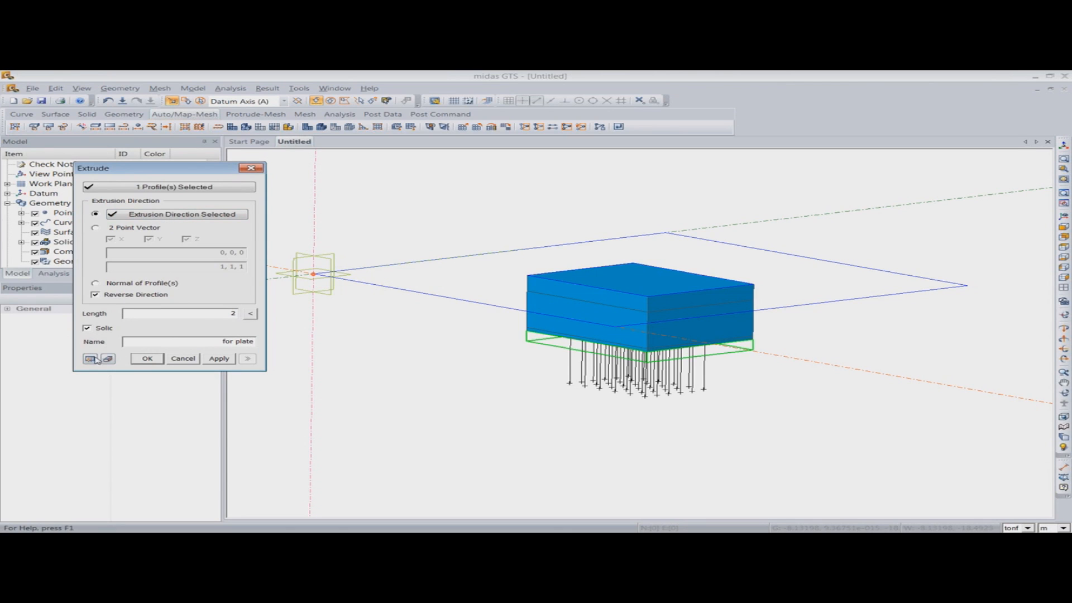
{"action": "left_click", "coordinate": [144, 358]}
Step: Expand the Solid branch of the model tree and select each extruded solid in turn to check it
{"action": "middle_click_drag", "start_coordinate": [437, 361], "coordinate": [379, 388]}
{"action": "left_click", "coordinate": [22, 242]}
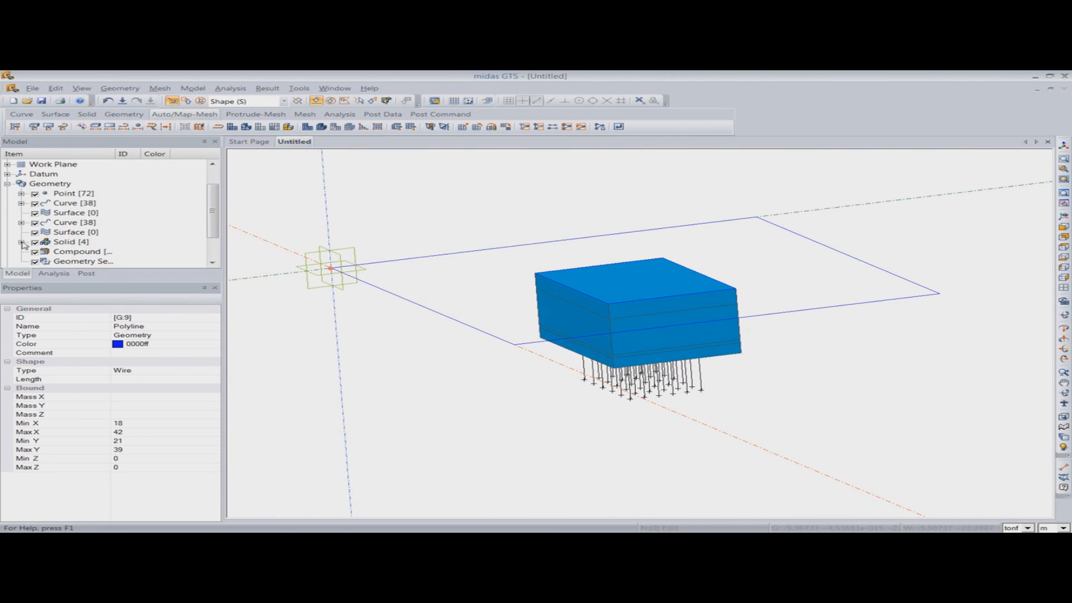
{"action": "left_click", "coordinate": [89, 233]}
{"action": "left_click", "coordinate": [87, 243]}
{"action": "left_click", "coordinate": [86, 252]}
{"action": "left_click", "coordinate": [85, 261]}
{"action": "left_click", "coordinate": [84, 242]}
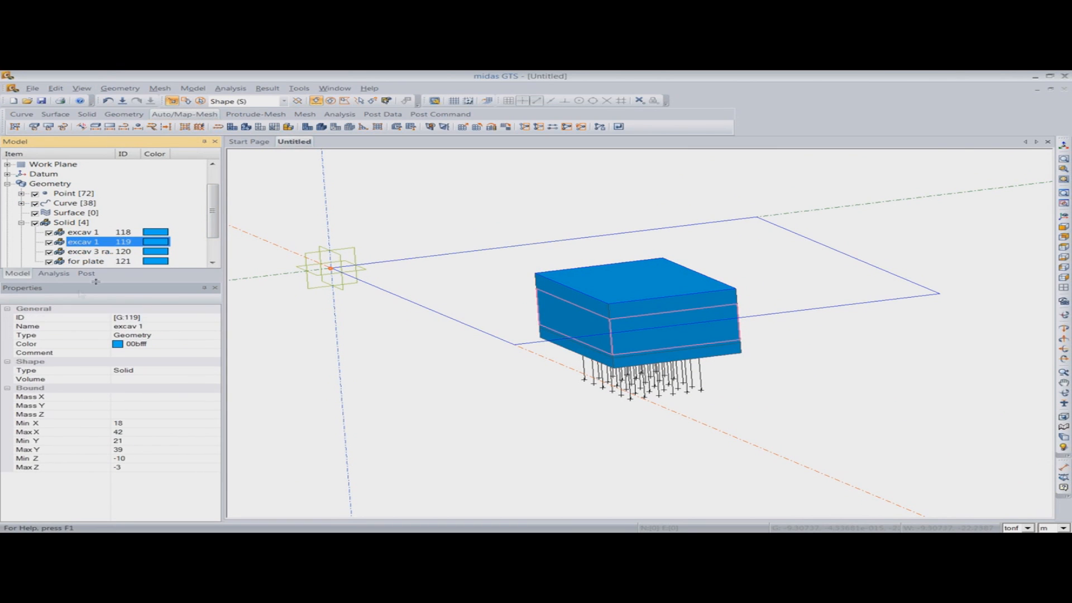
Step: Rename the second solid in the model tree, the one below the first "excav 1", as "excav 2"
{"action": "right_click", "coordinate": [93, 242]}
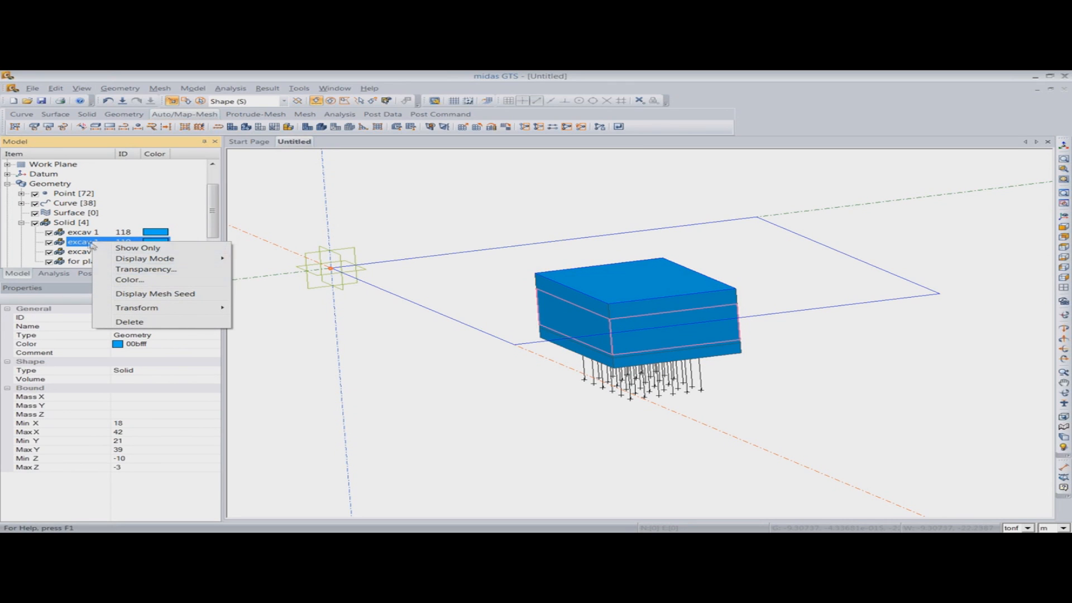
{"action": "left_click", "coordinate": [88, 242]}
{"action": "type", "text": "excav 2"}
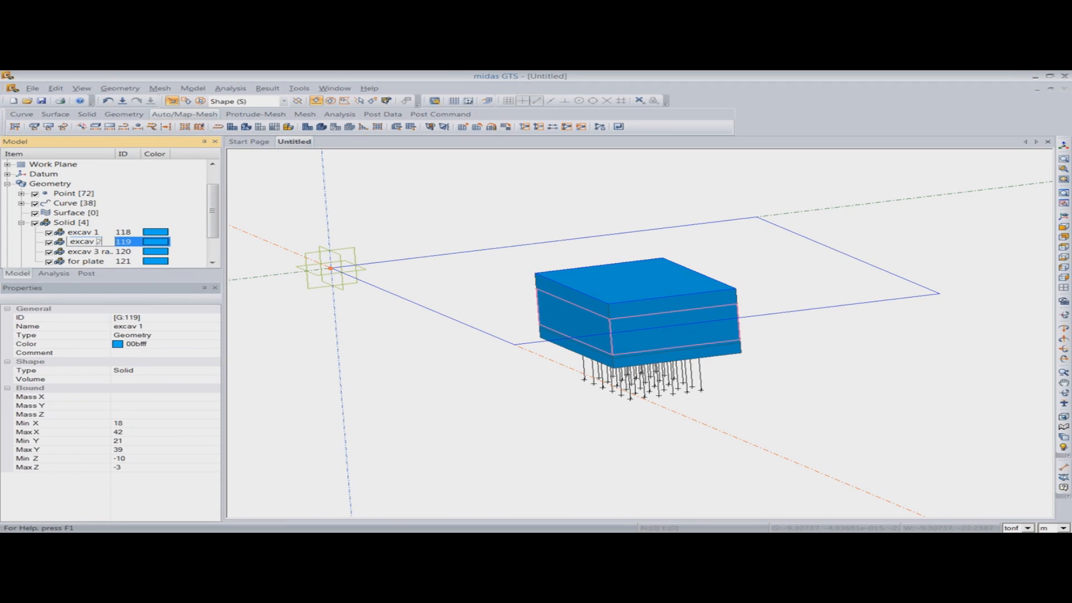
{"action": "key", "text": "Return"}
{"action": "scroll", "coordinate": [212, 216], "scroll_direction": "down", "scroll_amount": 1}
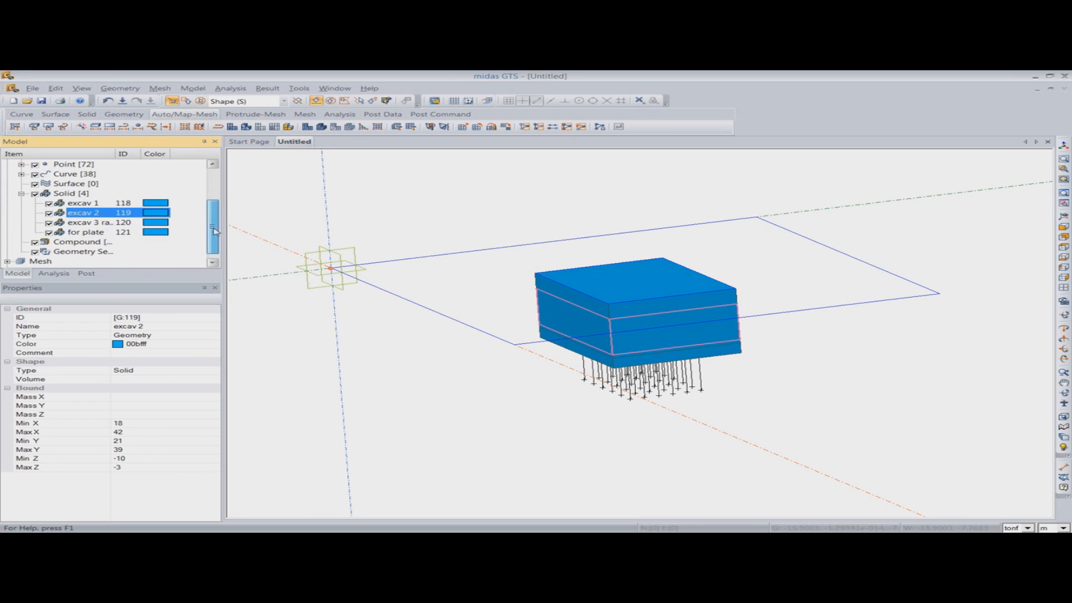
{"action": "middle_click_drag", "start_coordinate": [581, 370], "coordinate": [718, 388]}
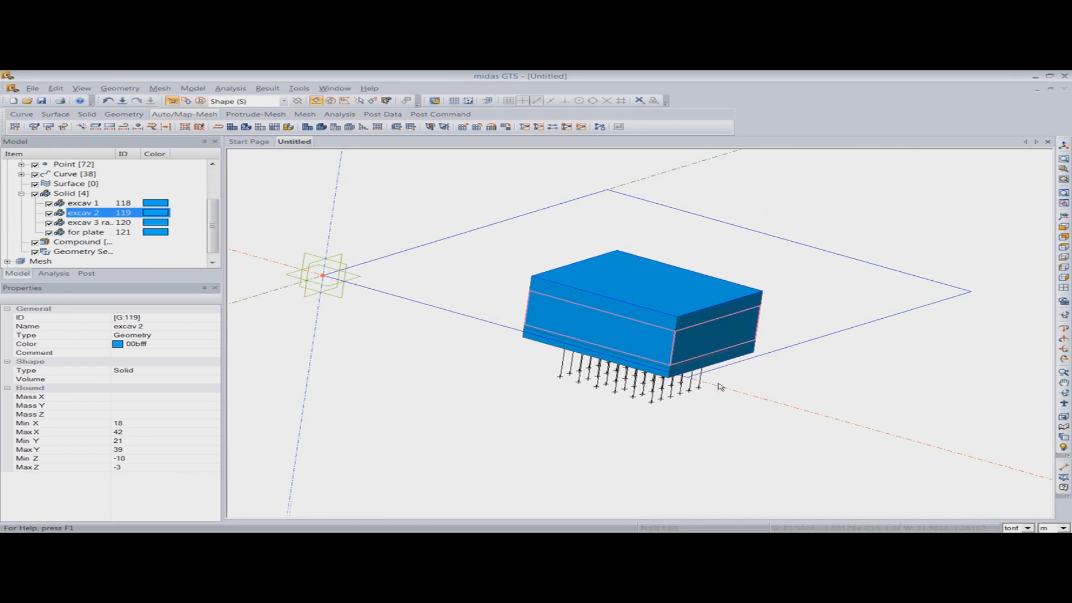
Step: Extrude the outer rectangle wire by 3 in reverse along the vertical datum axis as a solid named "top soil"
{"action": "left_click", "coordinate": [126, 88]}
{"action": "mouse_move", "coordinate": [190, 183]}
{"action": "left_click", "coordinate": [247, 184]}
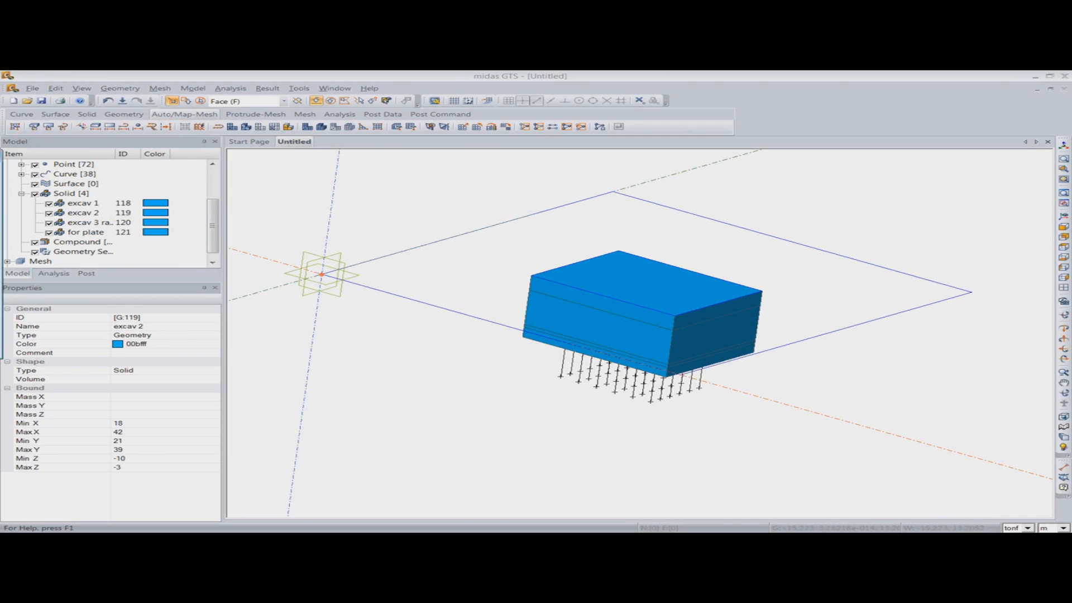
{"action": "left_click", "coordinate": [283, 101]}
{"action": "left_click", "coordinate": [229, 116]}
{"action": "left_click", "coordinate": [447, 246]}
{"action": "left_click", "coordinate": [194, 258]}
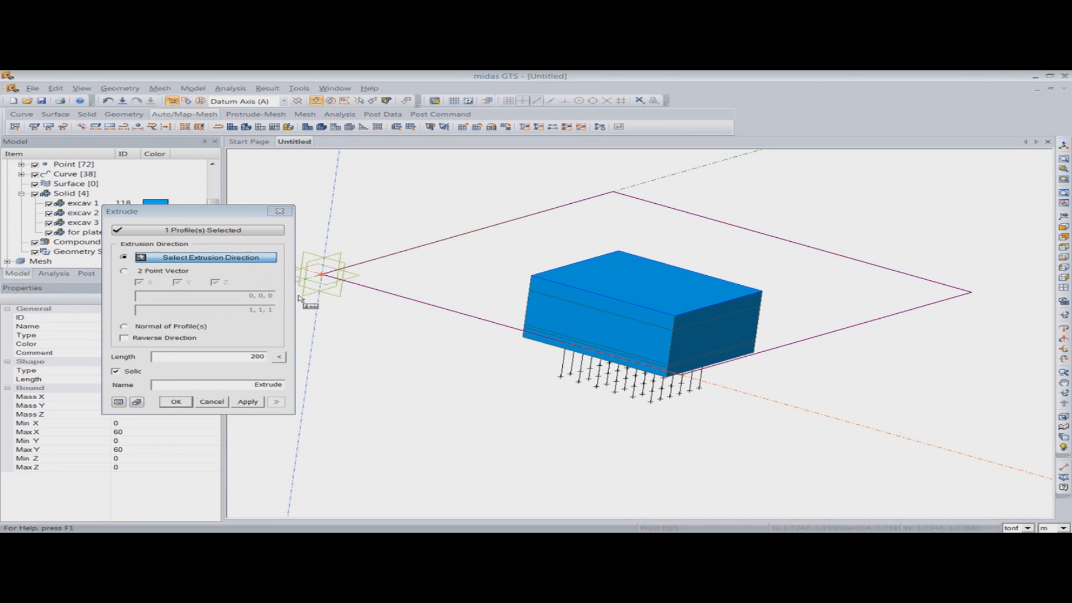
{"action": "left_click", "coordinate": [316, 324]}
{"action": "double_click", "coordinate": [258, 356]}
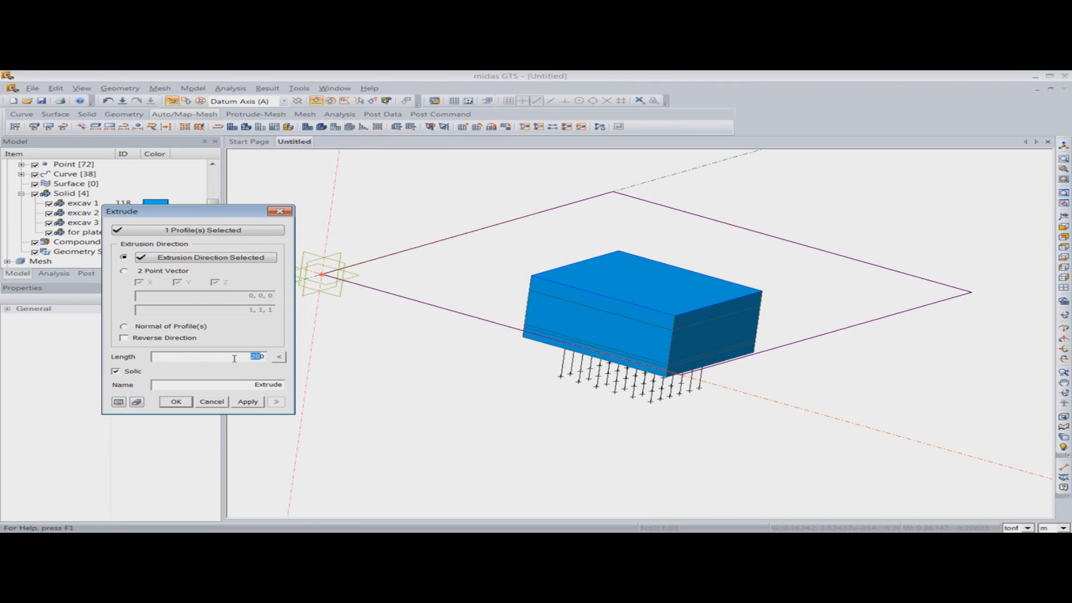
{"action": "type", "text": "3"}
{"action": "left_click_drag", "start_coordinate": [230, 386], "coordinate": [291, 384]}
{"action": "type", "text": "top soil"}
{"action": "left_click", "coordinate": [146, 339]}
{"action": "left_click", "coordinate": [122, 404]}
{"action": "left_click", "coordinate": [248, 402]}
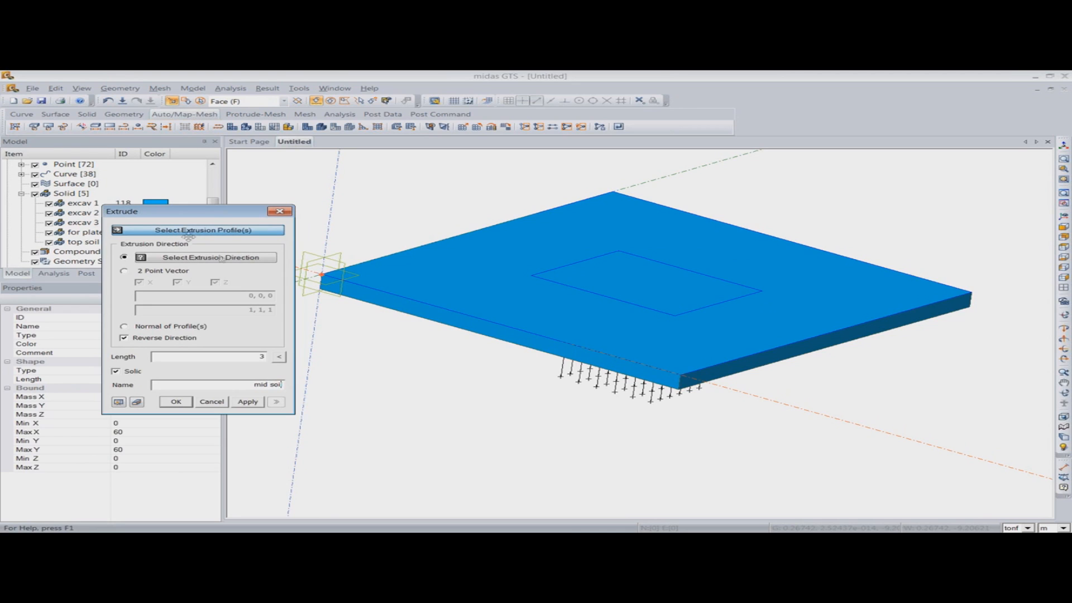
Step: Extrude the top soil's bottom face by 15 in reverse along the vertical datum axis as a solid named "mid soill"
{"action": "left_click", "coordinate": [484, 339]}
{"action": "left_click", "coordinate": [481, 337]}
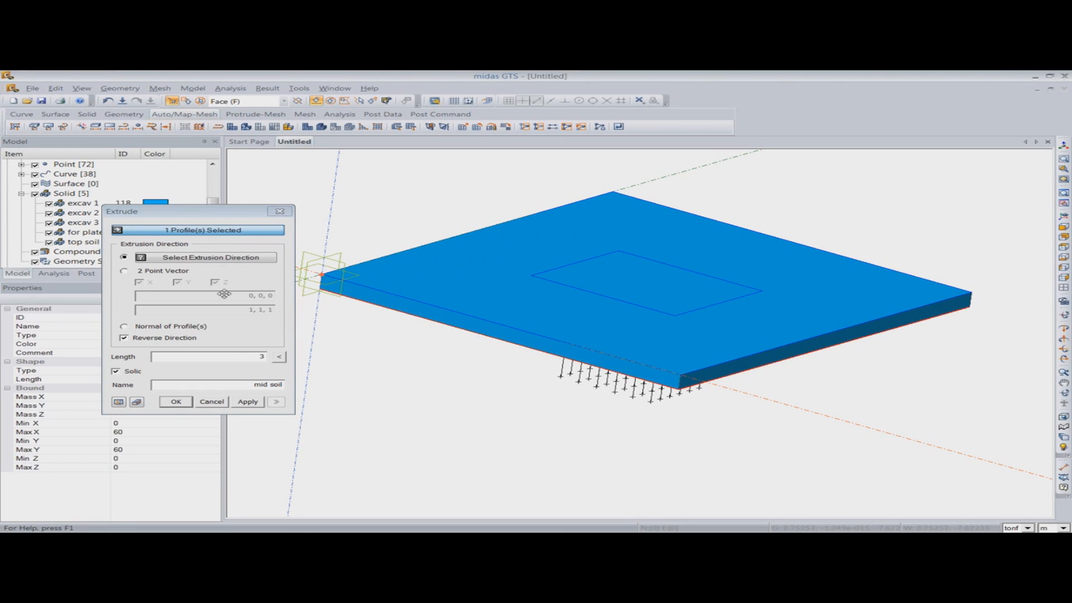
{"action": "left_click", "coordinate": [222, 261]}
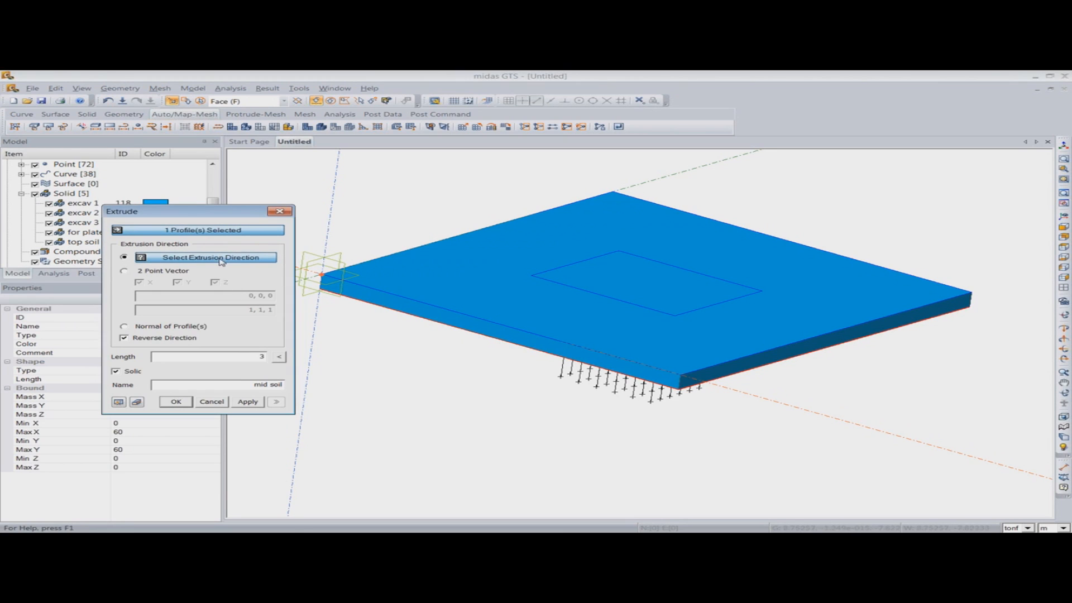
{"action": "left_click", "coordinate": [313, 337]}
{"action": "double_click", "coordinate": [263, 357]}
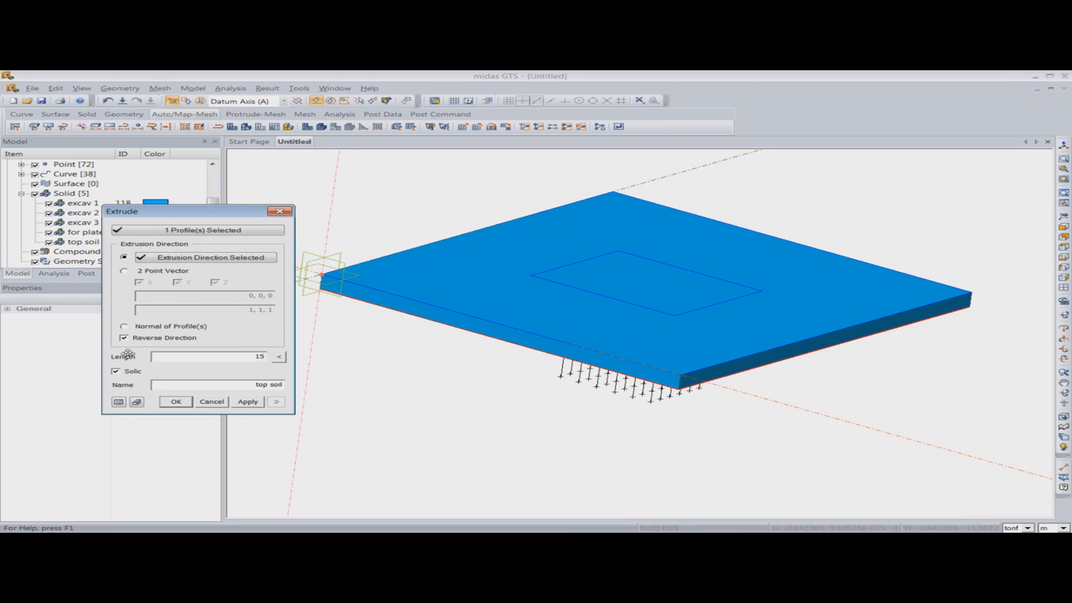
{"action": "left_click_drag", "start_coordinate": [268, 393], "coordinate": [284, 393]}
{"action": "type", "text": "mld soil"}
{"action": "left_click", "coordinate": [120, 403]}
{"action": "left_click", "coordinate": [231, 401]}
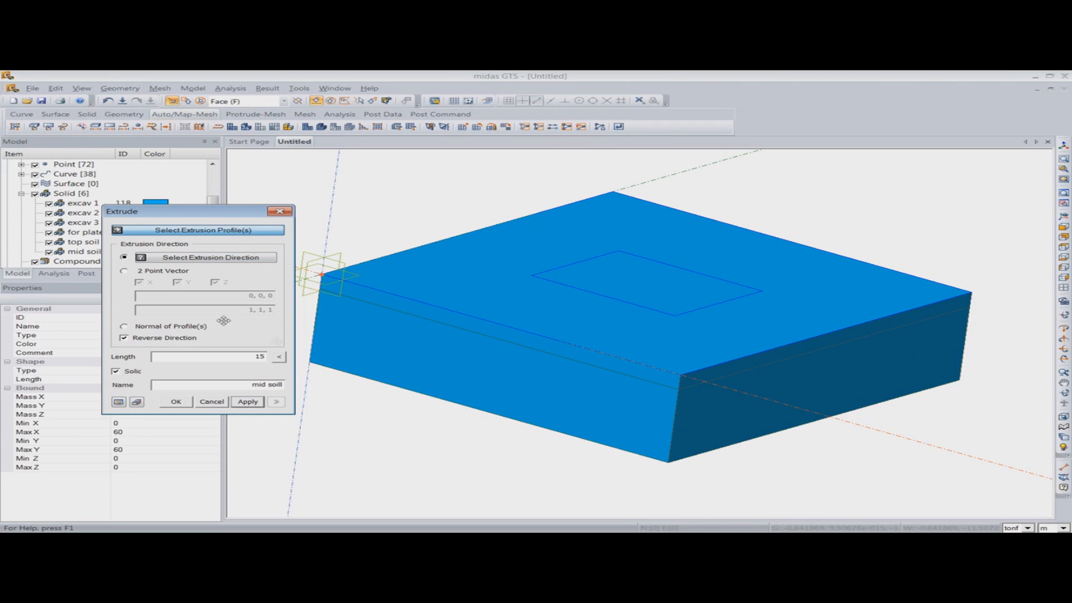
Step: Extrude the middle soil layer's bottom face by 20 in reverse along the vertical datum axis as "bot soil" and close the extrusion
{"action": "left_click", "coordinate": [453, 406]}
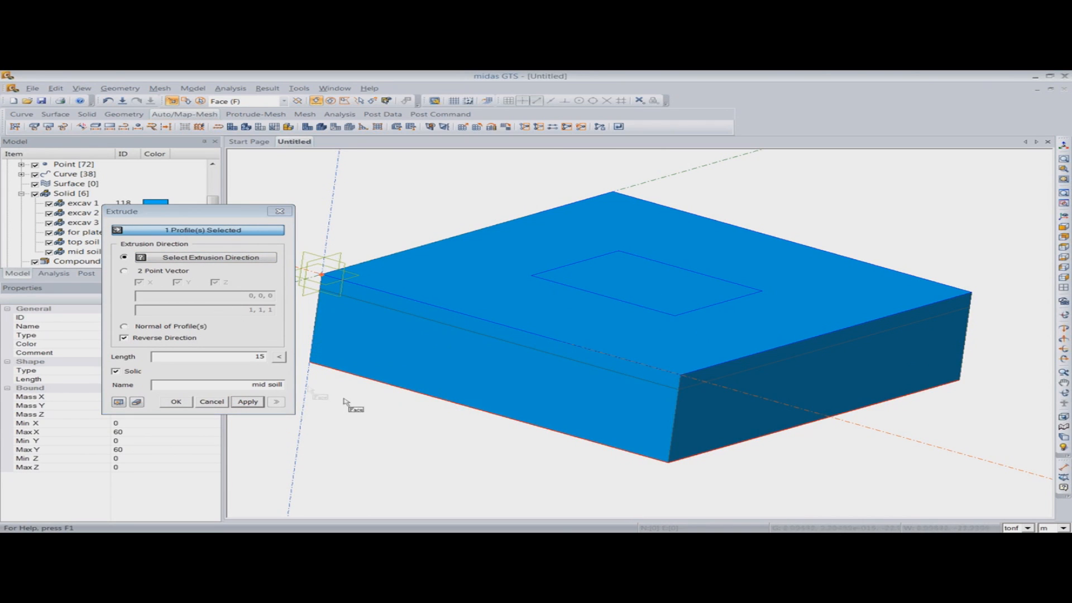
{"action": "left_click", "coordinate": [307, 387]}
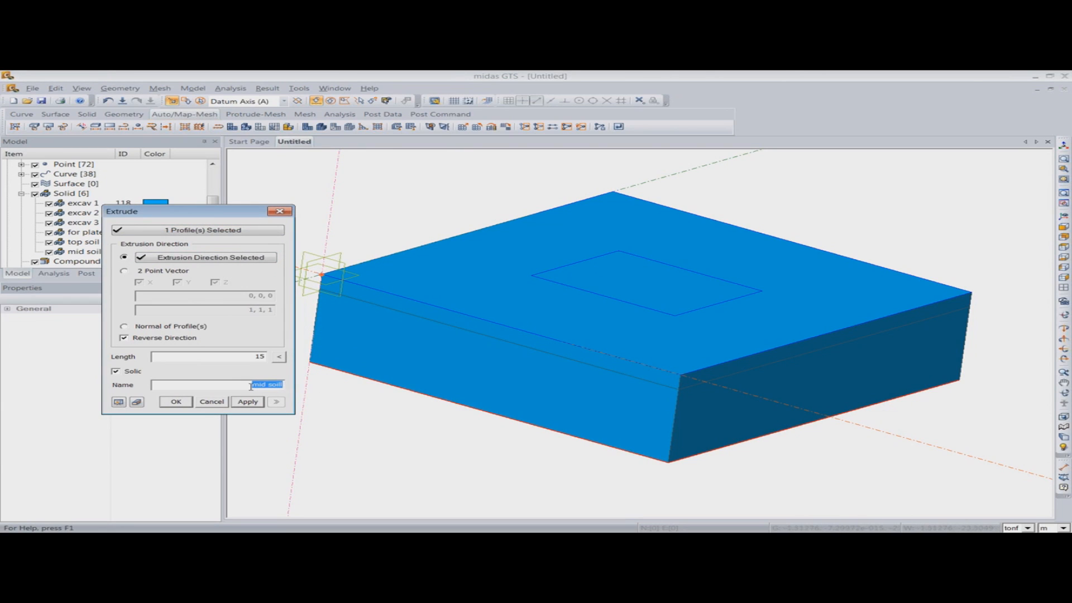
{"action": "type", "text": "bot soi"}
{"action": "left_click", "coordinate": [240, 359]}
{"action": "type", "text": "20"}
{"action": "left_click", "coordinate": [119, 402]}
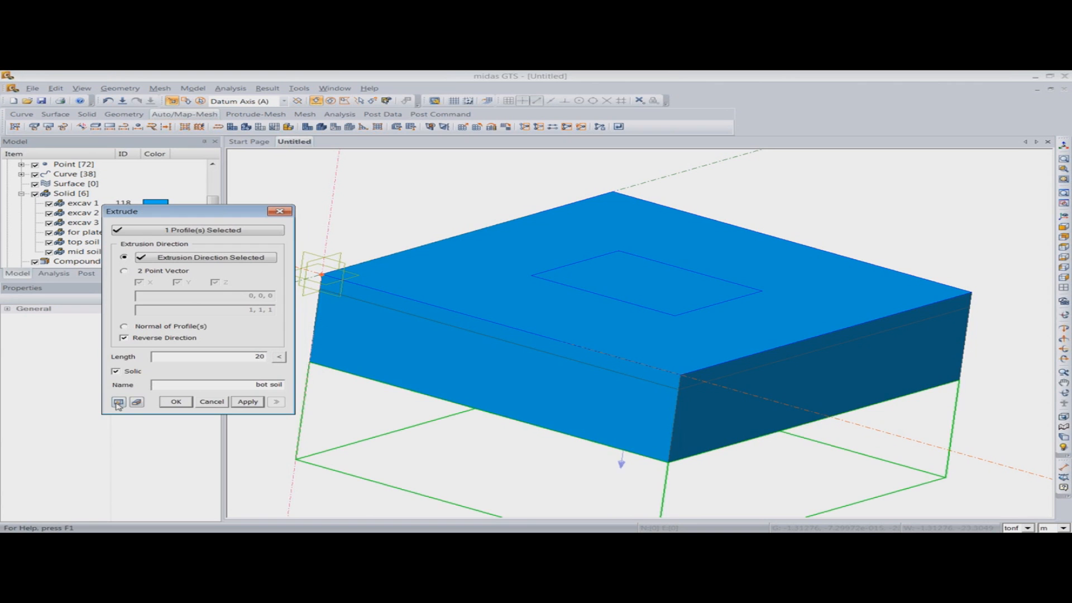
{"action": "left_click", "coordinate": [176, 402]}
{"action": "mouse_move", "coordinate": [421, 376]}
{"action": "middle_mouse_down"}
{"action": "mouse_move", "coordinate": [490, 349]}
{"action": "mouse_move", "coordinate": [459, 369]}
{"action": "mouse_move", "coordinate": [504, 412]}
{"action": "mouse_move", "coordinate": [356, 230]}
{"action": "middle_mouse_up"}
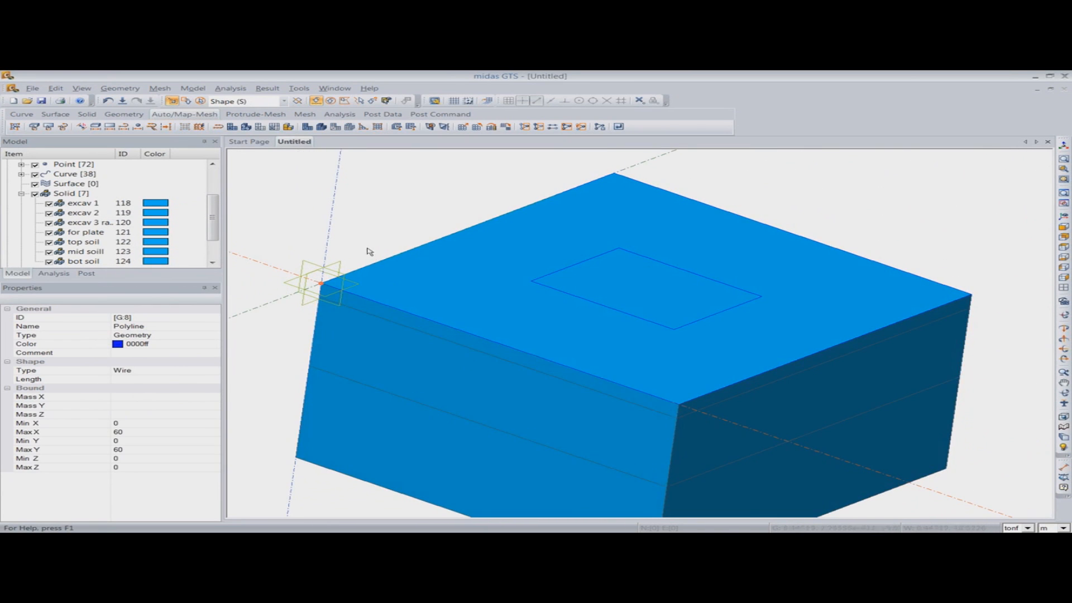
Step: Select all shapes and change their shape colour using the Random Color type
{"action": "key", "text": "ctrl+a"}
{"action": "left_click", "coordinate": [134, 88]}
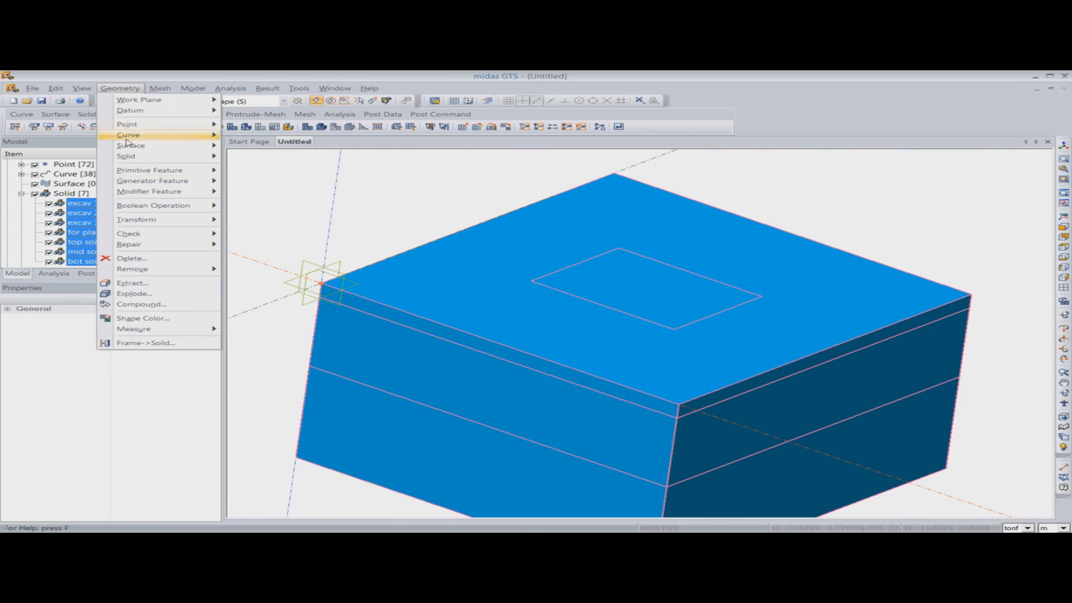
{"action": "left_click", "coordinate": [154, 319]}
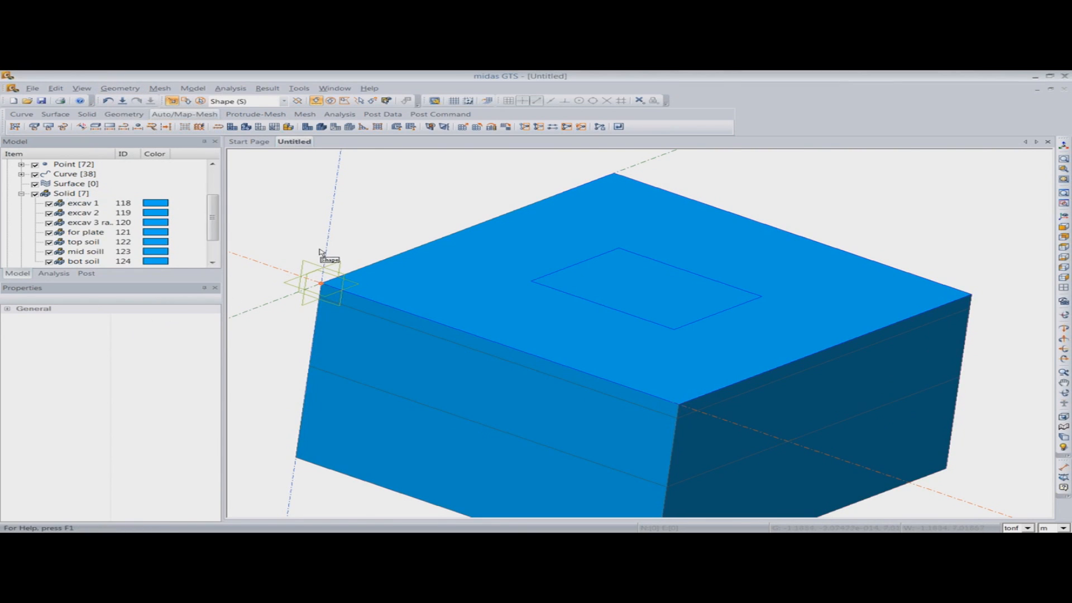
{"action": "key", "text": "ctrl+a"}
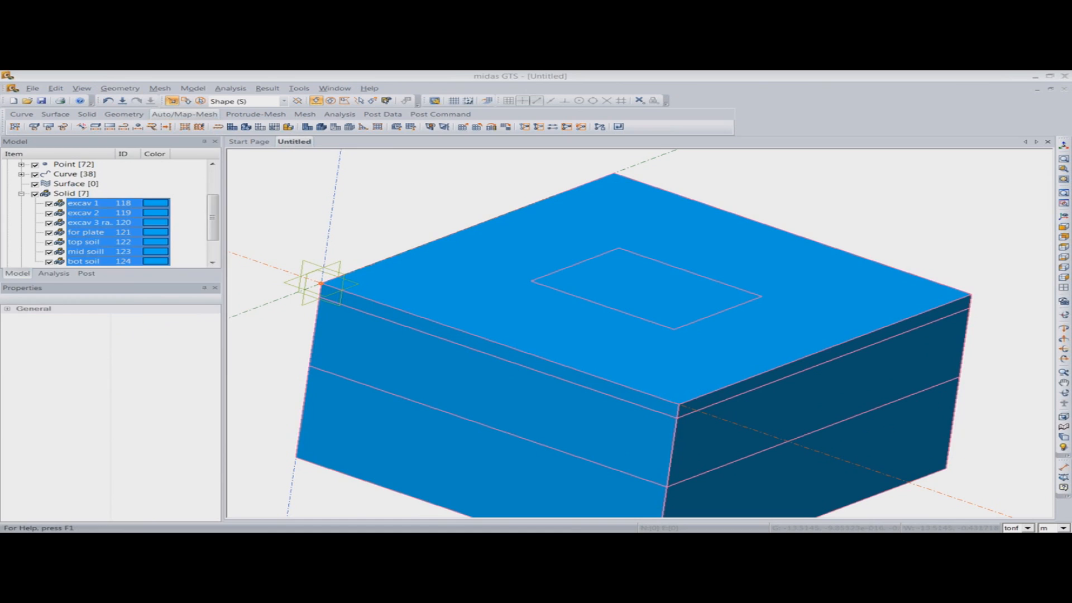
{"action": "left_click", "coordinate": [113, 216]}
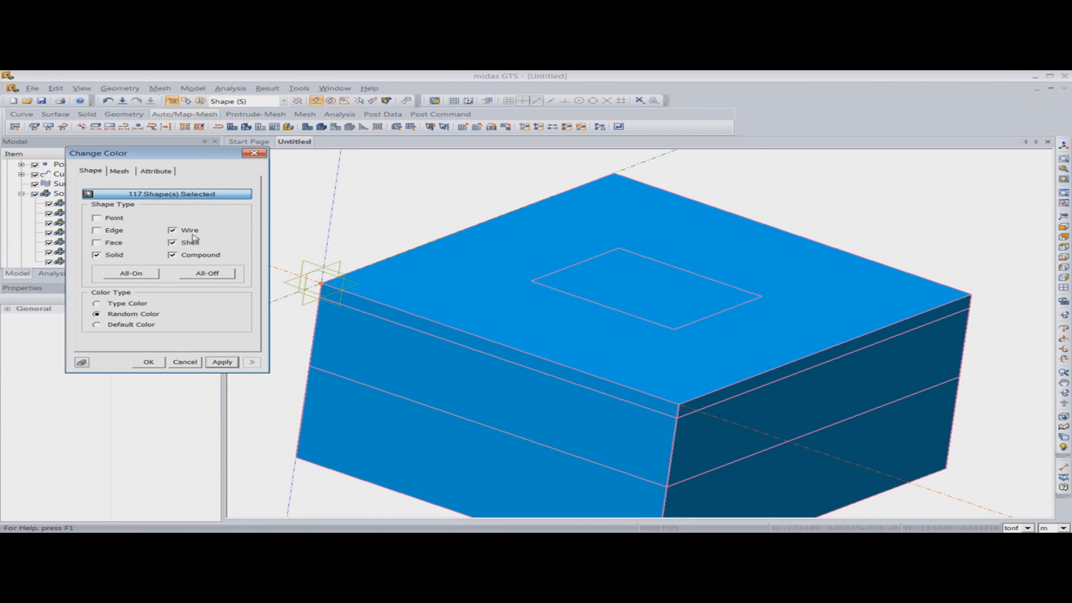
{"action": "left_click", "coordinate": [149, 362]}
{"action": "middle_click_drag", "start_coordinate": [531, 239], "coordinate": [420, 212]}
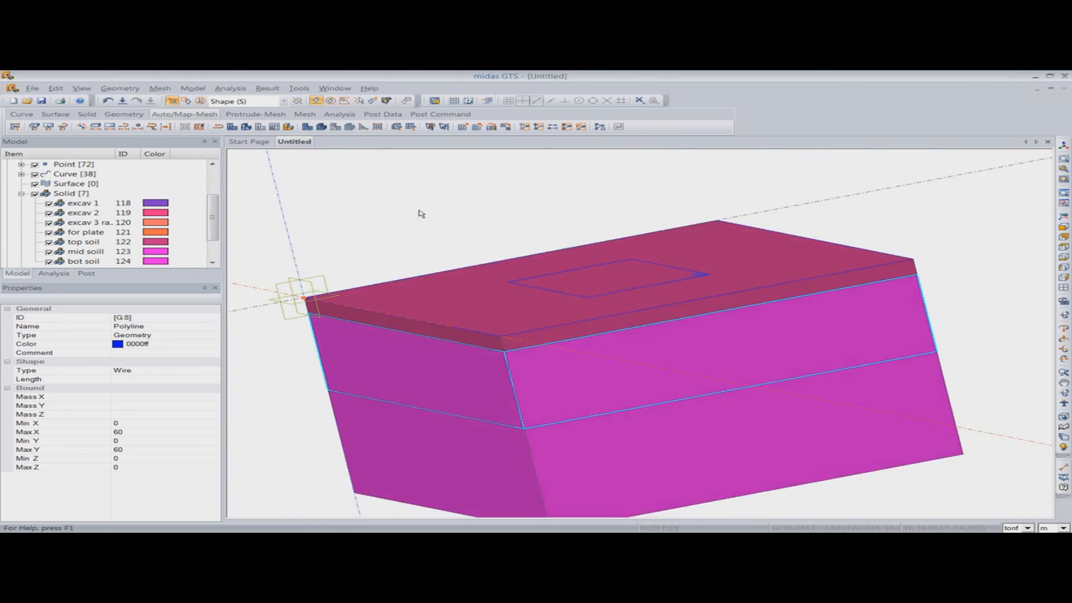
Step: Select all shapes and set their transparency level to 9
{"action": "key", "text": "ctrl+a"}
{"action": "right_click", "coordinate": [483, 291]}
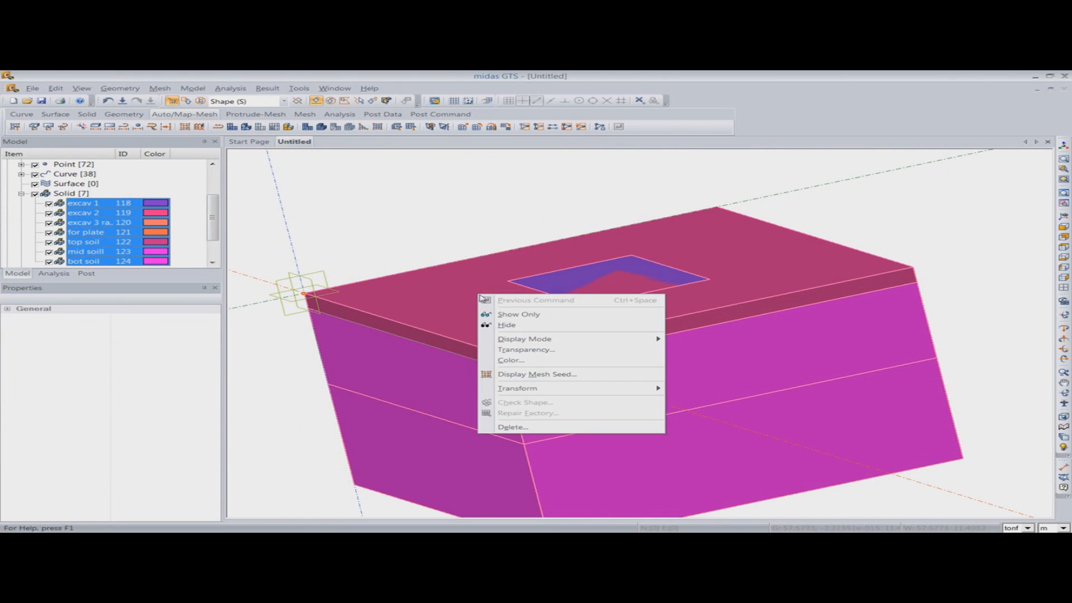
{"action": "left_click", "coordinate": [510, 349]}
{"action": "left_click", "coordinate": [538, 298]}
{"action": "left_click", "coordinate": [556, 300]}
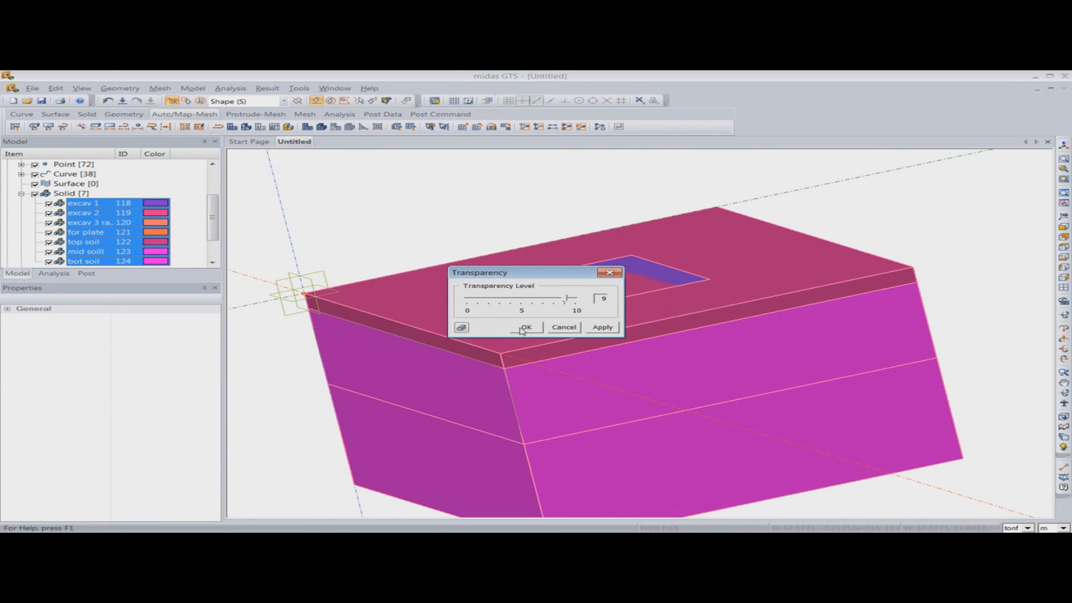
{"action": "left_click", "coordinate": [523, 328]}
{"action": "middle_click_drag", "start_coordinate": [558, 346], "coordinate": [646, 360]}
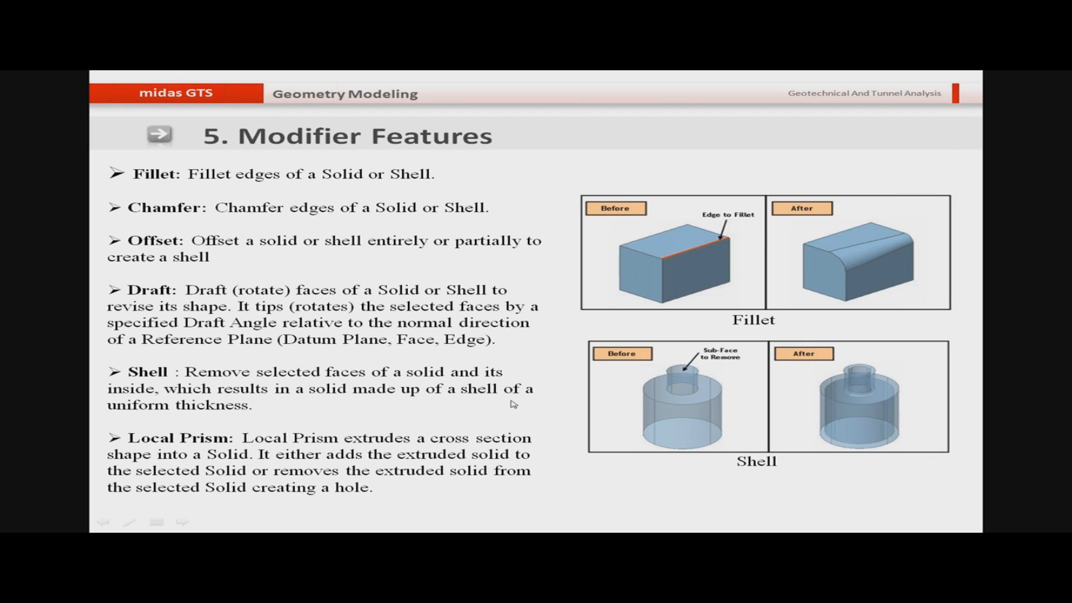
{"action": "left_click", "coordinate": [474, 360]}
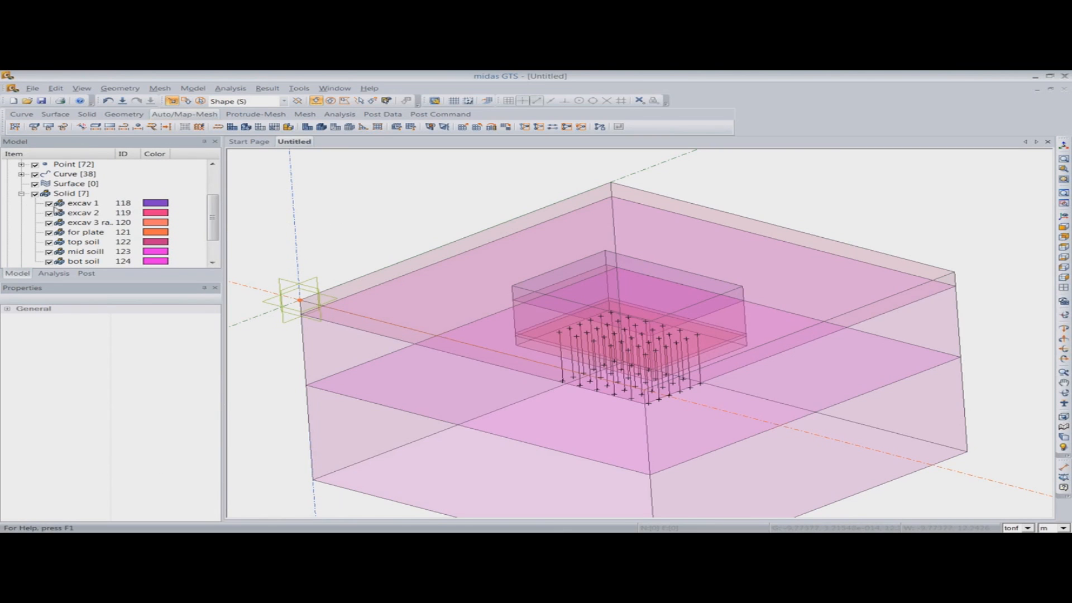
Step: Hide all the solids and show only "top soil" and "excav 1" to examine where they overlap
{"action": "left_click", "coordinate": [49, 204]}
{"action": "left_click", "coordinate": [49, 213]}
{"action": "left_click", "coordinate": [49, 223]}
{"action": "left_click", "coordinate": [49, 233]}
{"action": "left_click", "coordinate": [49, 242]}
{"action": "left_click", "coordinate": [49, 251]}
{"action": "left_click", "coordinate": [49, 261]}
{"action": "left_click", "coordinate": [49, 242]}
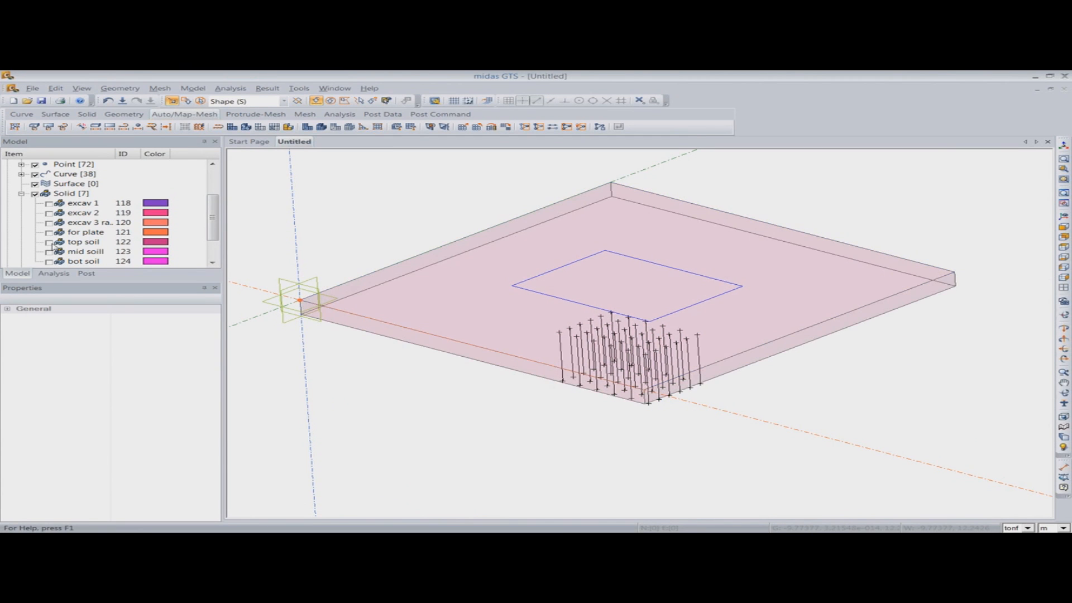
{"action": "middle_click_drag", "start_coordinate": [498, 311], "coordinate": [470, 258]}
{"action": "left_click", "coordinate": [49, 203]}
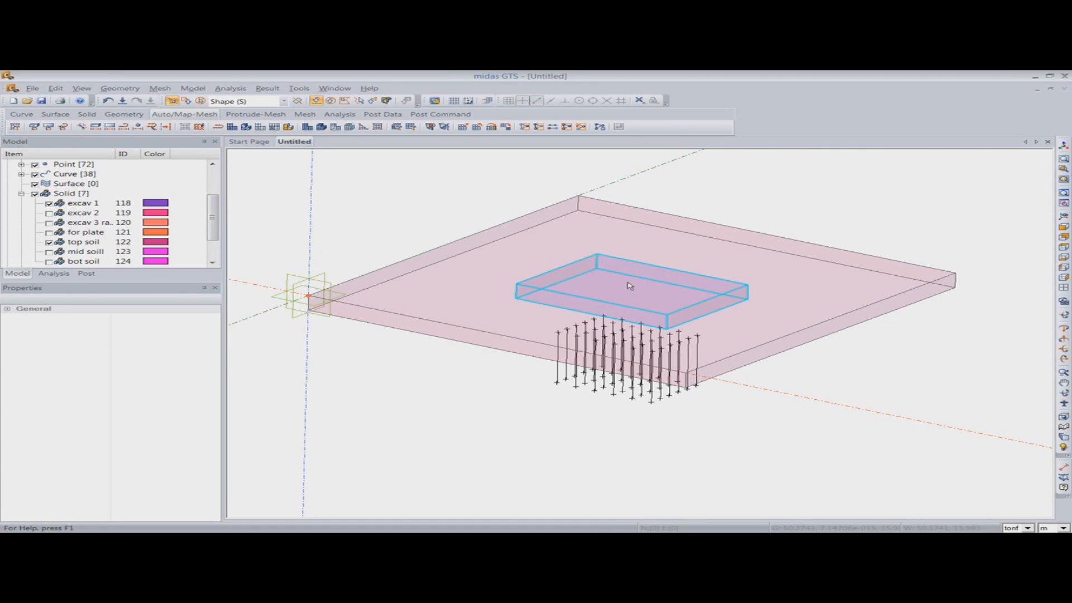
Step: Turn the display of all solids back on and view the model from the front
{"action": "left_click", "coordinate": [35, 194]}
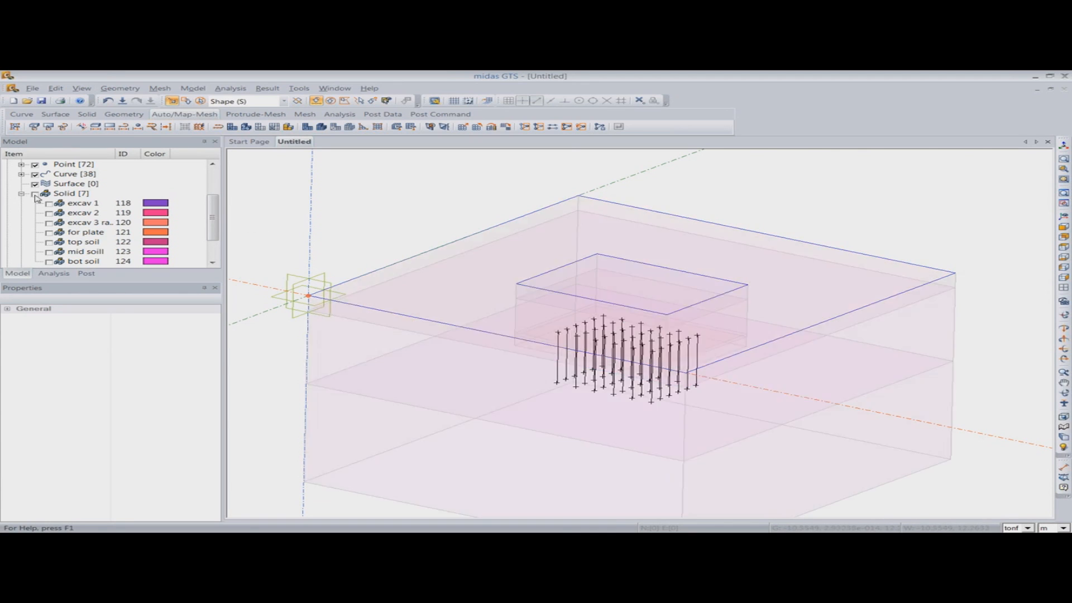
{"action": "left_click", "coordinate": [35, 194]}
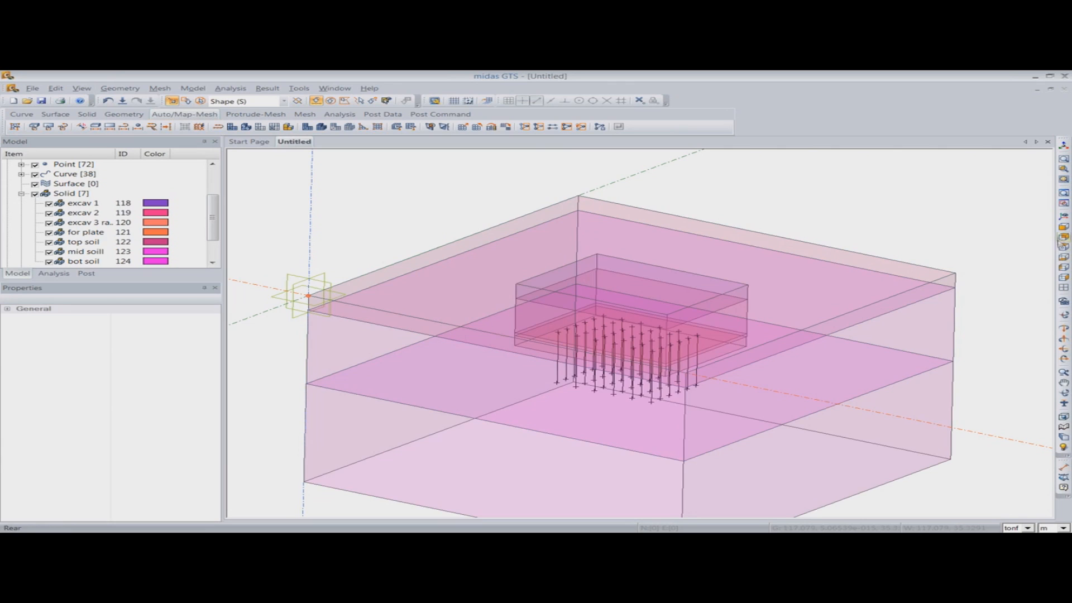
{"action": "left_click", "coordinate": [1063, 239]}
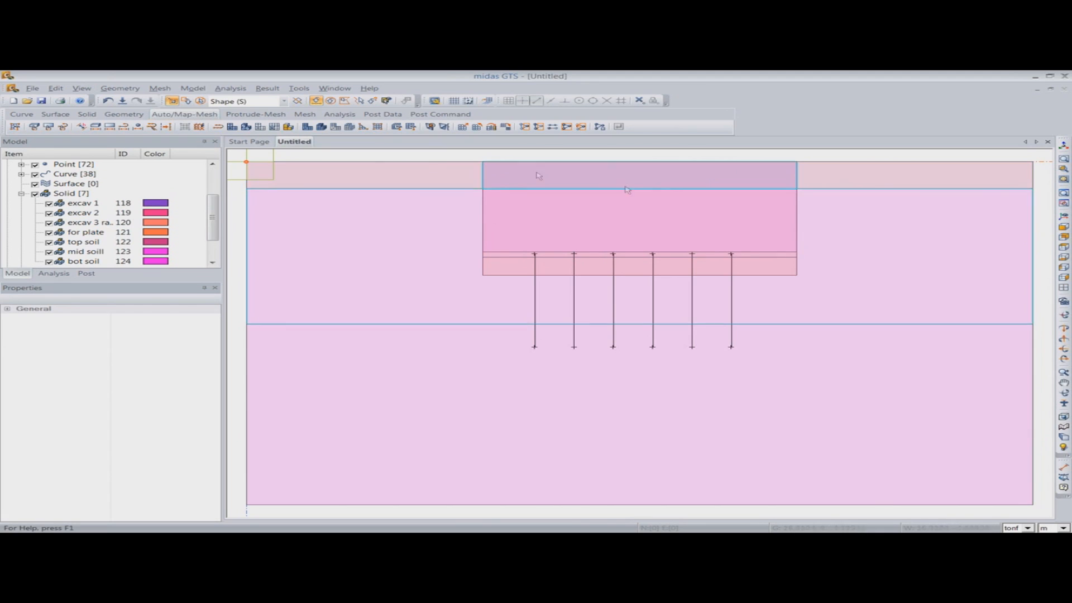
Step: Boolean-cut "excav 1" from the "top soil" solid with Delete Tool Object(s) turned off
{"action": "left_click", "coordinate": [120, 88]}
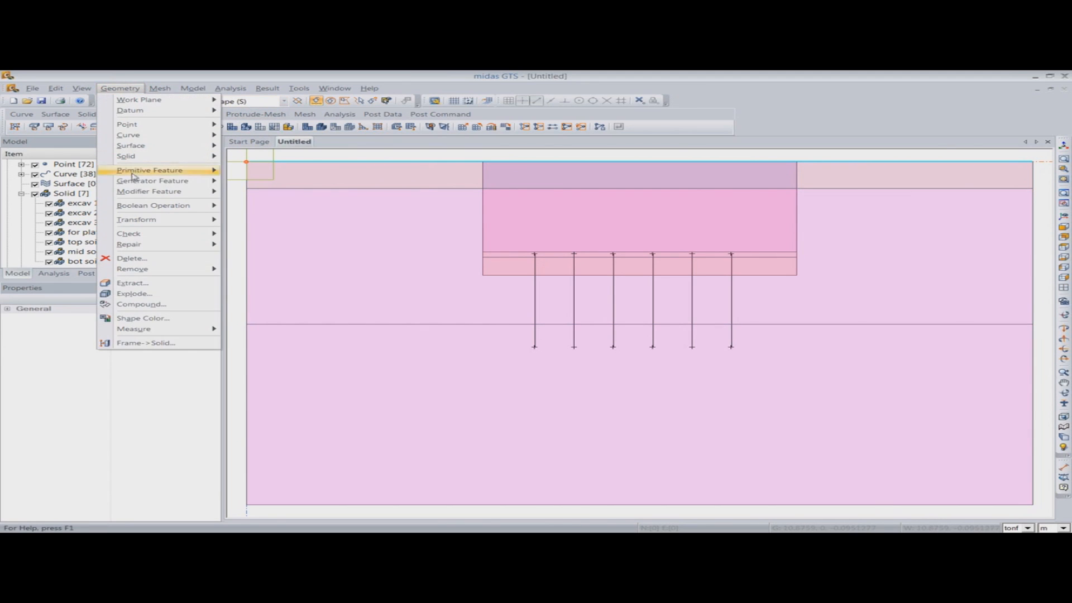
{"action": "mouse_move", "coordinate": [134, 182]}
{"action": "mouse_move", "coordinate": [137, 207]}
{"action": "left_click", "coordinate": [247, 211]}
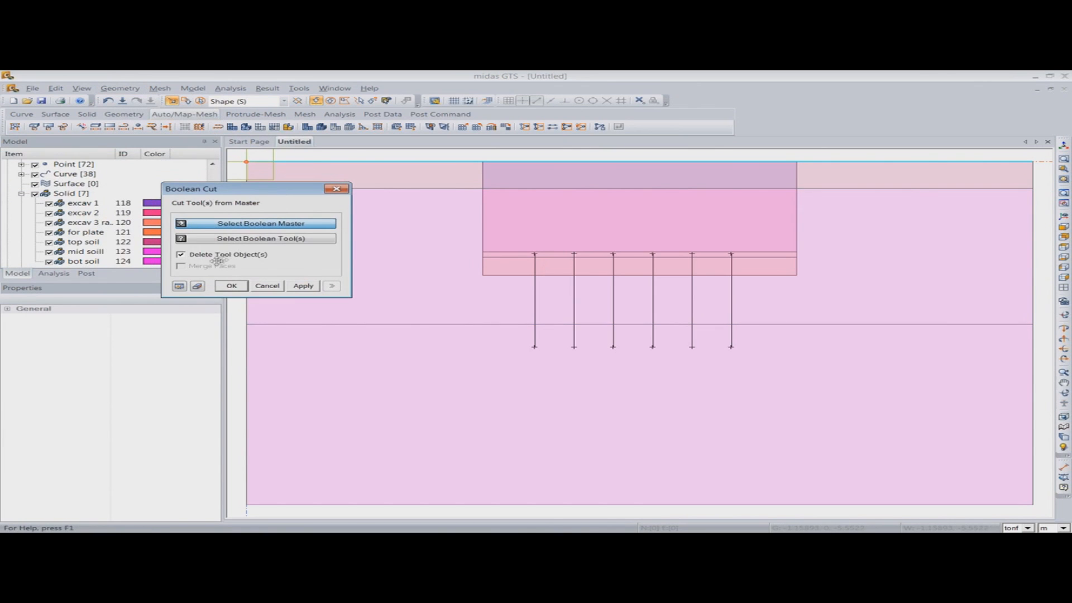
{"action": "left_click", "coordinate": [373, 175]}
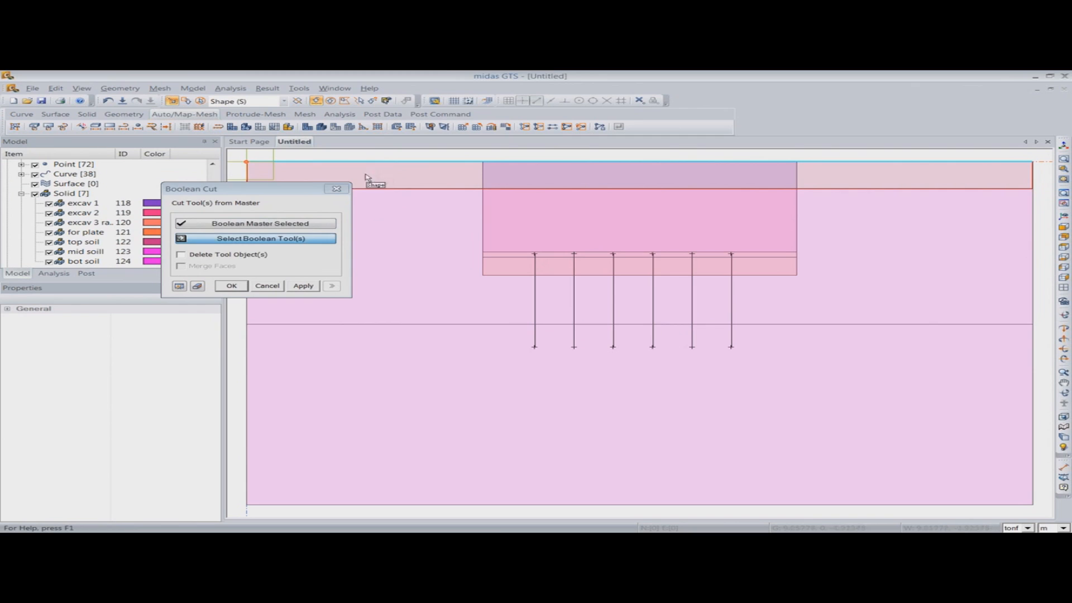
{"action": "left_click_drag", "start_coordinate": [287, 188], "coordinate": [287, 215]}
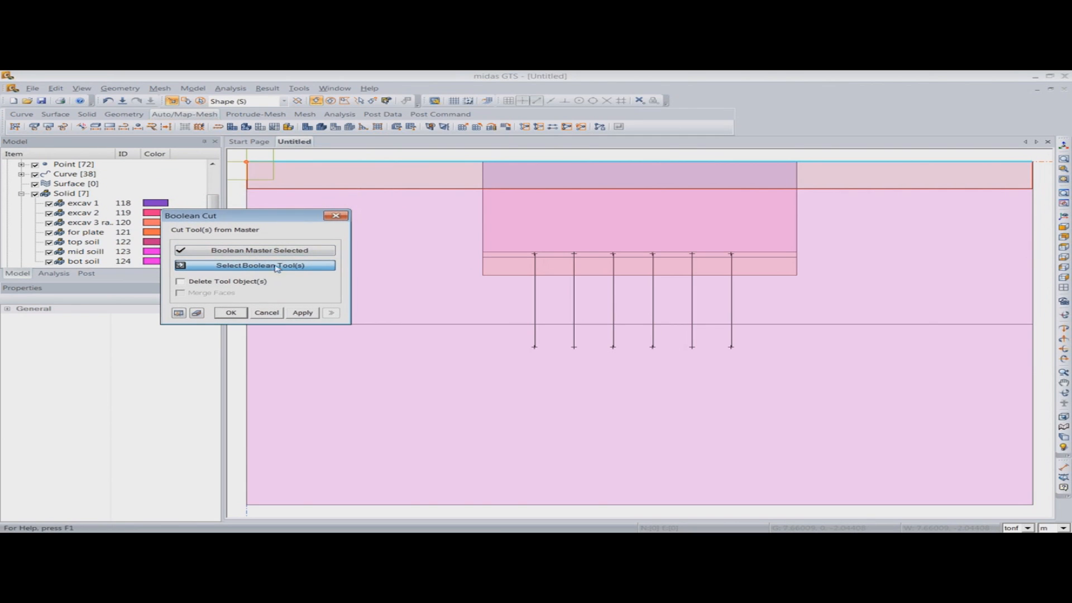
{"action": "left_click", "coordinate": [590, 184]}
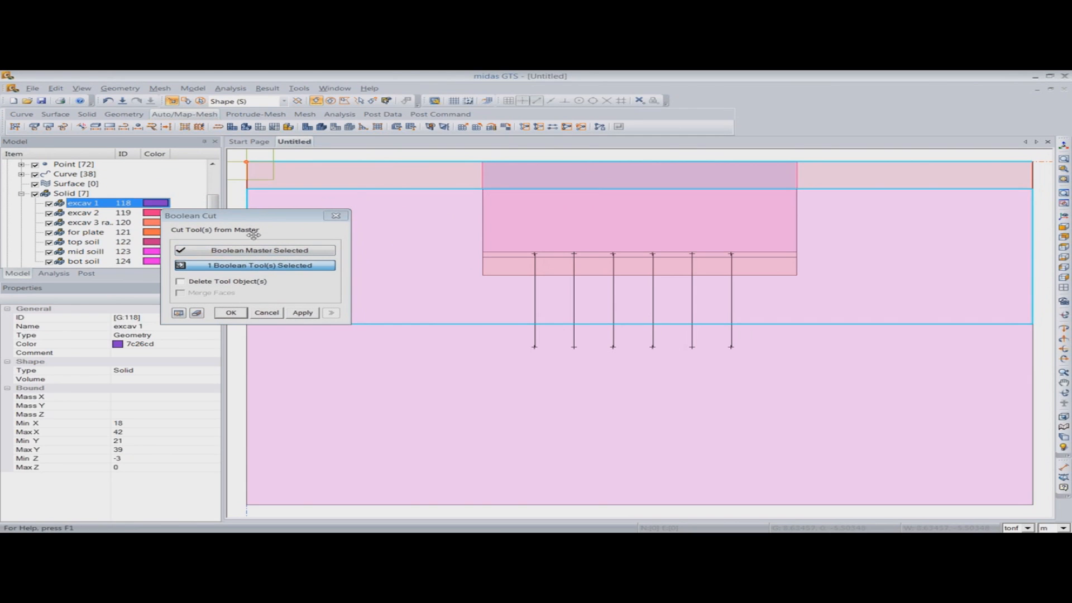
{"action": "left_click", "coordinate": [302, 313]}
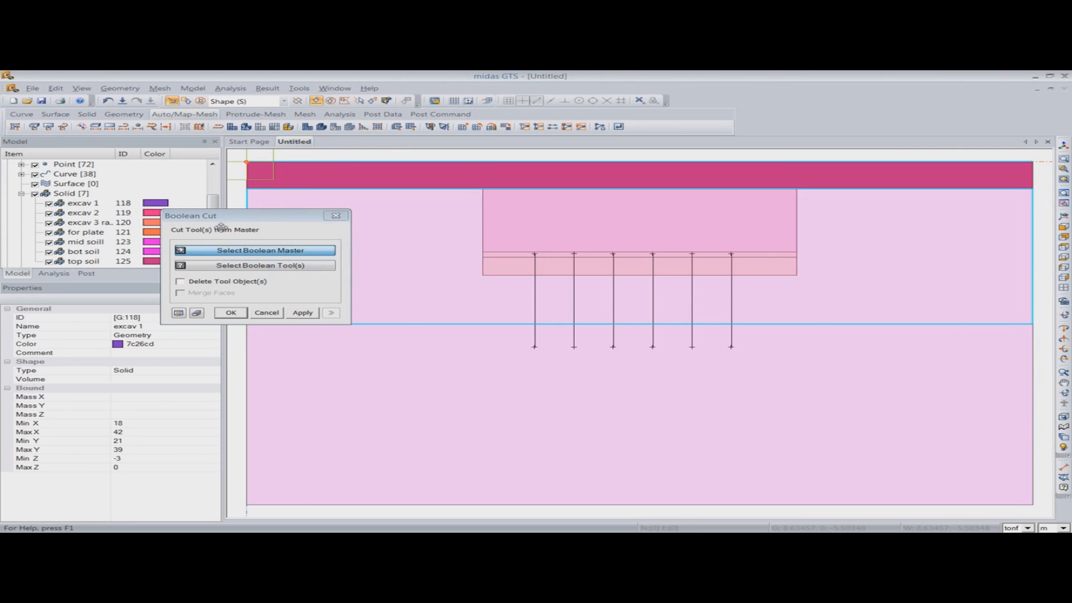
Step: Boolean-cut "excav 2", the excav 3 solid and "for plate" from "mid soill", keeping the tool solids
{"action": "left_click_drag", "start_coordinate": [230, 215], "coordinate": [322, 218]}
{"action": "left_click", "coordinate": [428, 229]}
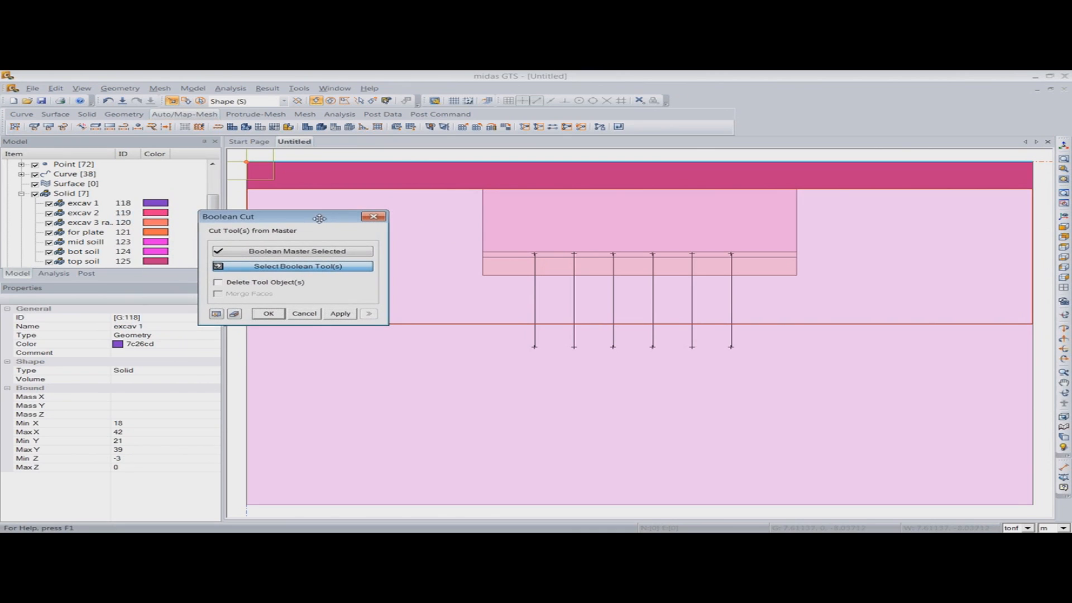
{"action": "left_click", "coordinate": [93, 215]}
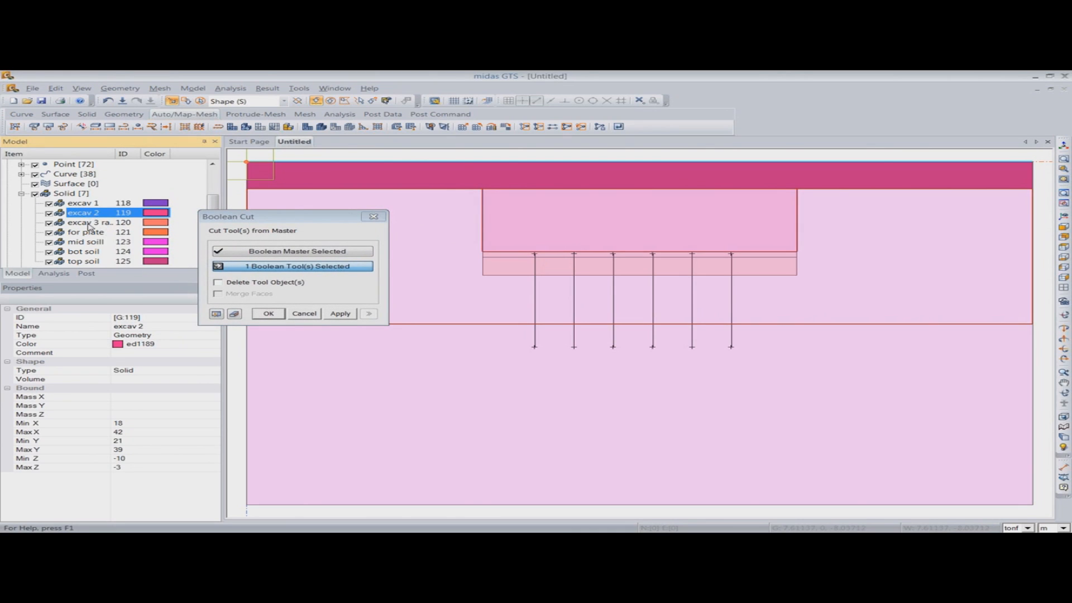
{"action": "left_click", "coordinate": [90, 223], "text": "ctrl"}
{"action": "left_click", "coordinate": [90, 233]}
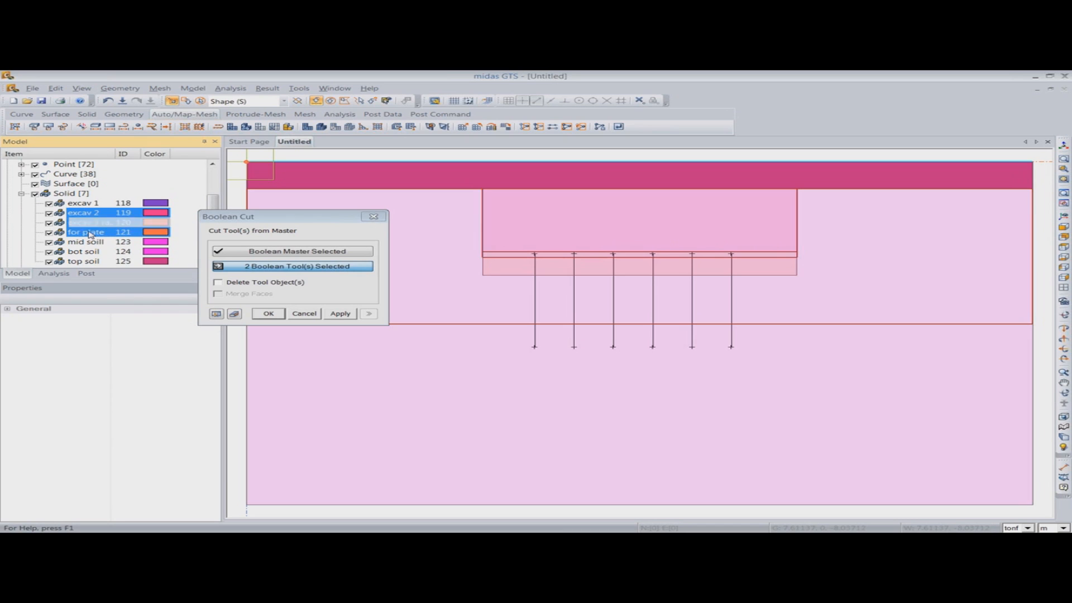
{"action": "left_click_drag", "start_coordinate": [317, 225], "coordinate": [266, 209]}
{"action": "left_click", "coordinate": [217, 298]}
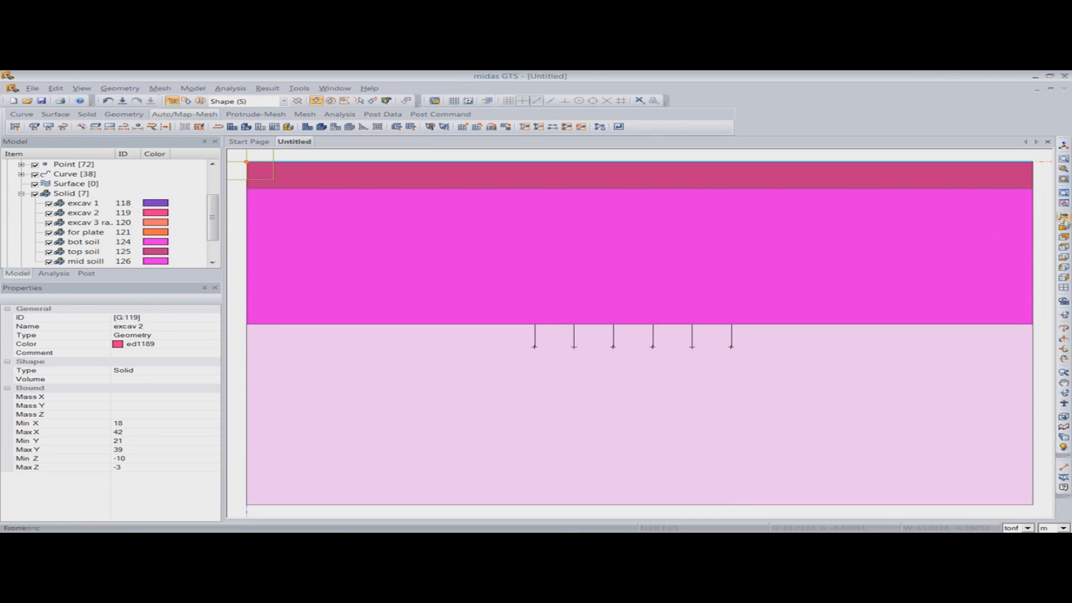
Step: View the model isometrically, select all shapes and increase their transparency
{"action": "left_click", "coordinate": [1064, 219]}
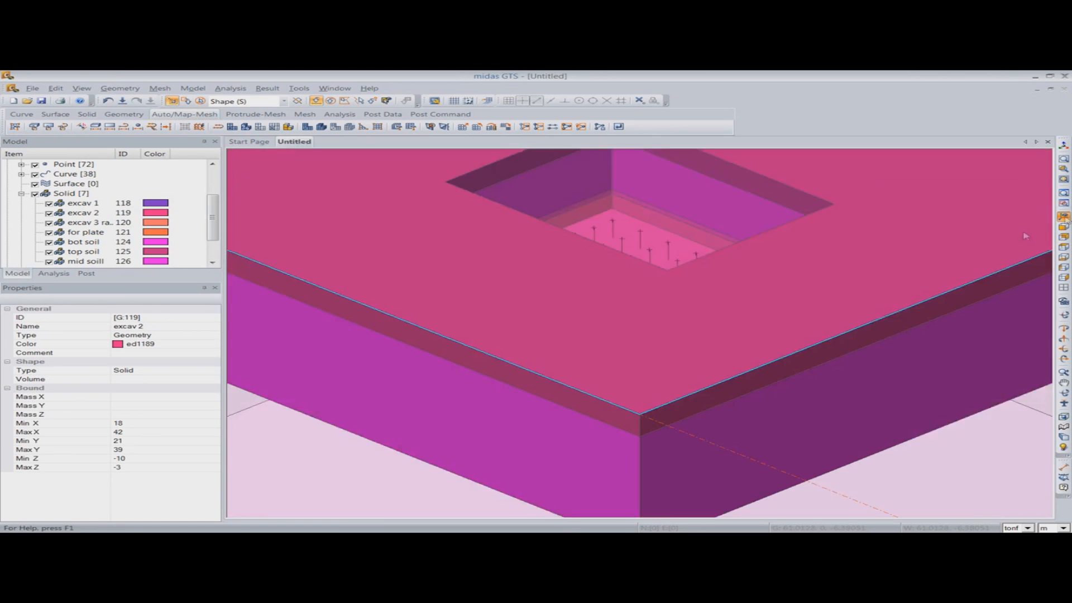
{"action": "key", "text": "ctrl+a"}
{"action": "right_click", "coordinate": [734, 279]}
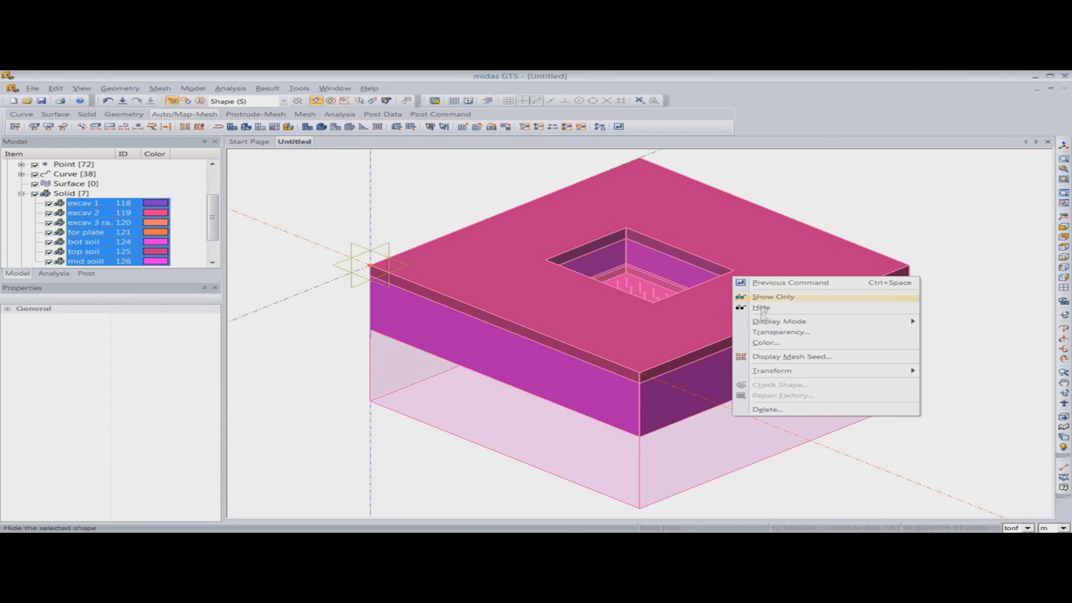
{"action": "mouse_move", "coordinate": [761, 322]}
{"action": "left_click", "coordinate": [780, 331]}
{"action": "left_click_drag", "start_coordinate": [523, 299], "coordinate": [566, 300]}
{"action": "left_click", "coordinate": [527, 327]}
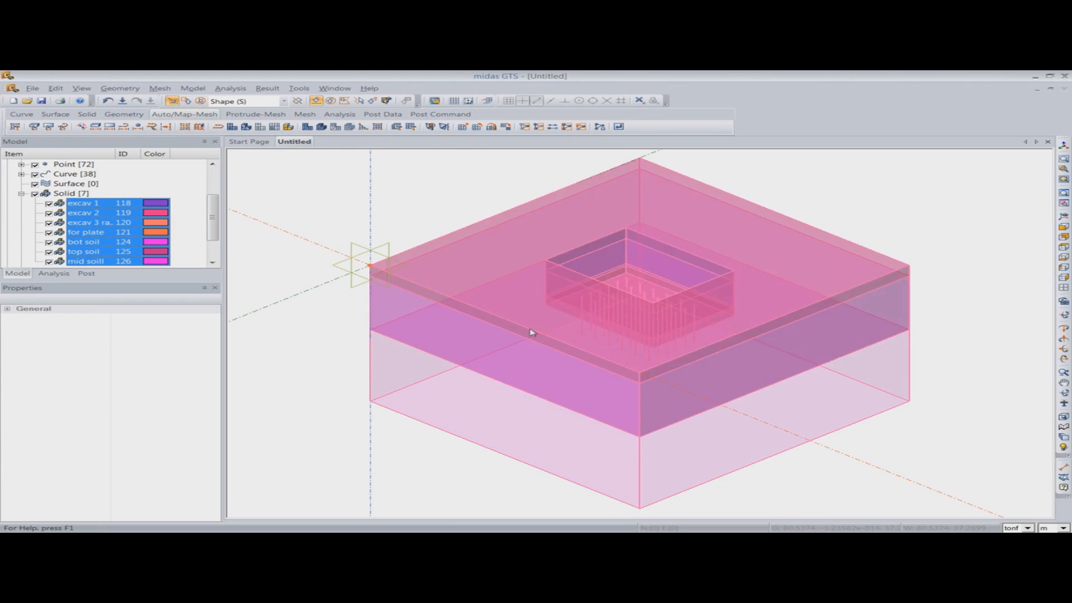
Step: Hide all solids, show only "top soil" to examine its excavation opening, and turn all solids back on
{"action": "left_click", "coordinate": [36, 194]}
{"action": "left_click", "coordinate": [49, 203]}
{"action": "left_click", "coordinate": [48, 203]}
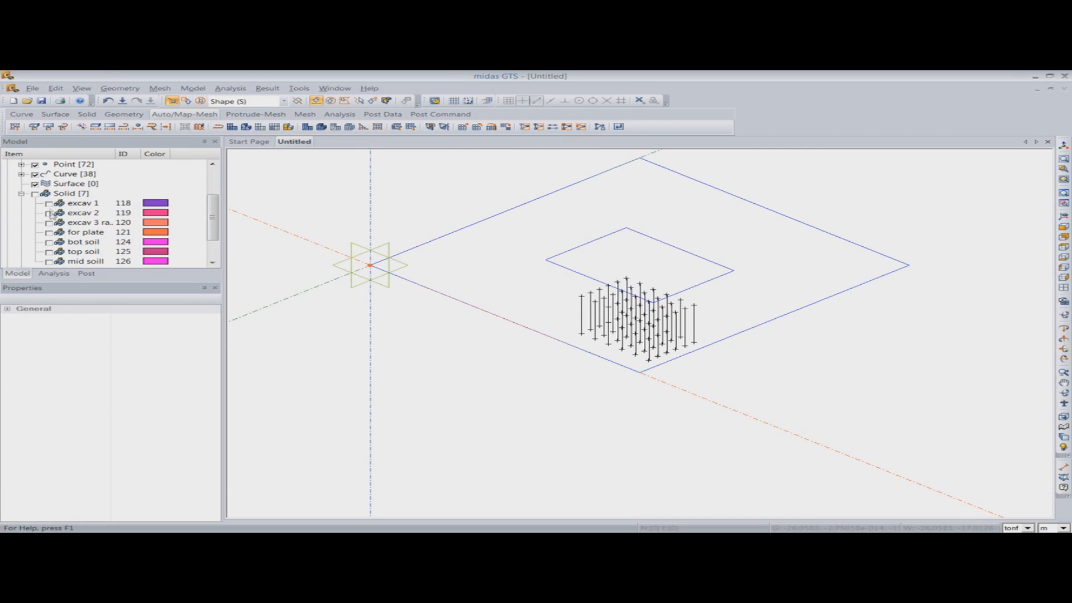
{"action": "left_click", "coordinate": [49, 252]}
{"action": "middle_click_drag", "start_coordinate": [608, 271], "coordinate": [638, 276]}
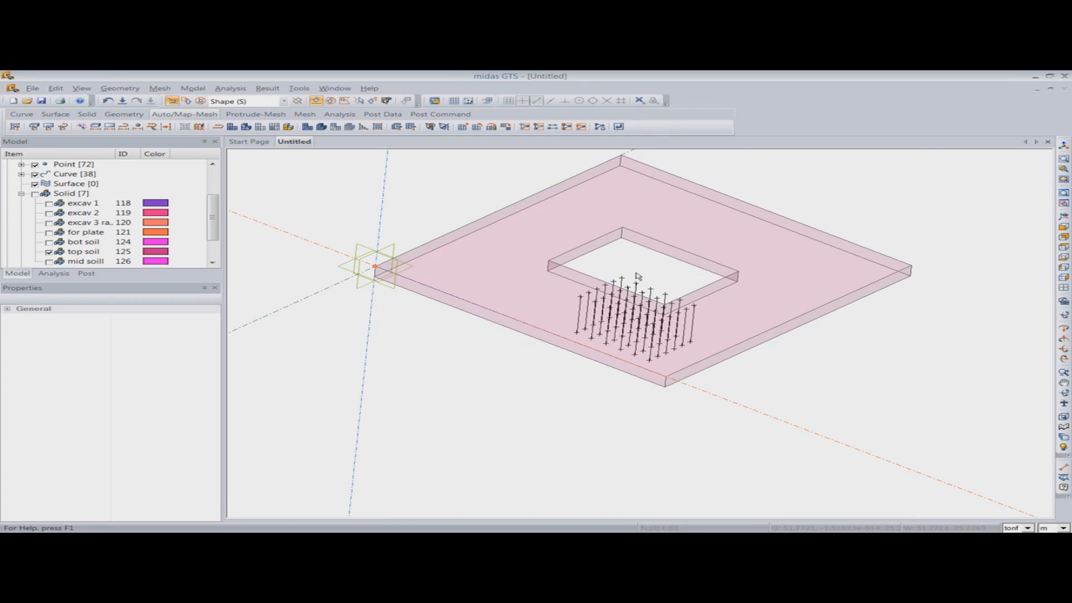
{"action": "left_click", "coordinate": [35, 194]}
{"action": "left_click", "coordinate": [35, 194]}
{"action": "left_click", "coordinate": [35, 194]}
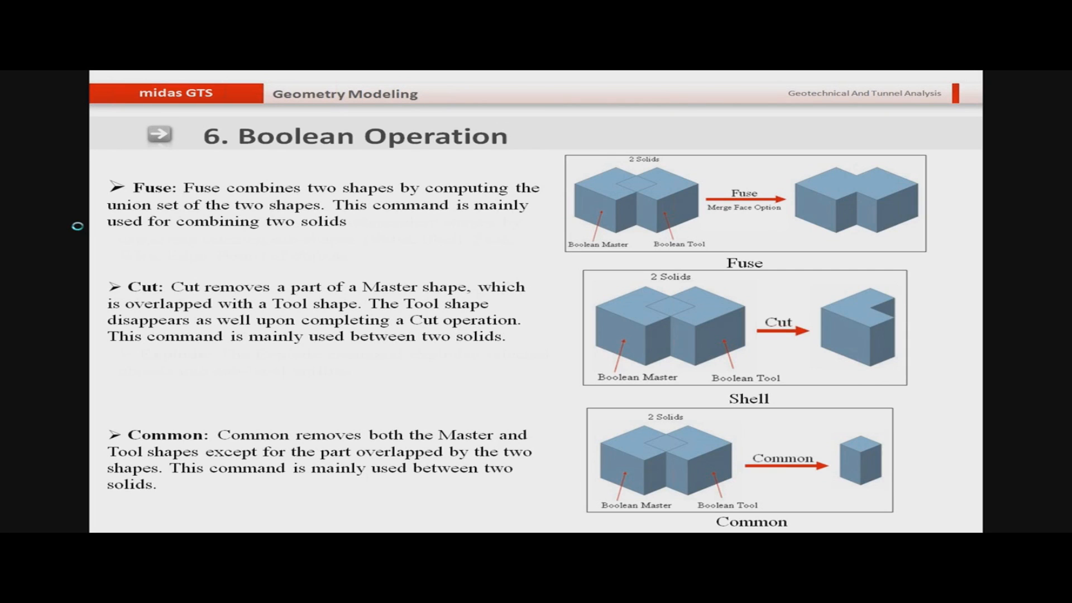
{"action": "left_click", "coordinate": [76, 226]}
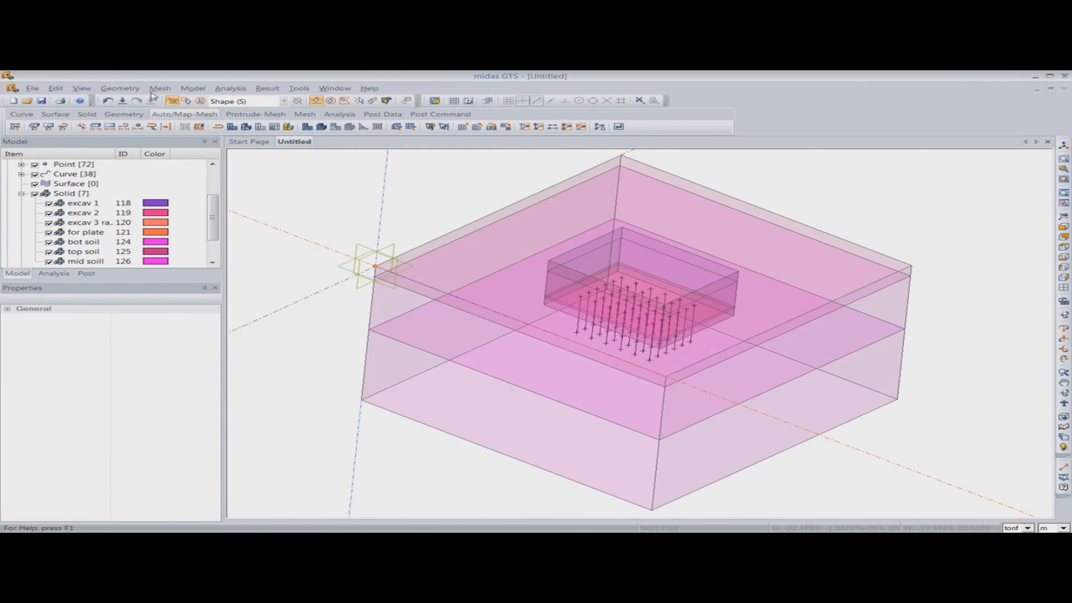
Step: Check the visible shapes for duplicate edges/wires and faces, including sub-faces, with a tolerance of 0.001
{"action": "left_click", "coordinate": [120, 88]}
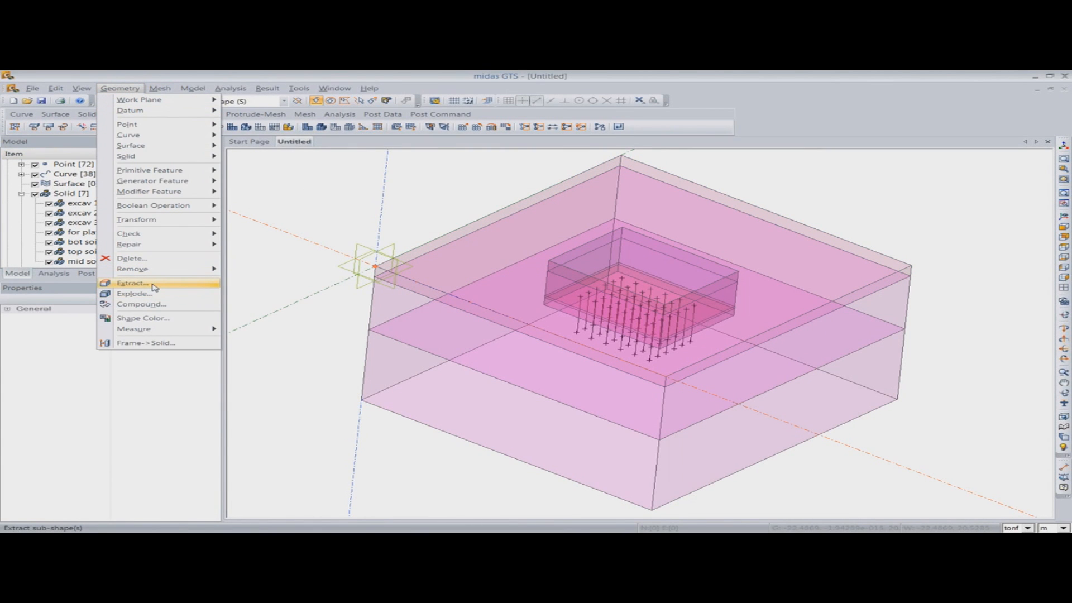
{"action": "mouse_move", "coordinate": [167, 233]}
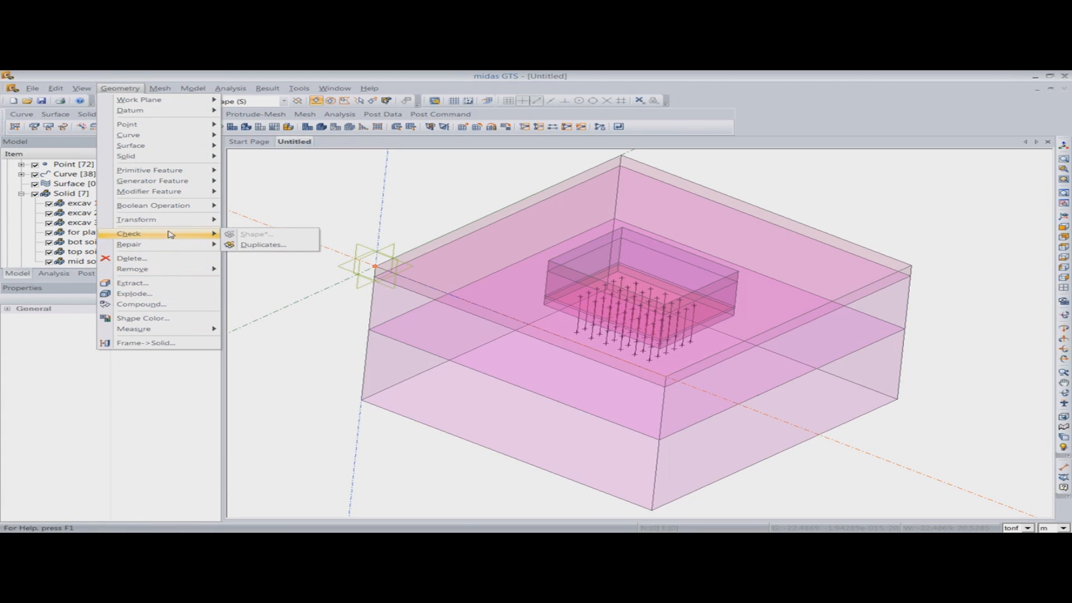
{"action": "left_click", "coordinate": [253, 247]}
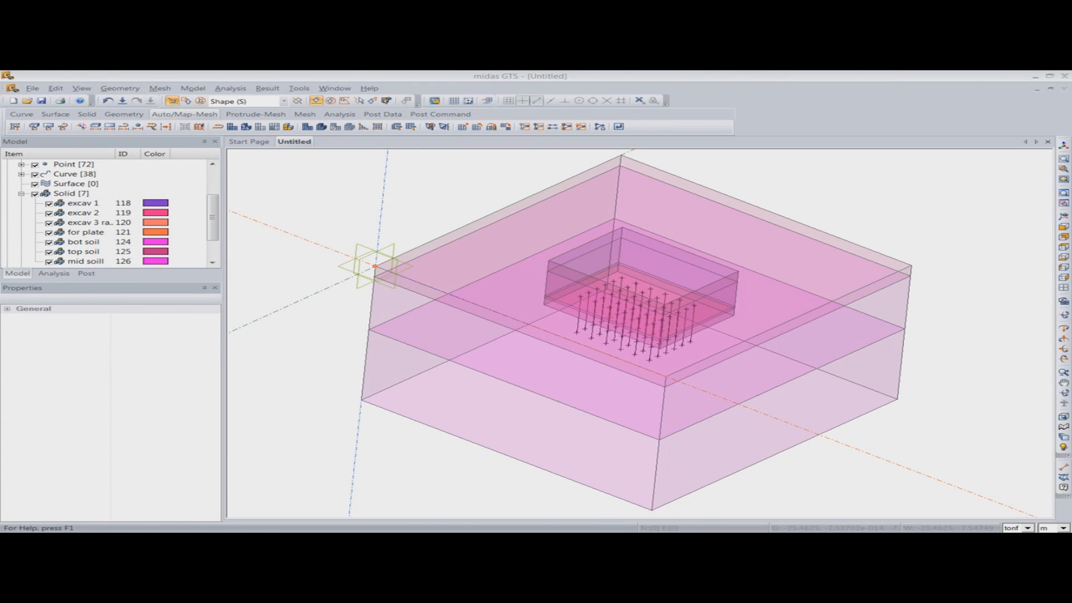
{"action": "left_click_drag", "start_coordinate": [246, 182], "coordinate": [245, 186]}
{"action": "left_click", "coordinate": [450, 204]}
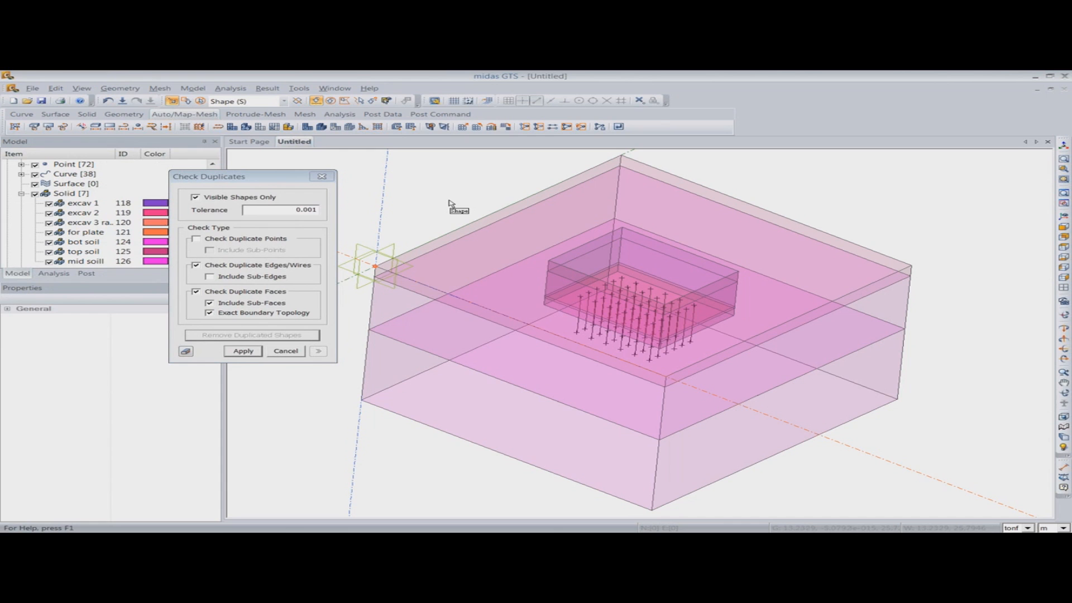
{"action": "left_click", "coordinate": [243, 351]}
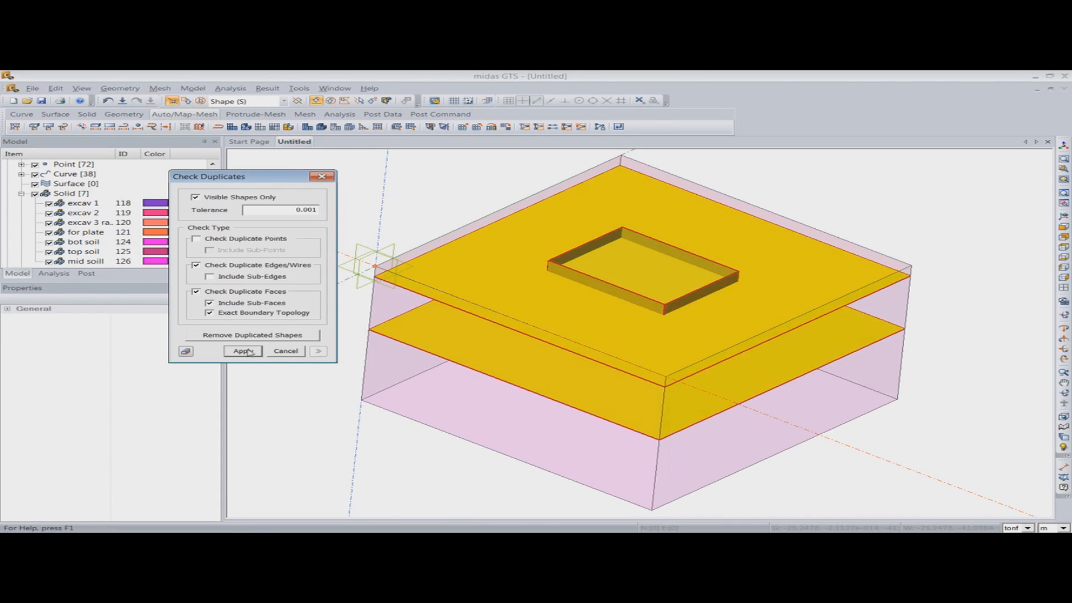
{"action": "middle_click_drag", "start_coordinate": [457, 362], "coordinate": [477, 354]}
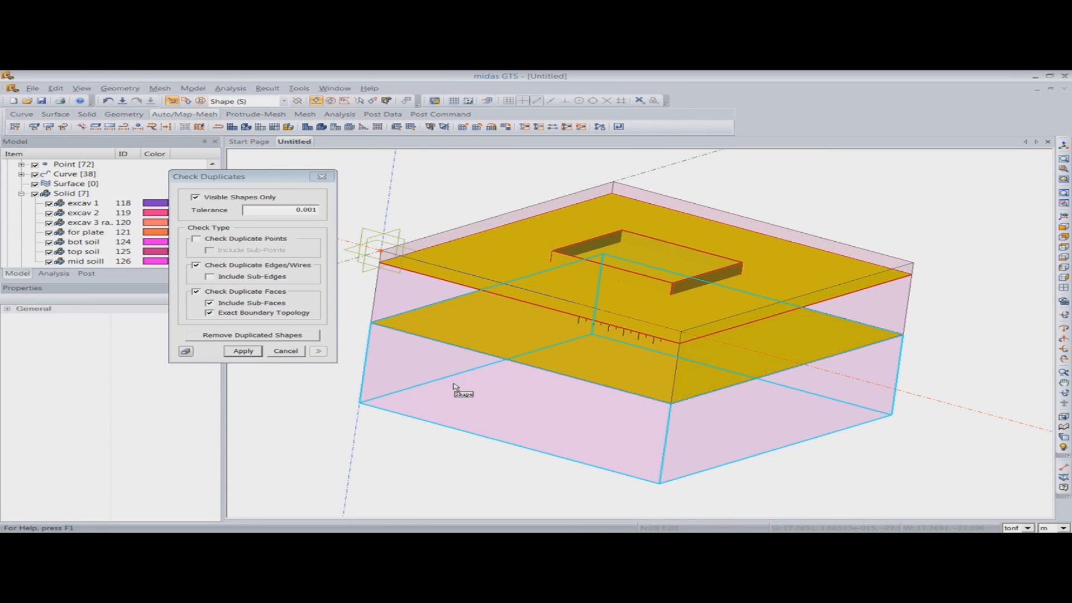
Step: Rerun the duplicates check for edges/wires only, with the face check turned off, and close the check
{"action": "left_click", "coordinate": [222, 266]}
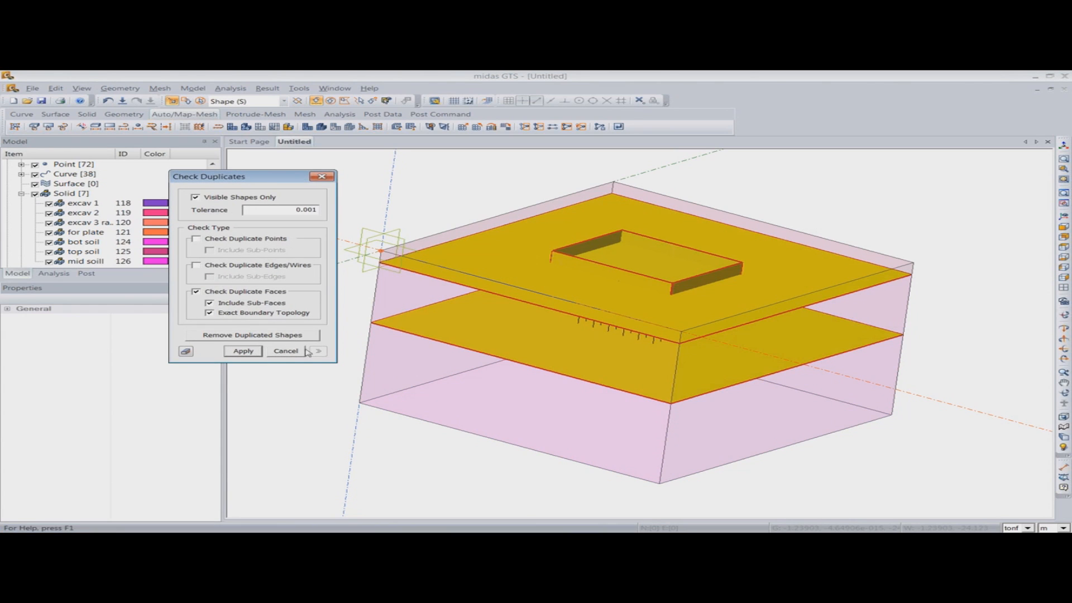
{"action": "left_click", "coordinate": [228, 292]}
{"action": "left_click", "coordinate": [228, 292]}
{"action": "left_click", "coordinate": [221, 294]}
{"action": "left_click", "coordinate": [231, 267]}
{"action": "left_click", "coordinate": [233, 351]}
{"action": "middle_click_drag", "start_coordinate": [500, 369], "coordinate": [479, 378]}
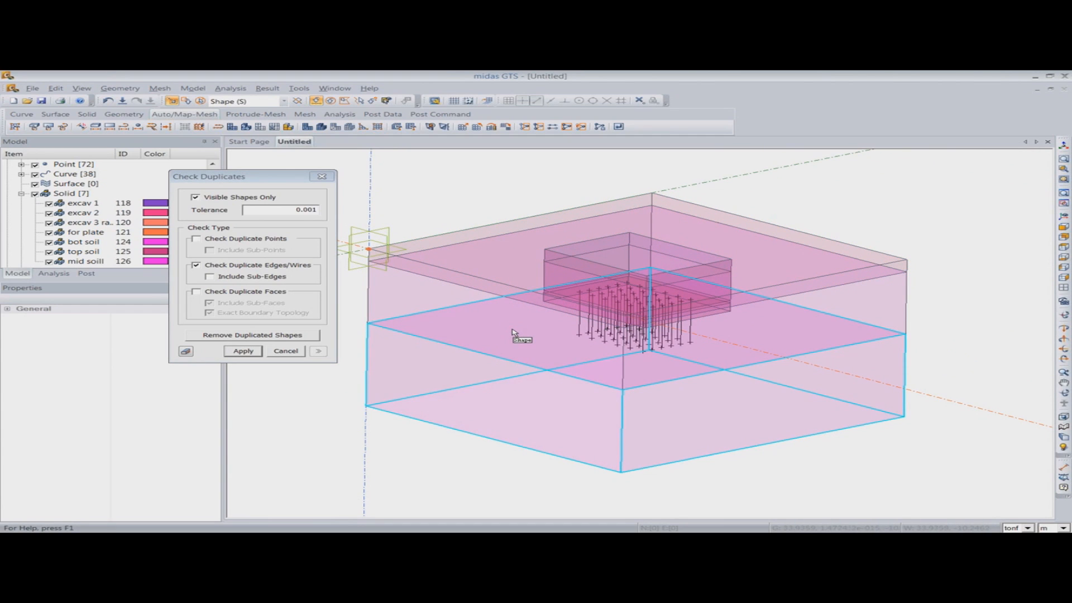
{"action": "left_click", "coordinate": [324, 177]}
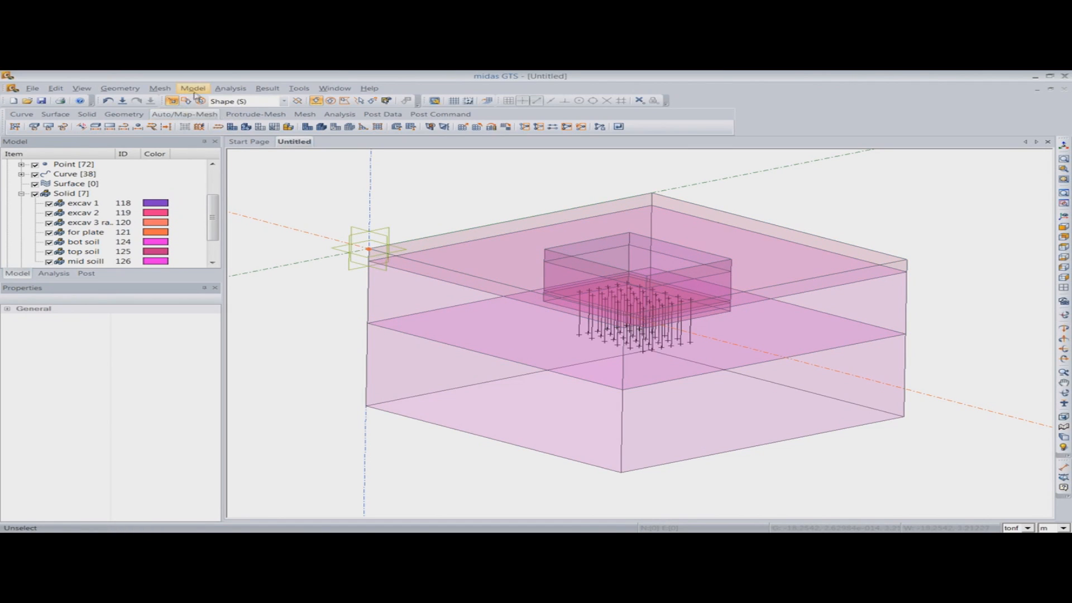
Step: Open the material definitions of the model
{"action": "left_click", "coordinate": [193, 88]}
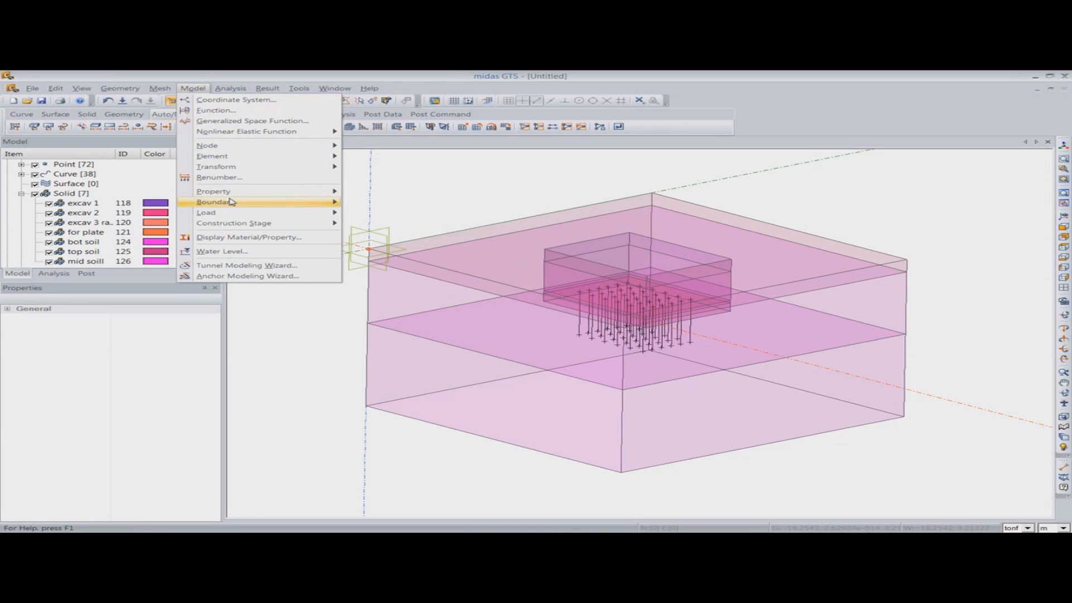
{"action": "mouse_move", "coordinate": [258, 194]}
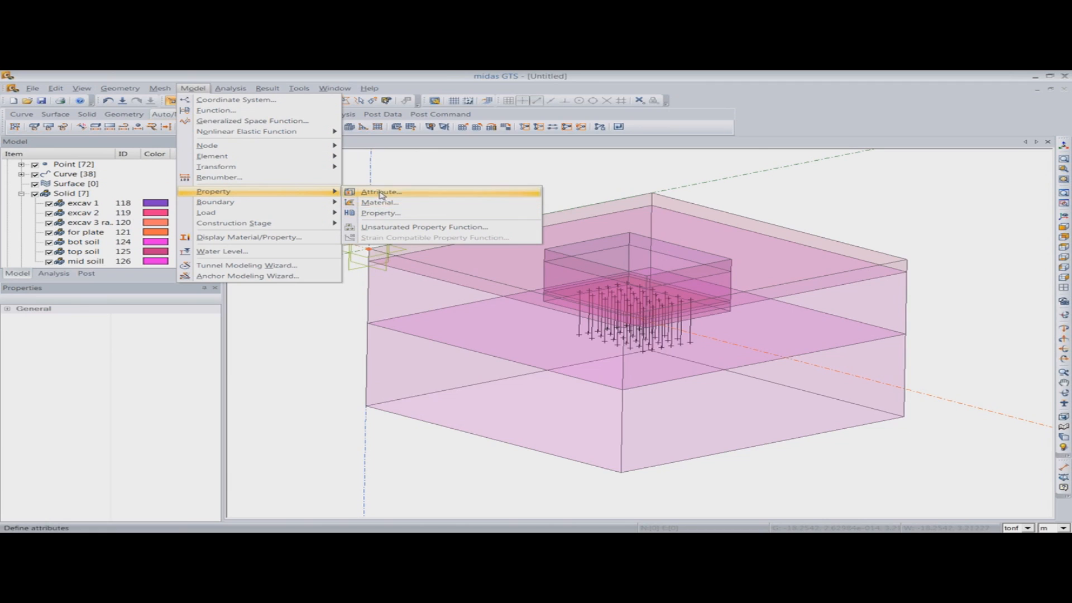
{"action": "left_click", "coordinate": [407, 204]}
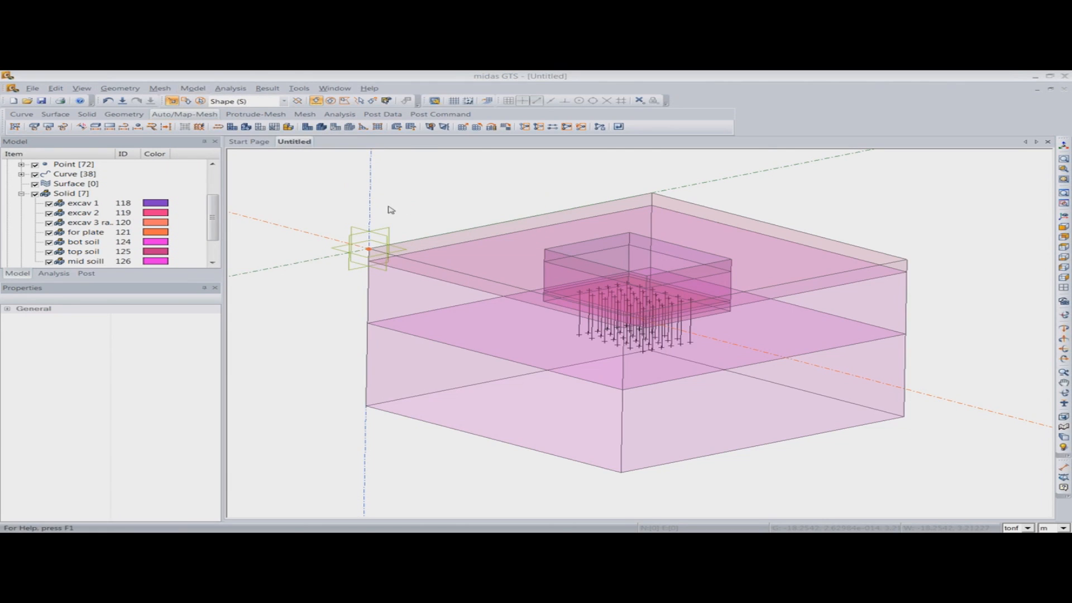
{"action": "left_click", "coordinate": [421, 197]}
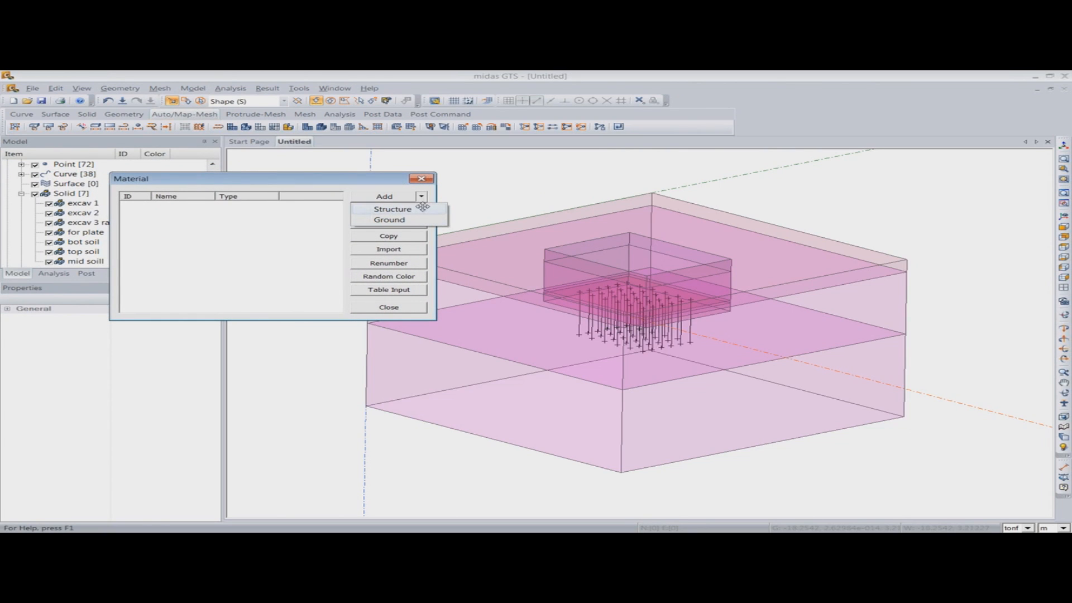
{"action": "left_click", "coordinate": [369, 180]}
Step: Import the materials Sand, Sandy gravel, Clay, Concrete-raft and Concrete-Structure from another project, keeping their IDs
{"action": "left_click", "coordinate": [395, 250]}
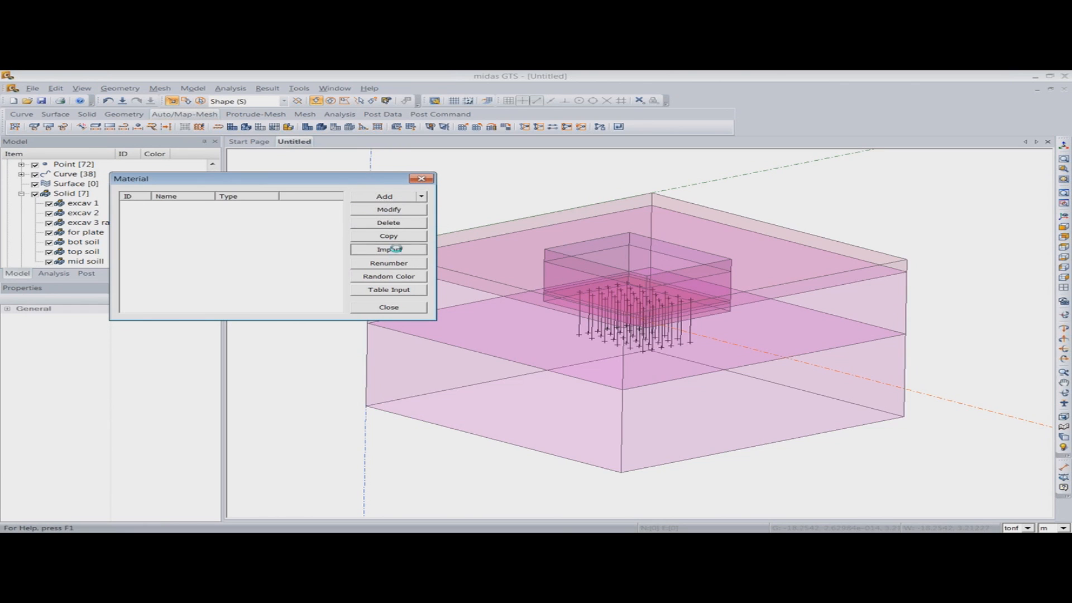
{"action": "double_click", "coordinate": [218, 225]}
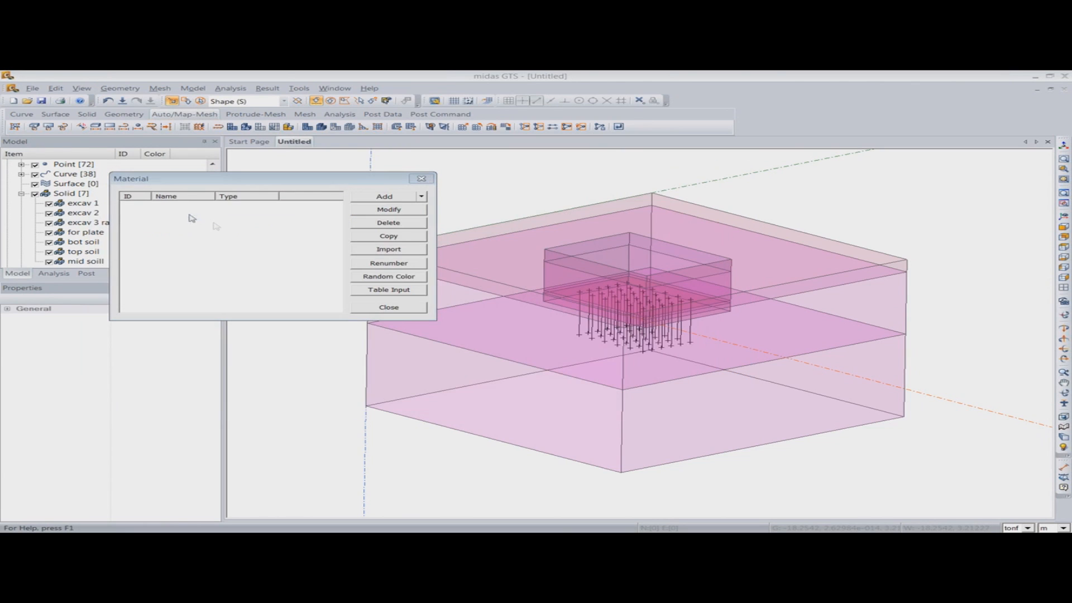
{"action": "left_click_drag", "start_coordinate": [1, 179], "coordinate": [427, 195]}
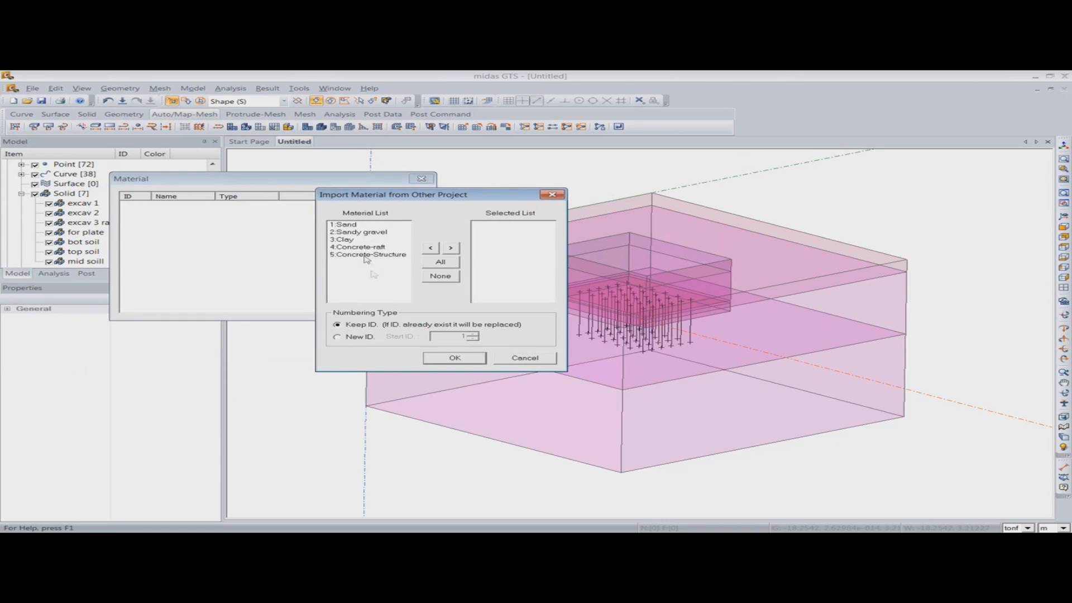
{"action": "left_click_drag", "start_coordinate": [372, 275], "coordinate": [337, 224]}
{"action": "left_click", "coordinate": [451, 248]}
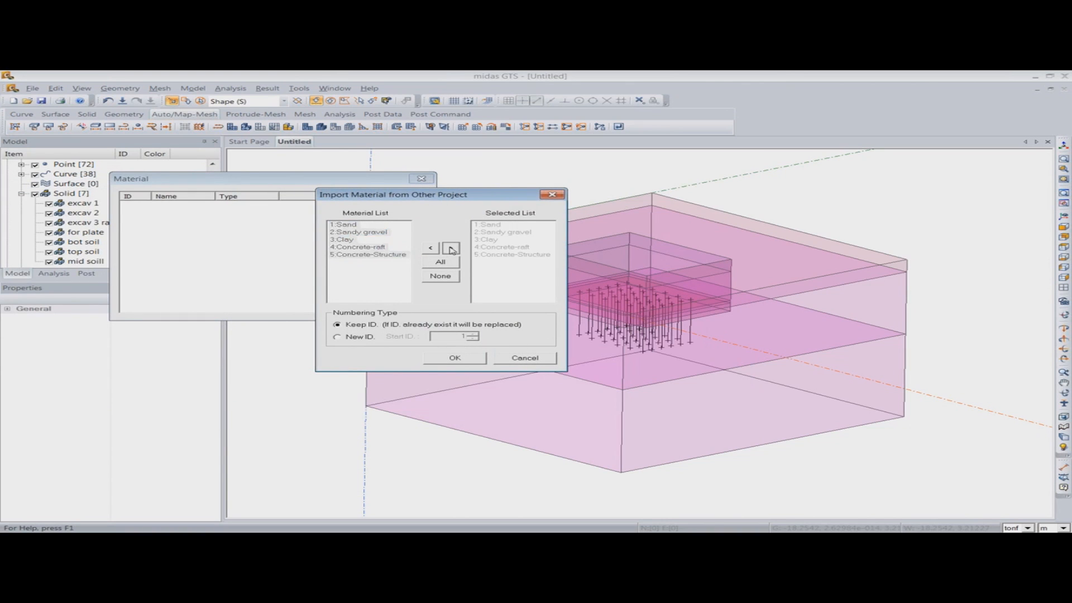
{"action": "left_click", "coordinate": [456, 358]}
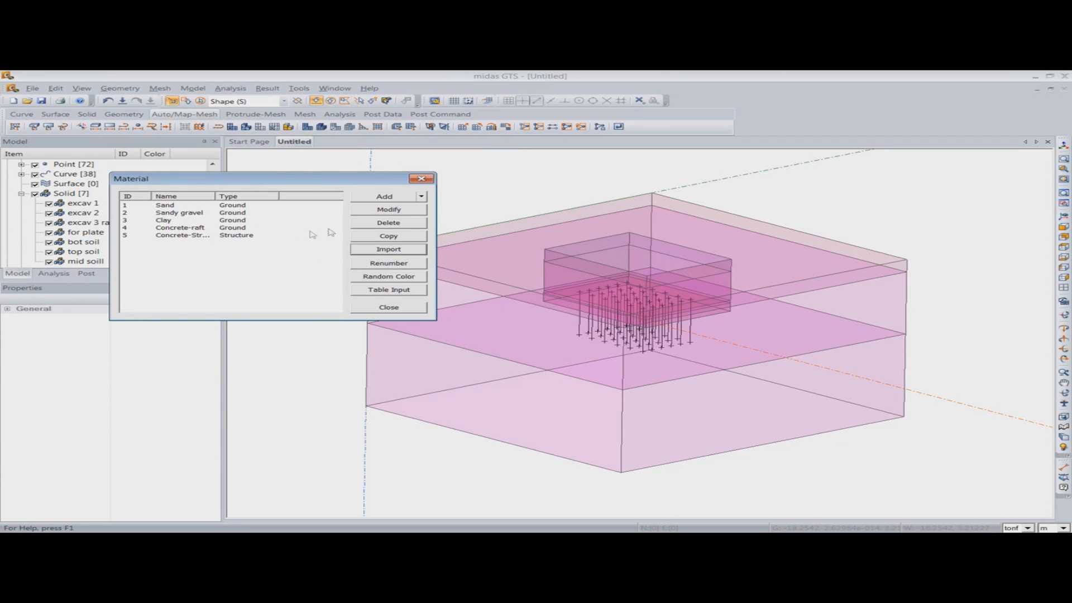
Step: Start a new line property named Pile with the type Beam/Nonlinear Beam
{"action": "left_click", "coordinate": [421, 178]}
{"action": "left_click", "coordinate": [190, 88]}
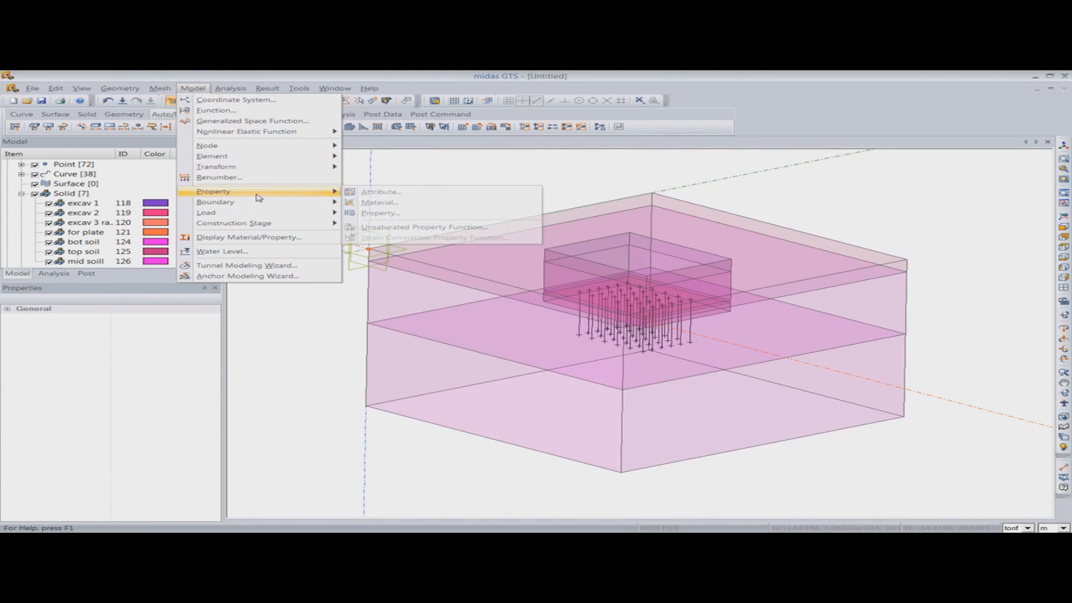
{"action": "left_click", "coordinate": [399, 217]}
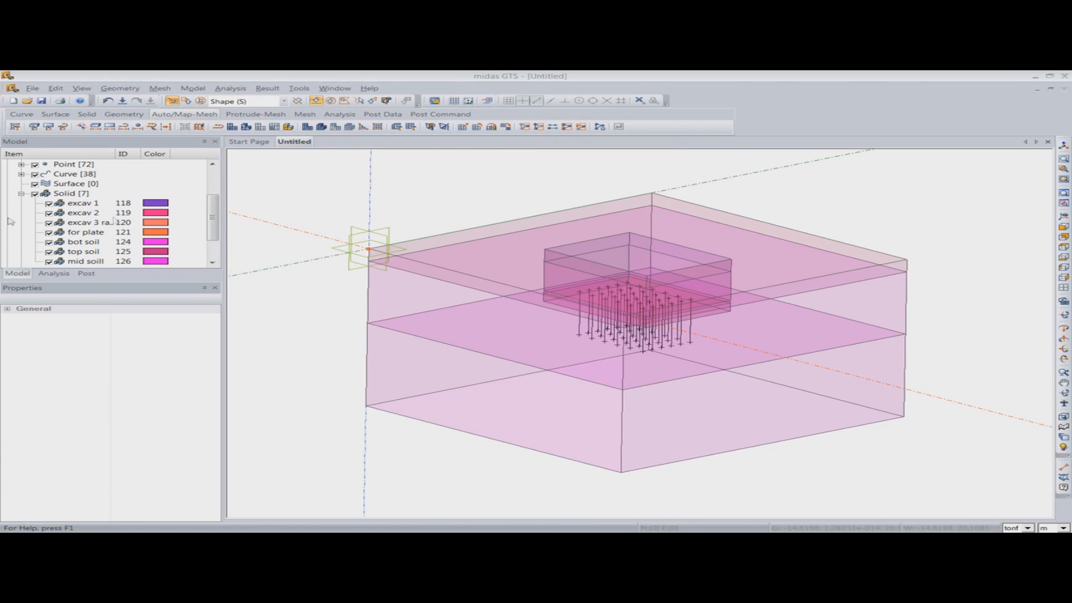
{"action": "left_click", "coordinate": [502, 190]}
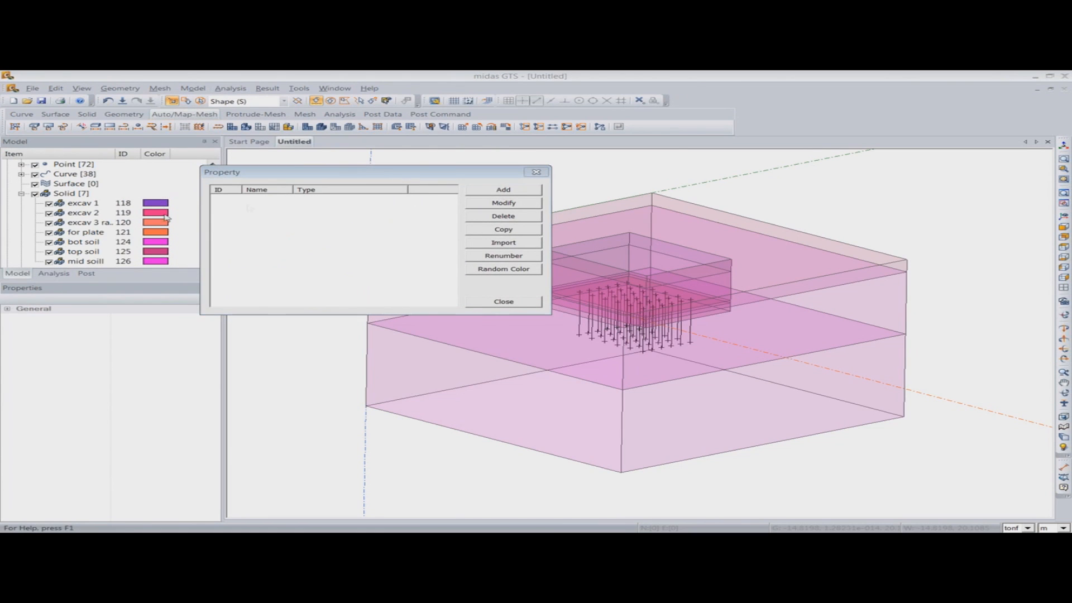
{"action": "left_click_drag", "start_coordinate": [343, 260], "coordinate": [339, 237]}
{"action": "left_click", "coordinate": [347, 268]}
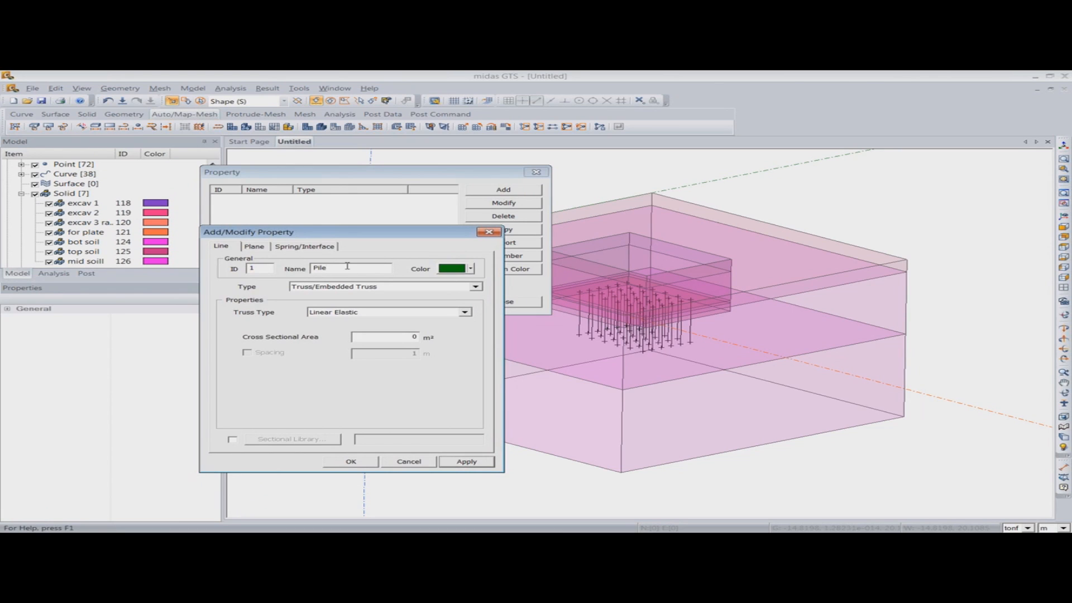
{"action": "left_click", "coordinate": [370, 287]}
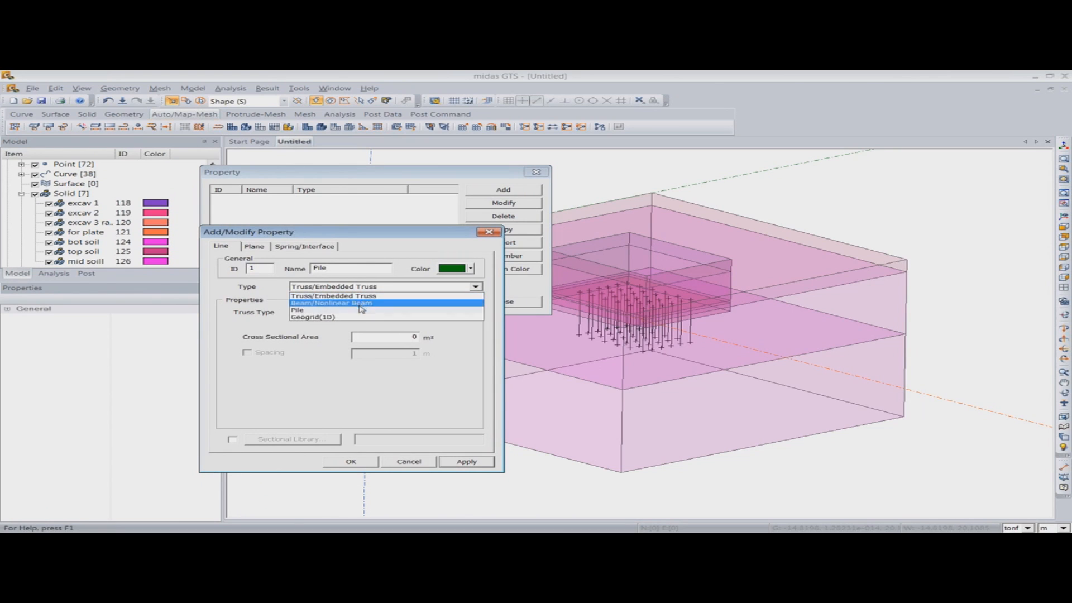
{"action": "left_click", "coordinate": [362, 307]}
Step: Give the Pile property a Solid Round library section with a diameter of 0.8 m and save it
{"action": "left_click", "coordinate": [232, 424]}
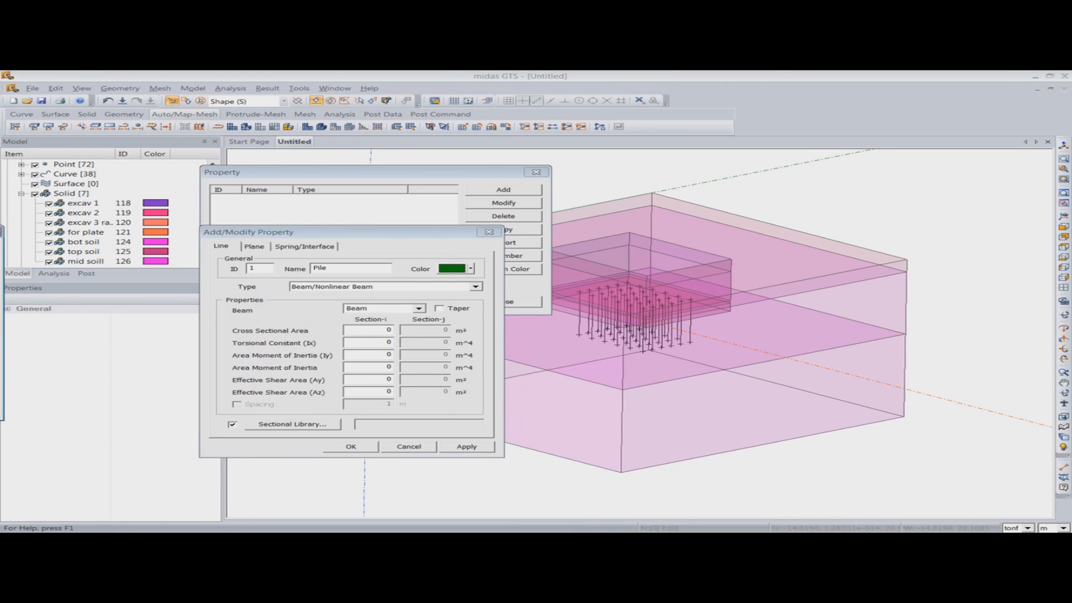
{"action": "left_click", "coordinate": [292, 424]}
{"action": "left_click", "coordinate": [625, 281]}
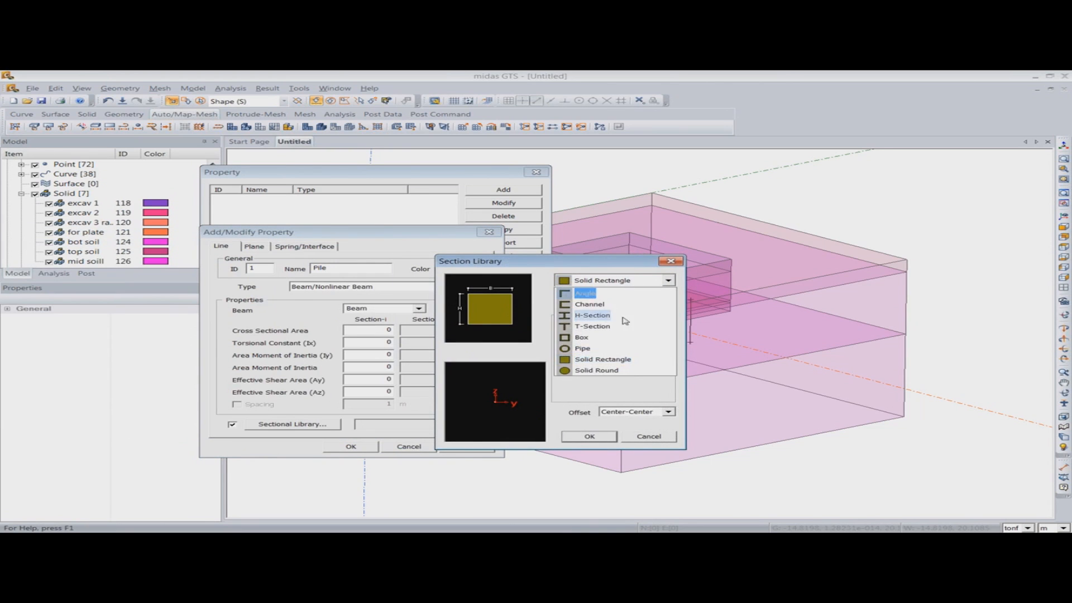
{"action": "left_click", "coordinate": [613, 370]}
{"action": "left_click", "coordinate": [620, 326]}
{"action": "type", "text": ".8"}
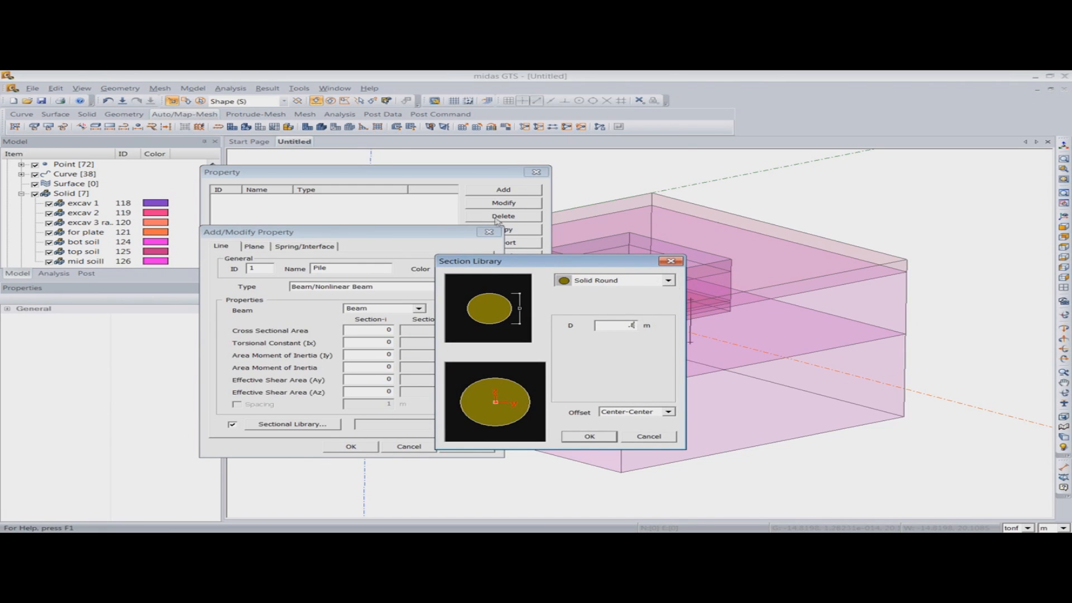
{"action": "left_click_drag", "start_coordinate": [528, 258], "coordinate": [524, 202]}
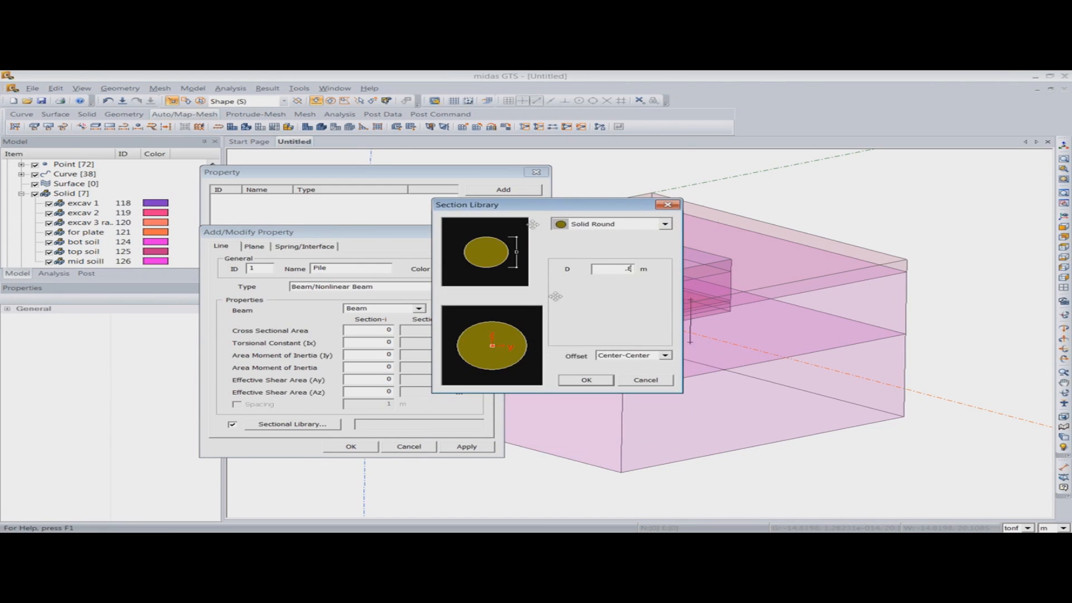
{"action": "left_click", "coordinate": [586, 380]}
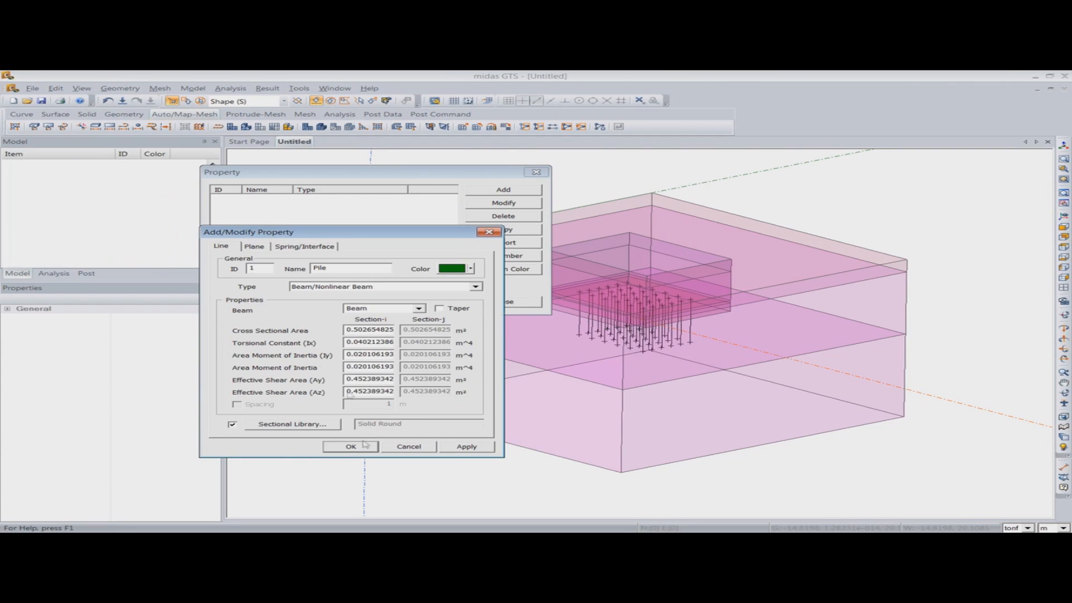
{"action": "left_click", "coordinate": [366, 450]}
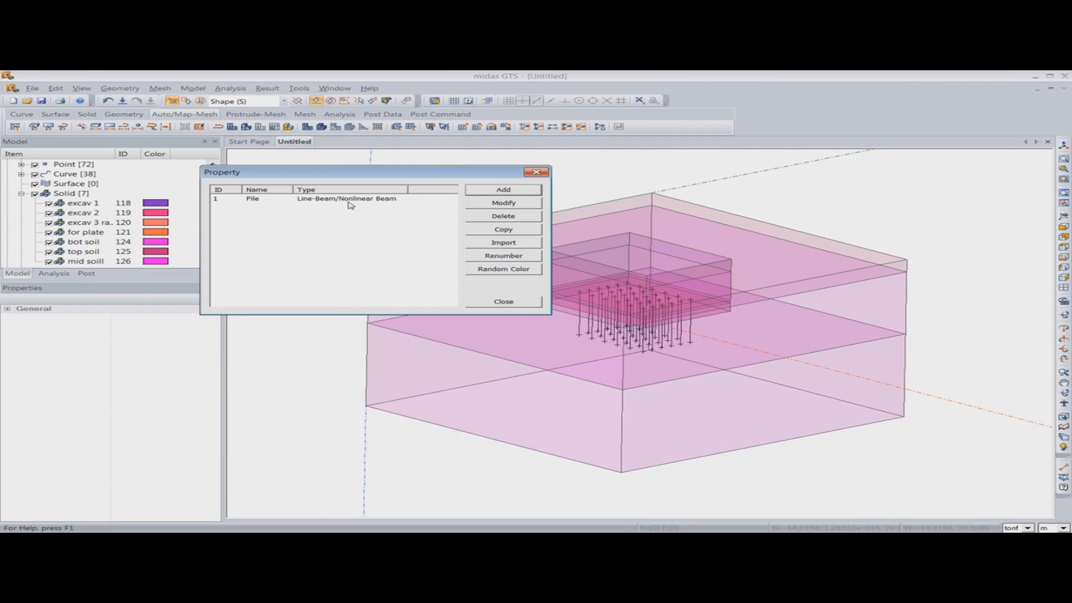
Step: Add a plane property named Wall of type Plate/Plane Stress with a thickness of 0.2 m
{"action": "left_click", "coordinate": [497, 190]}
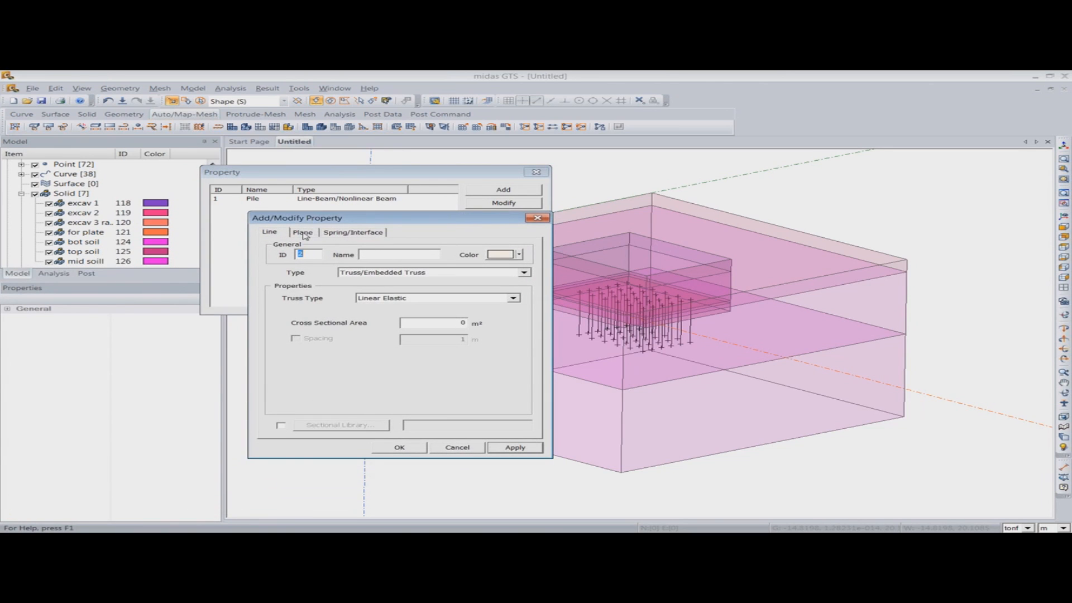
{"action": "left_click", "coordinate": [304, 234]}
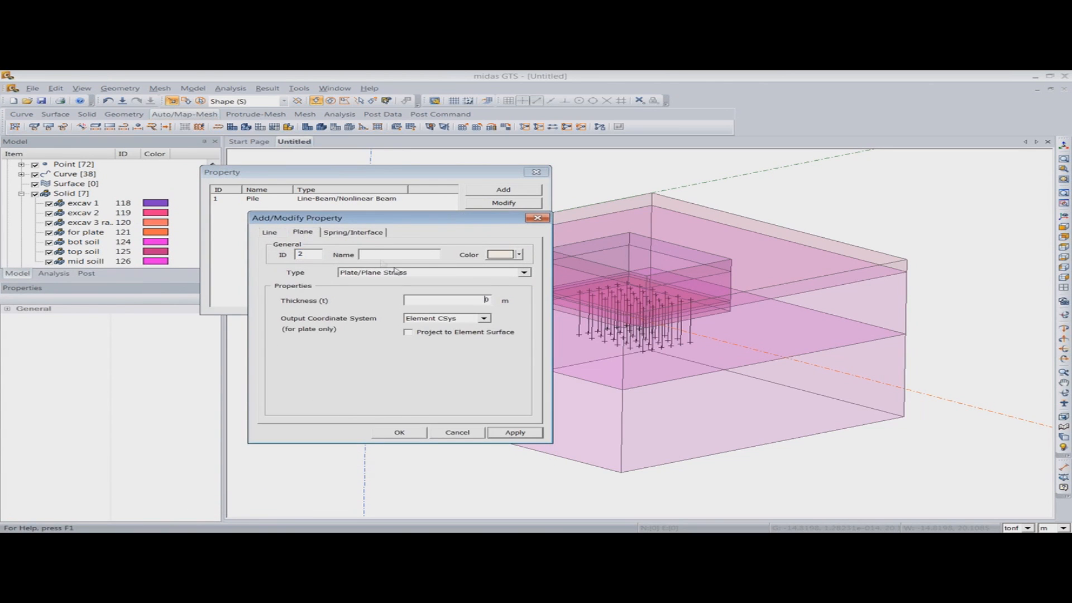
{"action": "left_click", "coordinate": [462, 274]}
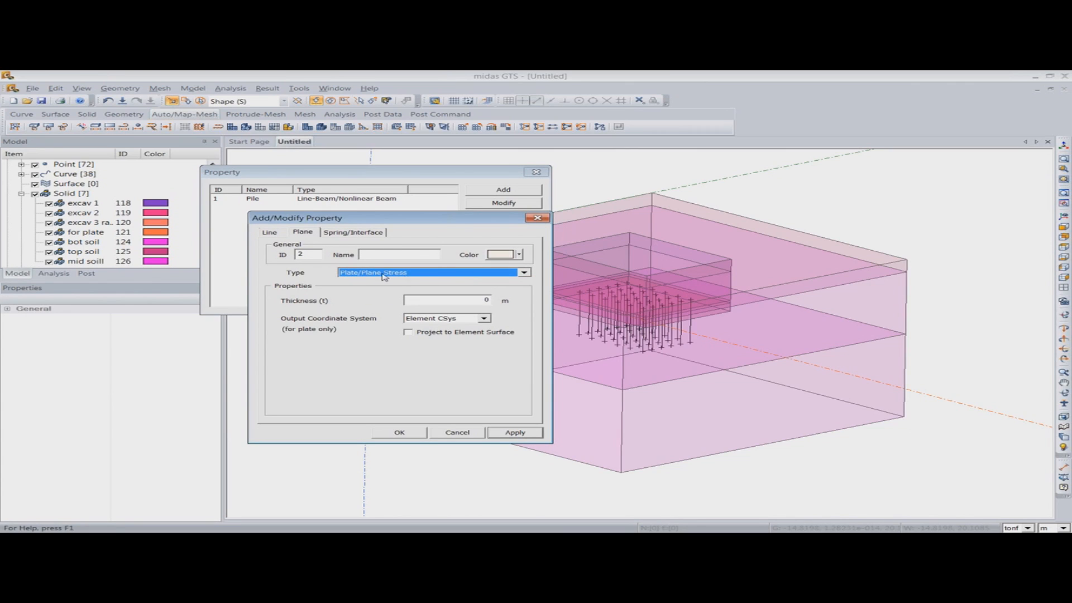
{"action": "left_click", "coordinate": [397, 254]}
{"action": "type", "text": "Wall"}
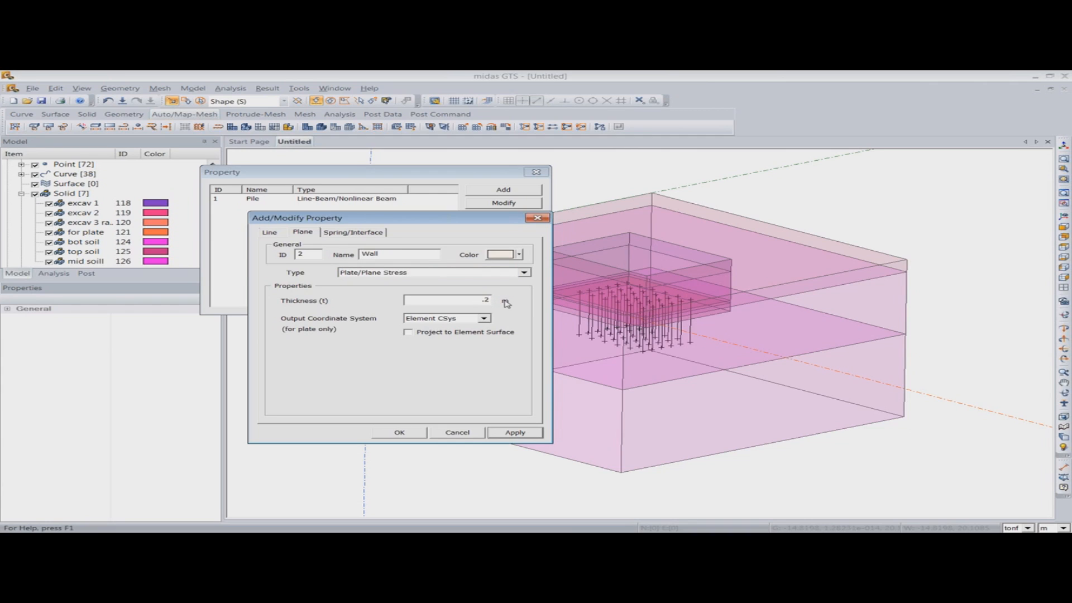
{"action": "left_click", "coordinate": [403, 432]}
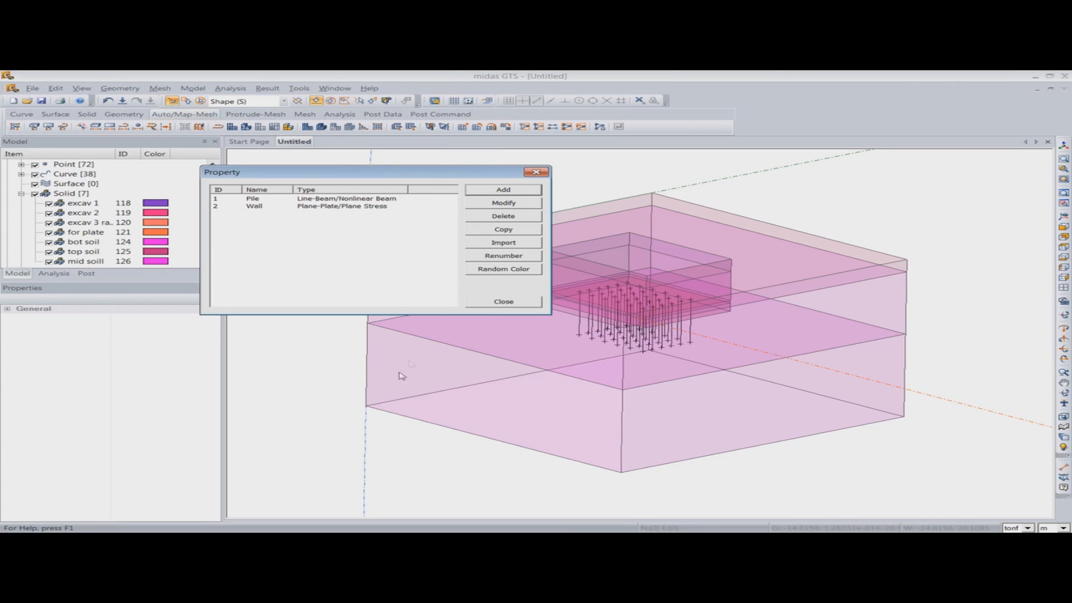
Step: Start a new line property named Pile to Soil with the type Pile
{"action": "left_click", "coordinate": [501, 191]}
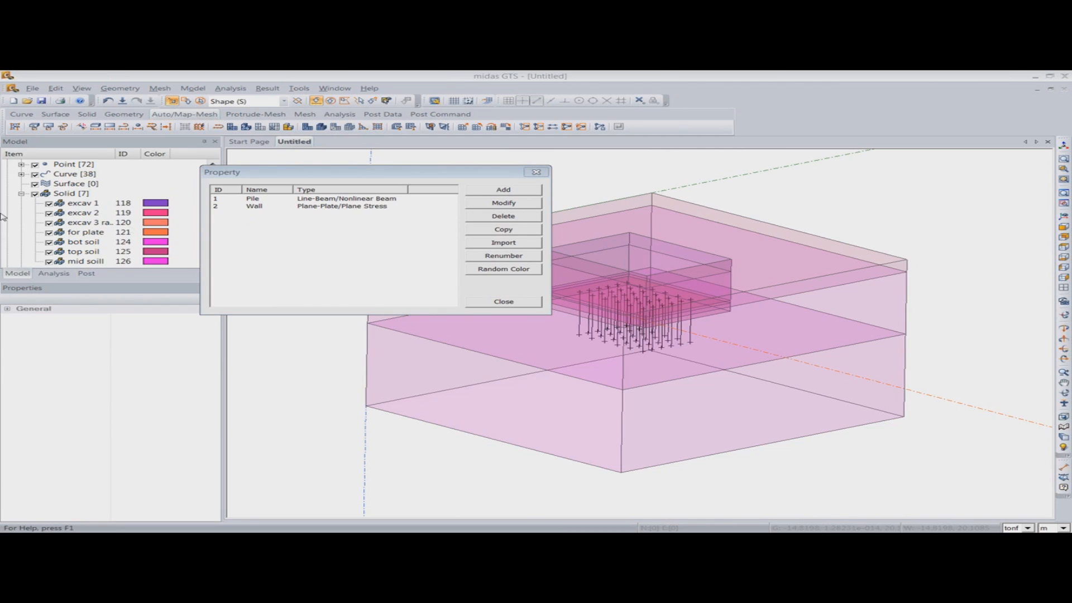
{"action": "left_click_drag", "start_coordinate": [318, 258], "coordinate": [420, 216]}
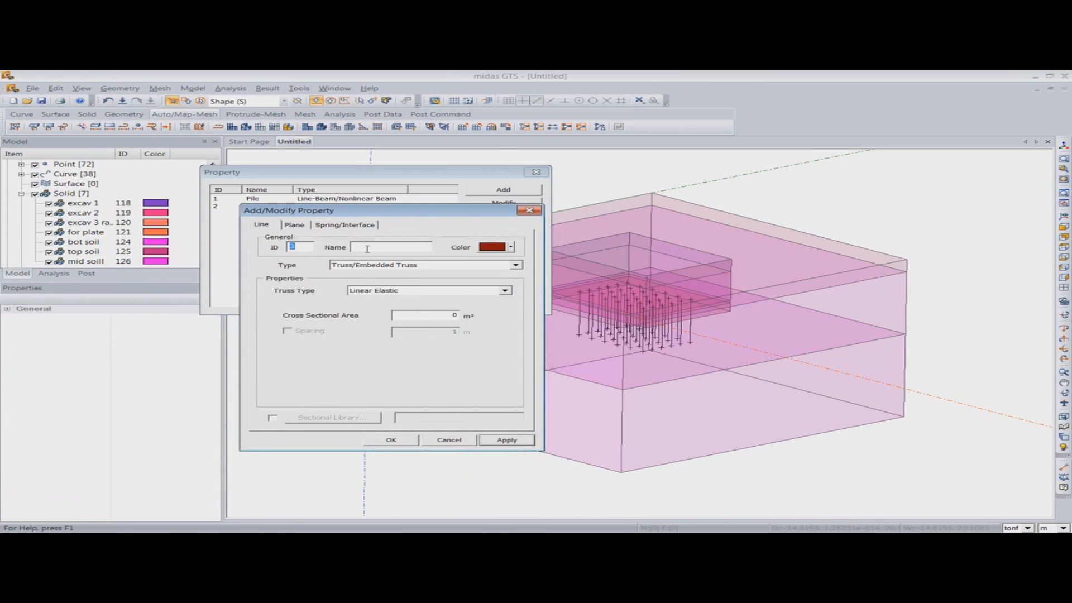
{"action": "left_click", "coordinate": [379, 265]}
{"action": "left_click", "coordinate": [380, 288]}
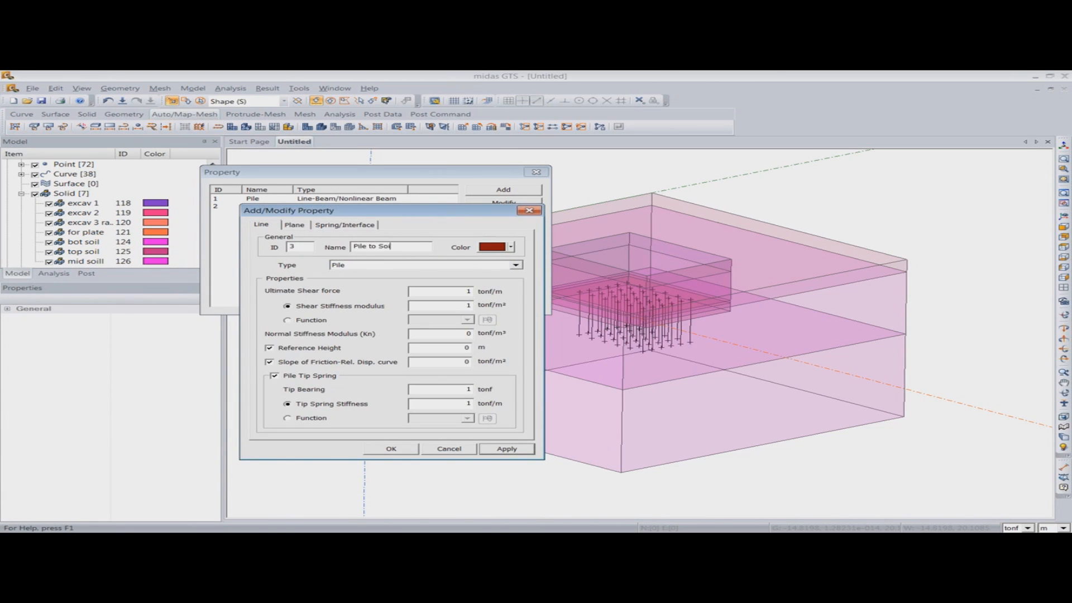
Step: Set the Pile to Soil ultimate shear force to 2000 tonf/m and its shear stiffness modulus to 100000
{"action": "double_click", "coordinate": [442, 291]}
{"action": "type", "text": "1000"}
{"action": "key", "text": "BackSpace"}
{"action": "key", "text": "BackSpace"}
{"action": "type", "text": "20"}
{"action": "key", "text": "Tab"}
{"action": "key", "text": "Tab"}
{"action": "type", "text": "100000"}
{"action": "key", "text": "Tab"}
Step: Turn off the reference height and friction slope options and set the normal stiffness modulus (Kn) to 1000000
{"action": "left_click", "coordinate": [320, 348]}
{"action": "left_click", "coordinate": [328, 363]}
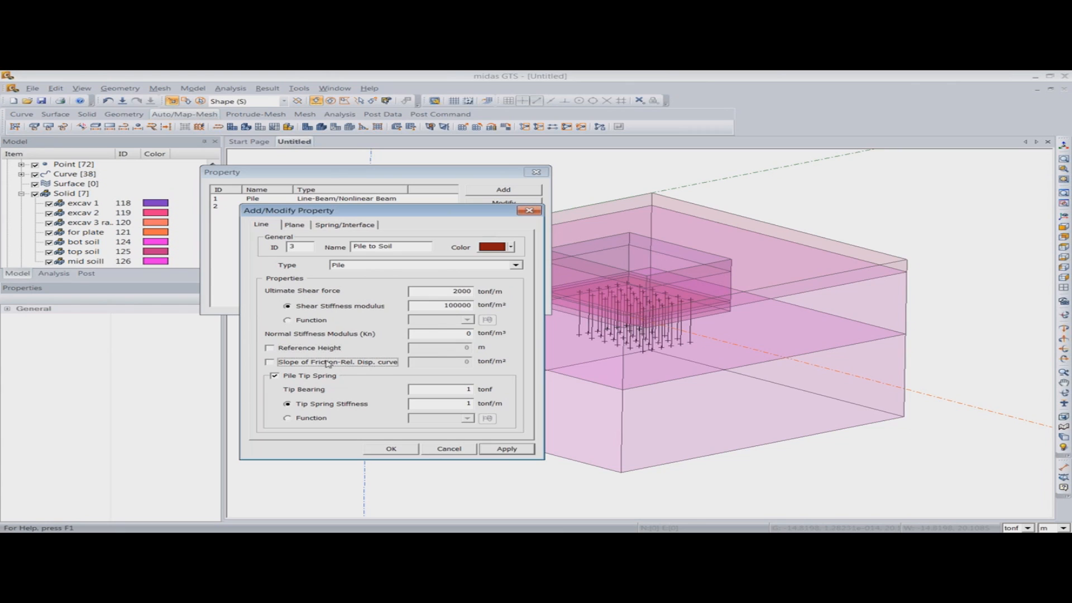
{"action": "double_click", "coordinate": [442, 334]}
{"action": "type", "text": "1000000"}
Step: Set the pile tip bearing to 2000 tonf and the tip spring stiffness to 200000 tonf/m, and save the Pile to Soil property
{"action": "double_click", "coordinate": [439, 389]}
{"action": "type", "text": "1000"}
{"action": "key", "text": "BackSpace"}
{"action": "key", "text": "BackSpace"}
{"action": "key", "text": "BackSpace"}
{"action": "key", "text": "BackSpace"}
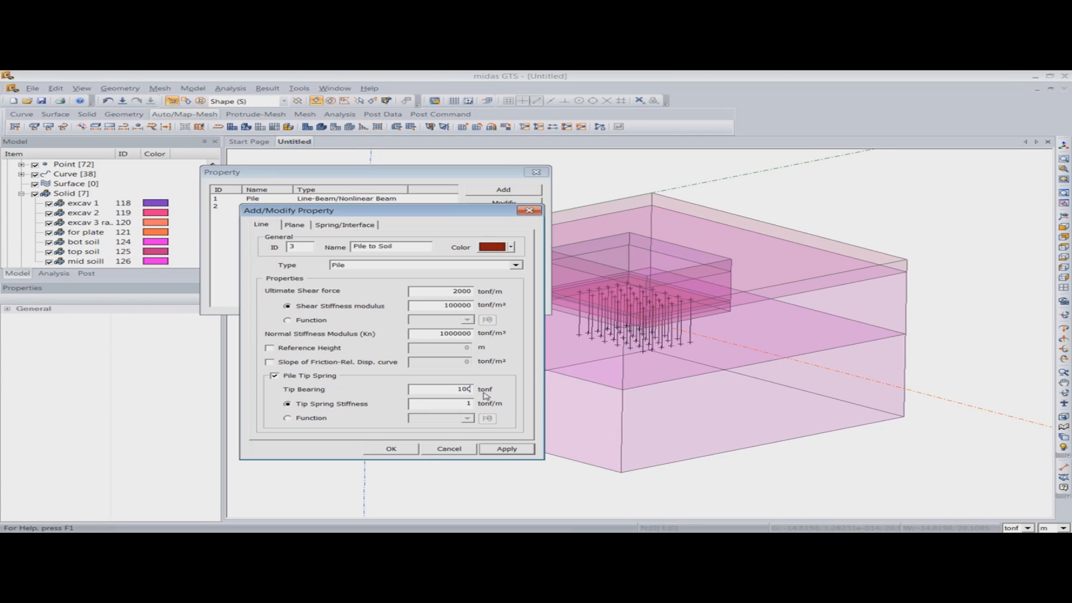
{"action": "type", "text": "2000"}
{"action": "key", "text": "Tab"}
{"action": "key", "text": "Tab"}
{"action": "type", "text": "4"}
{"action": "left_click", "coordinate": [406, 450]}
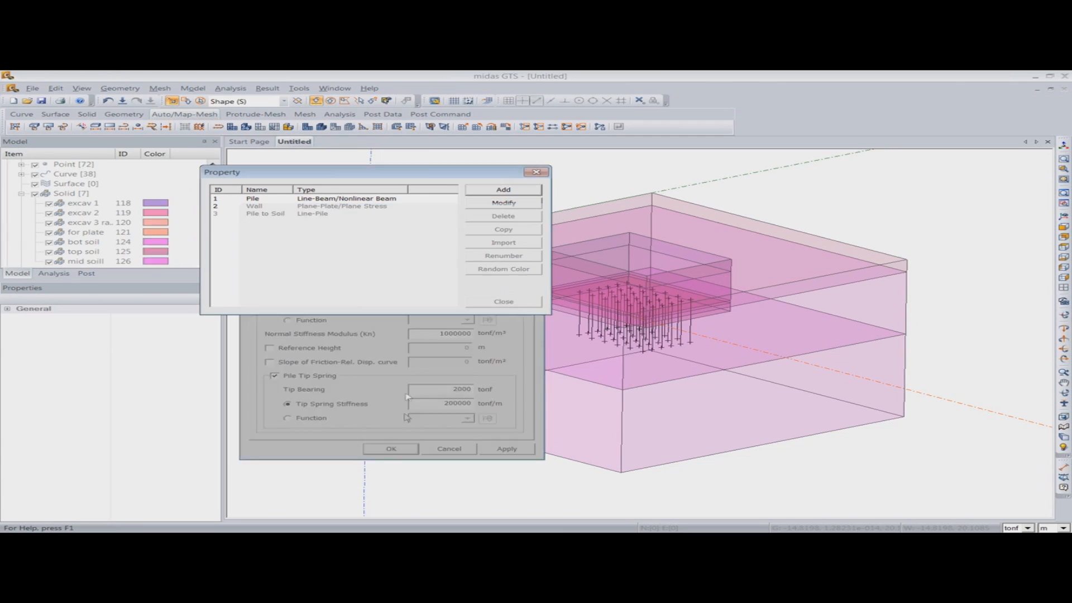
Step: Start a new line property named Pile to raft with the type Pile
{"action": "left_click", "coordinate": [503, 189]}
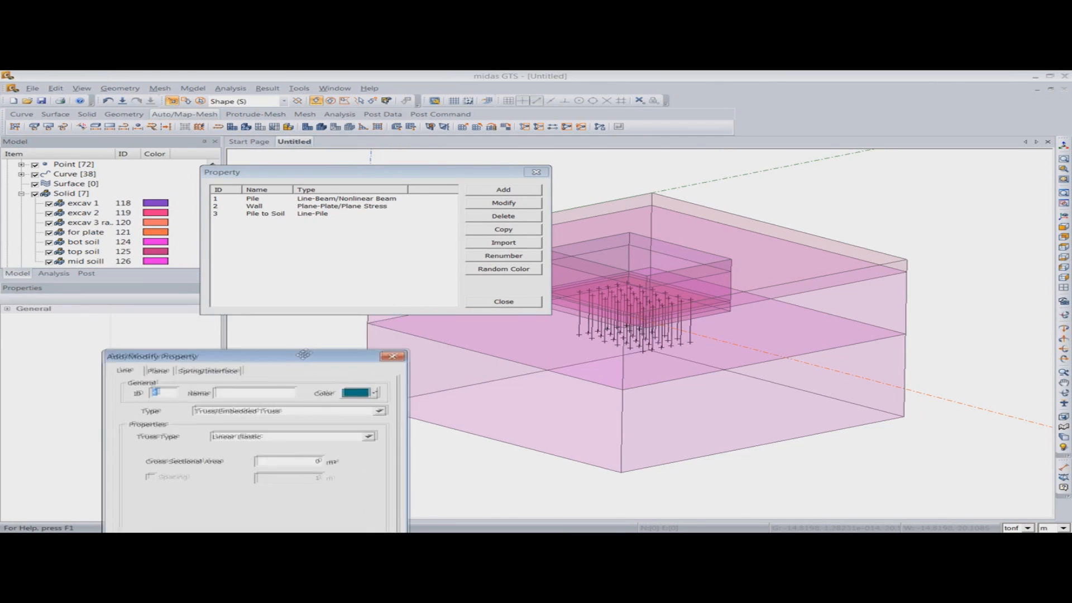
{"action": "left_click", "coordinate": [373, 208]}
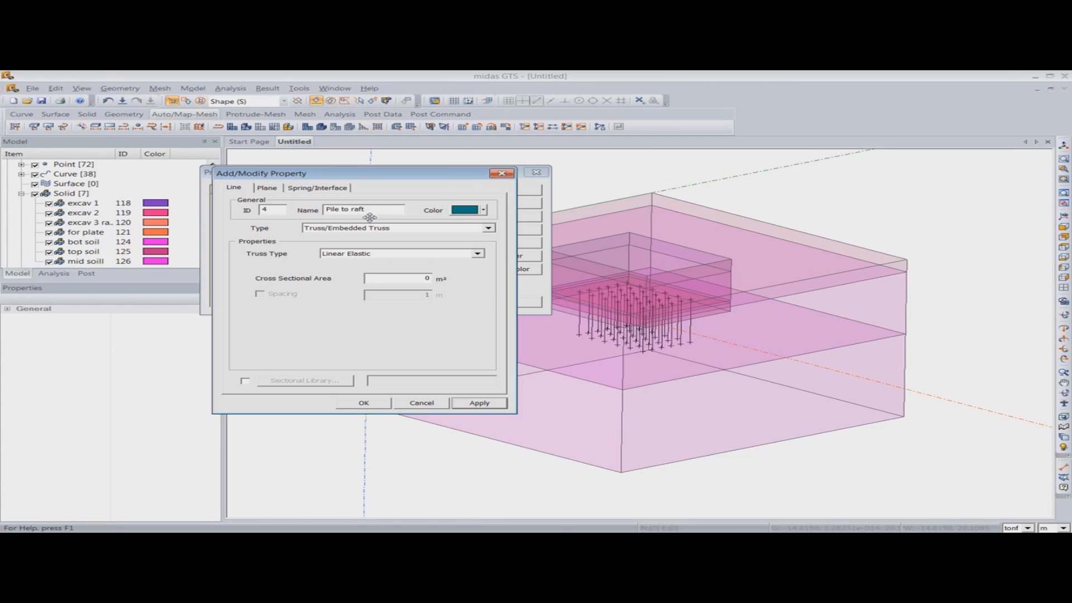
{"action": "left_click", "coordinate": [360, 228]}
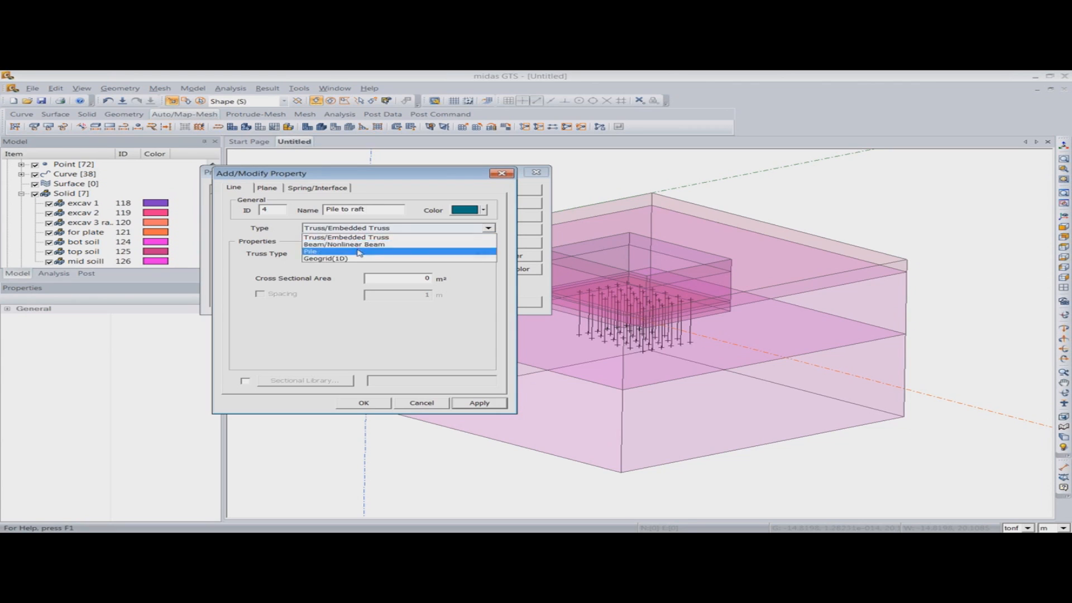
{"action": "left_click", "coordinate": [359, 253]}
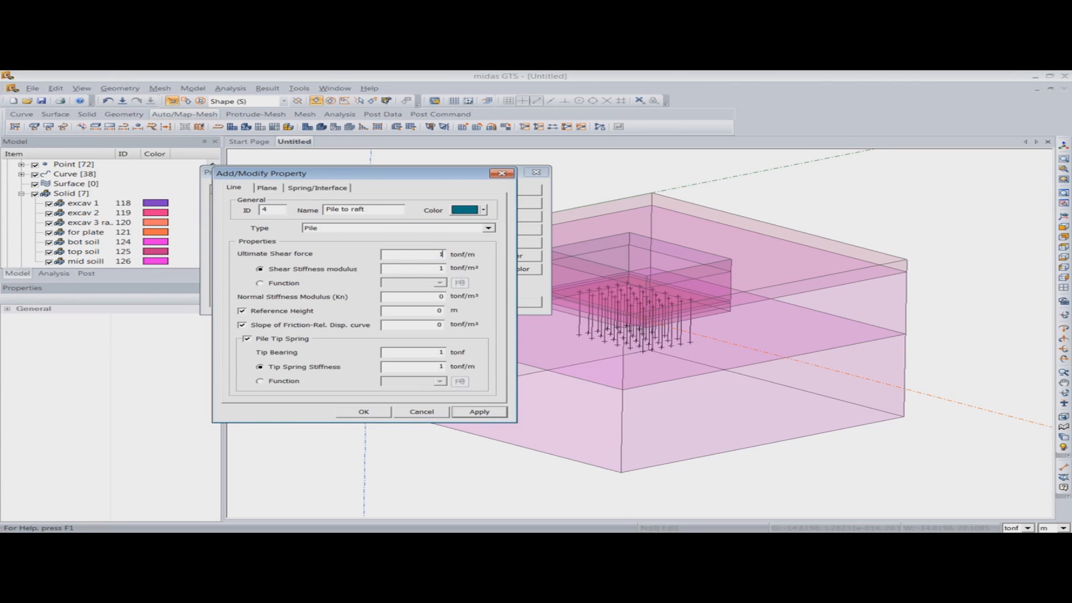
Step: Set the Pile to raft ultimate shear force to 1e10 tonf/m and its shear stiffness modulus to 1e9
{"action": "type", "text": "e10"}
{"action": "key", "text": "Tab"}
{"action": "key", "text": "Tab"}
Step: Turn off the reference height, friction slope and pile tip spring, set Kn to 1e10, and finish the property definitions
{"action": "left_click", "coordinate": [312, 311]}
{"action": "left_click", "coordinate": [290, 325]}
{"action": "left_click", "coordinate": [277, 338]}
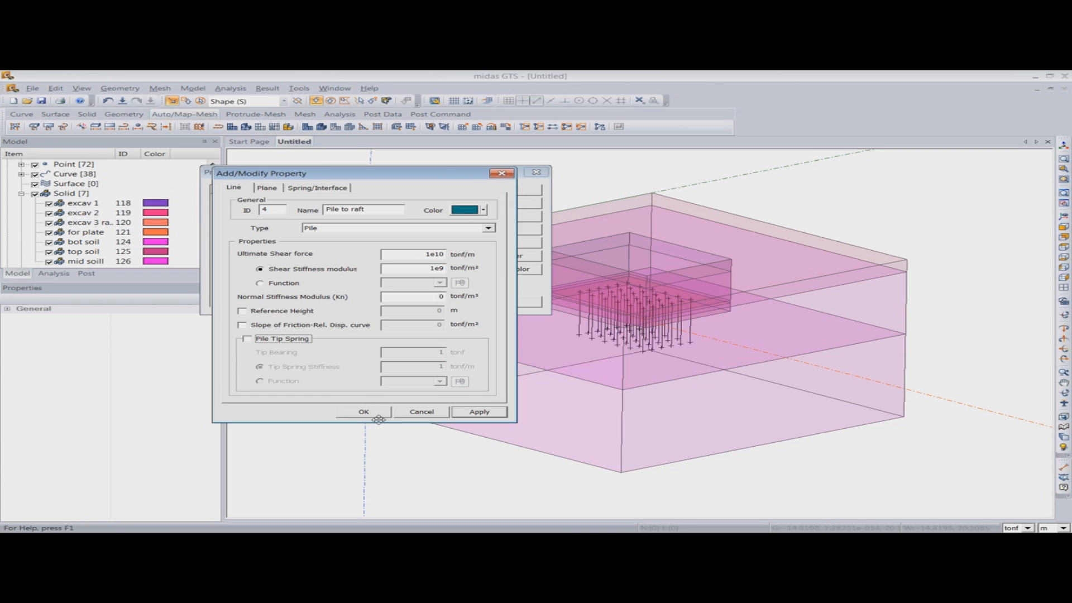
{"action": "double_click", "coordinate": [439, 297]}
{"action": "type", "text": "1e10"}
{"action": "left_click", "coordinate": [366, 412]}
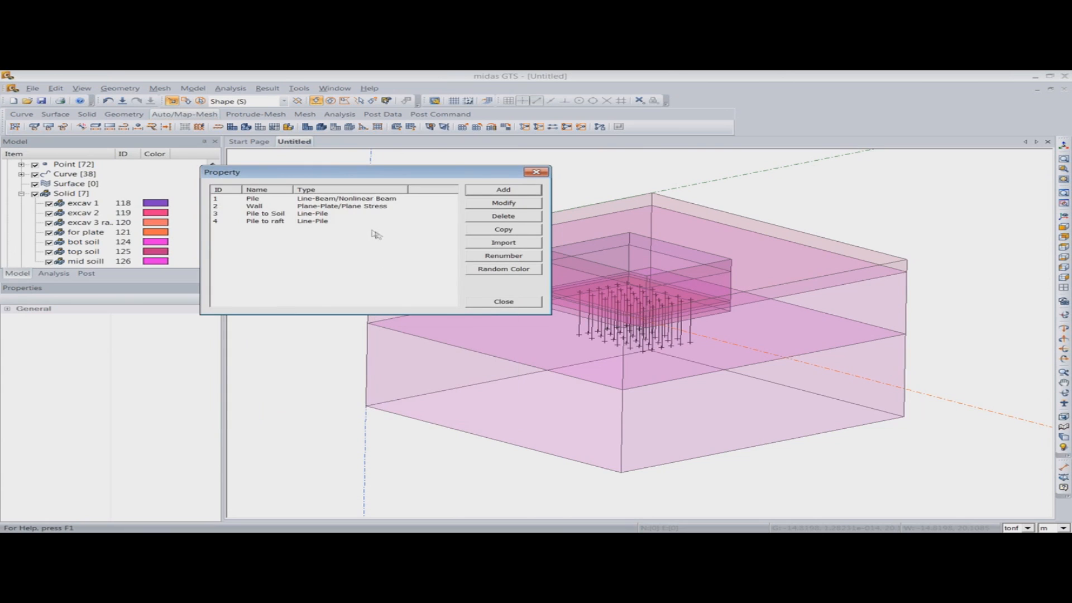
{"action": "left_click", "coordinate": [536, 172]}
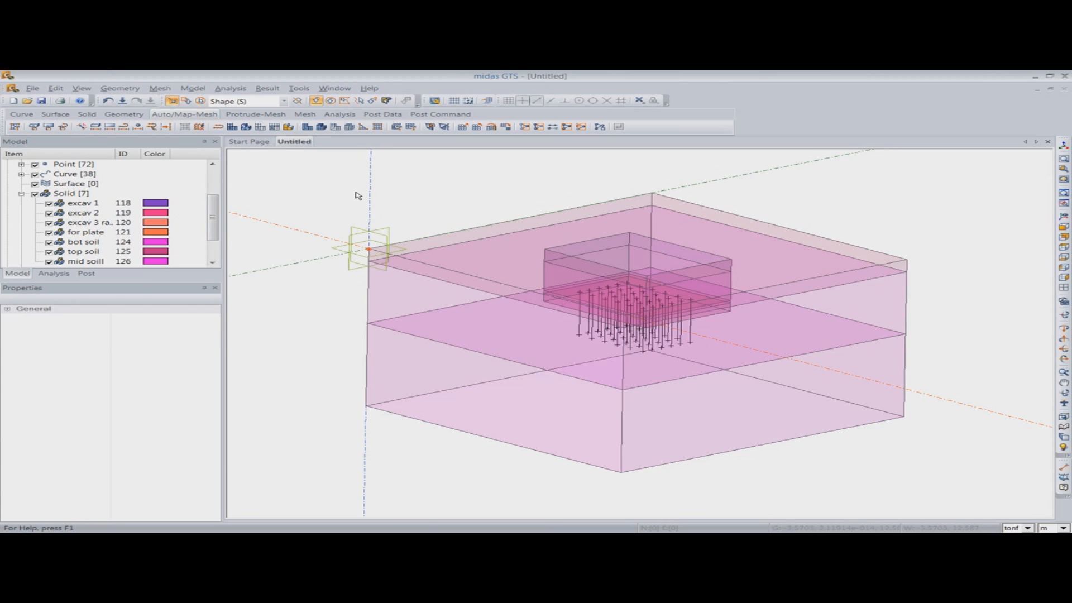
Step: Add a solid attribute named top soil with element type Solid and the Sand material
{"action": "left_click", "coordinate": [192, 88]}
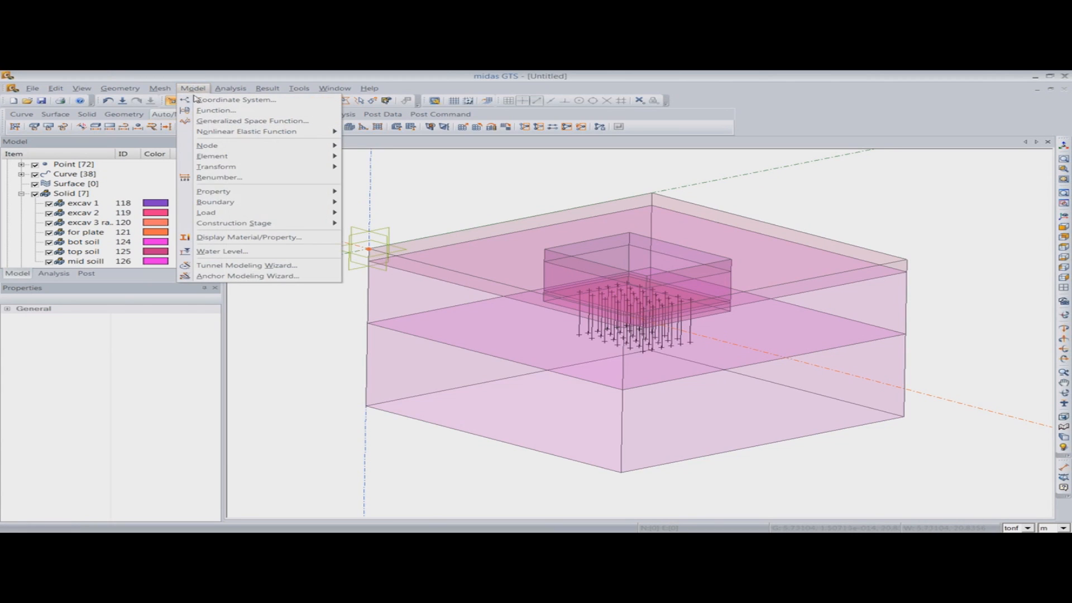
{"action": "mouse_move", "coordinate": [244, 194]}
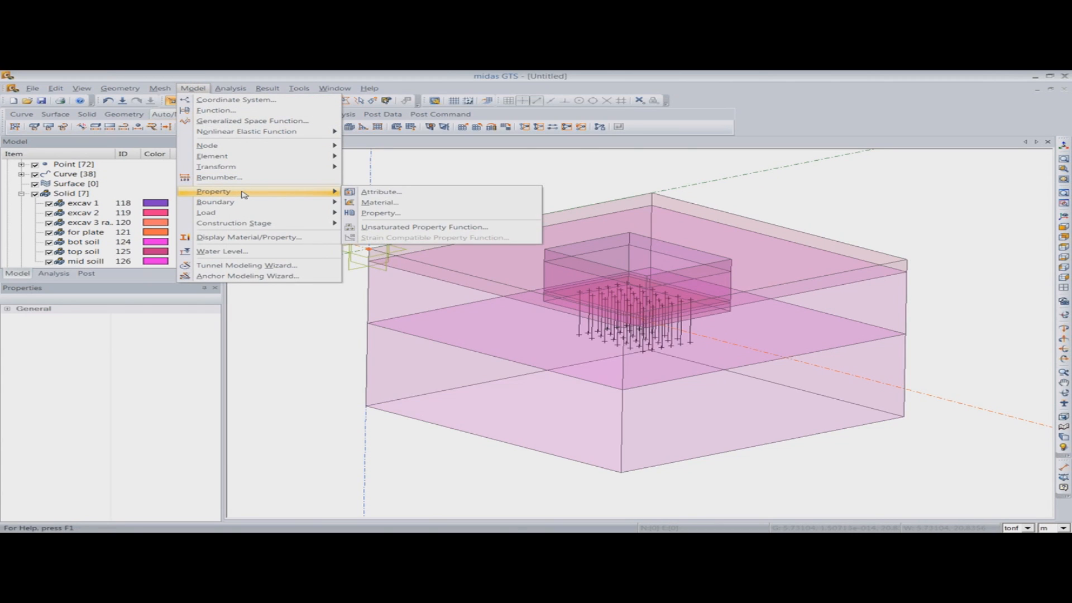
{"action": "left_click", "coordinate": [382, 201]}
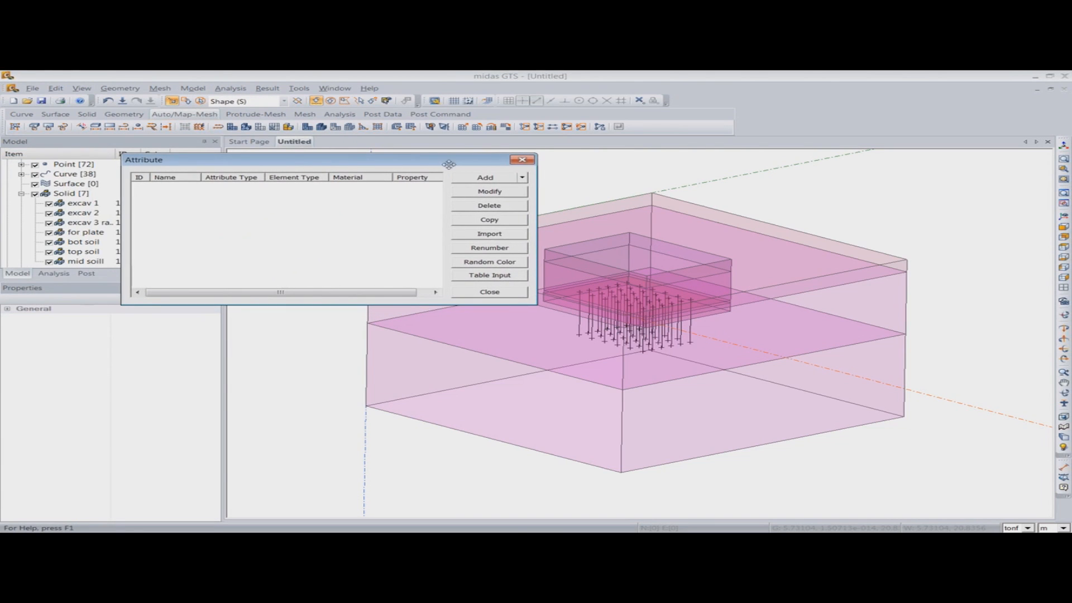
{"action": "left_click", "coordinate": [522, 177]}
{"action": "left_click", "coordinate": [502, 211]}
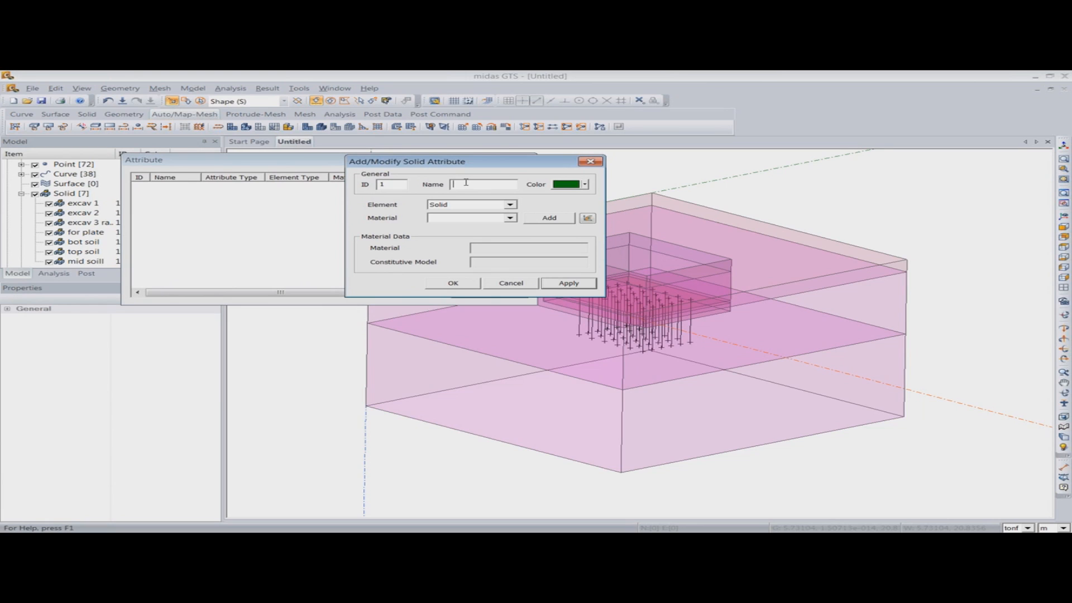
{"action": "type", "text": "top soil"}
{"action": "left_click", "coordinate": [479, 206]}
{"action": "left_click", "coordinate": [478, 213]}
{"action": "left_click", "coordinate": [500, 218]}
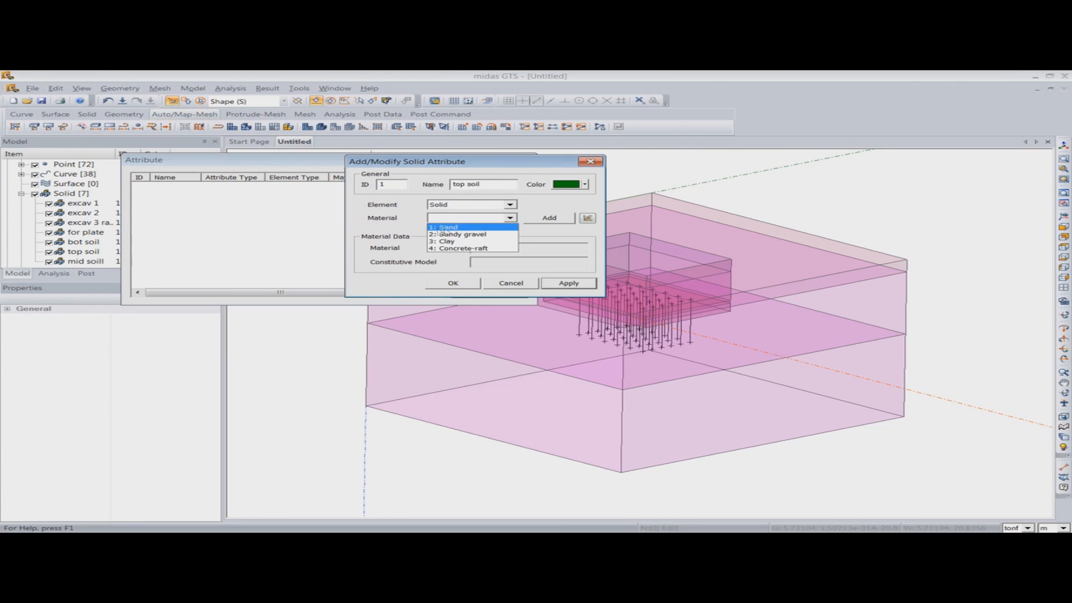
{"action": "left_click", "coordinate": [467, 228]}
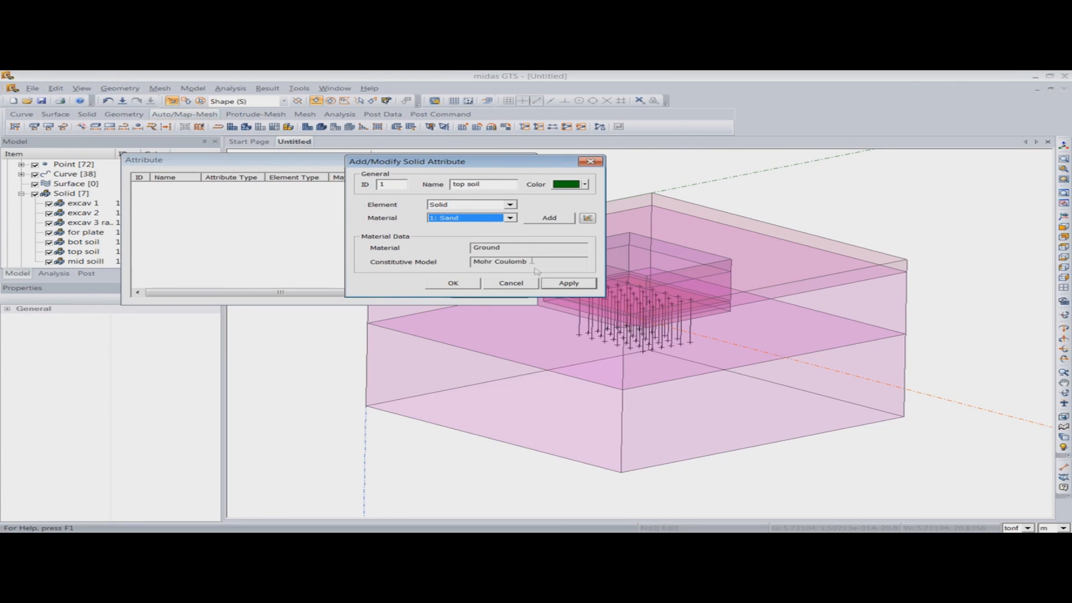
{"action": "left_click", "coordinate": [564, 283]}
Step: Add a solid attribute named mid soil with the Sandy gravel material
{"action": "left_click_drag", "start_coordinate": [491, 183], "coordinate": [453, 184]}
{"action": "type", "text": "mid s"}
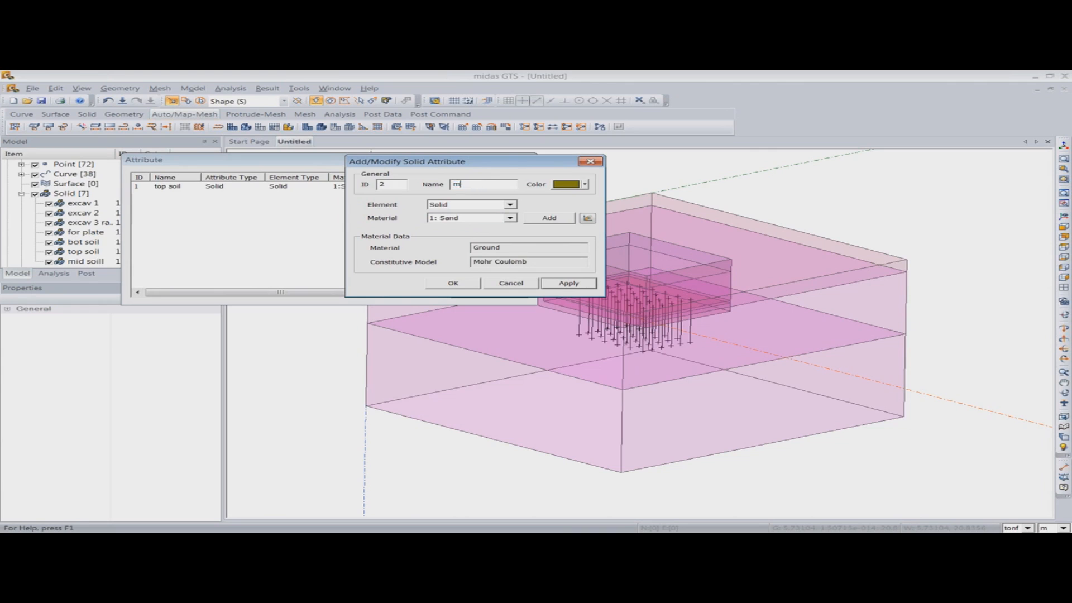
{"action": "left_click", "coordinate": [458, 207]}
{"action": "left_click", "coordinate": [458, 214]}
{"action": "left_click", "coordinate": [469, 218]}
{"action": "left_click", "coordinate": [462, 235]}
{"action": "left_click", "coordinate": [567, 283]}
Step: Add a solid attribute named bot soil with the Clay material
{"action": "left_click_drag", "start_coordinate": [483, 184], "coordinate": [374, 184]}
{"action": "type", "text": "bot si"}
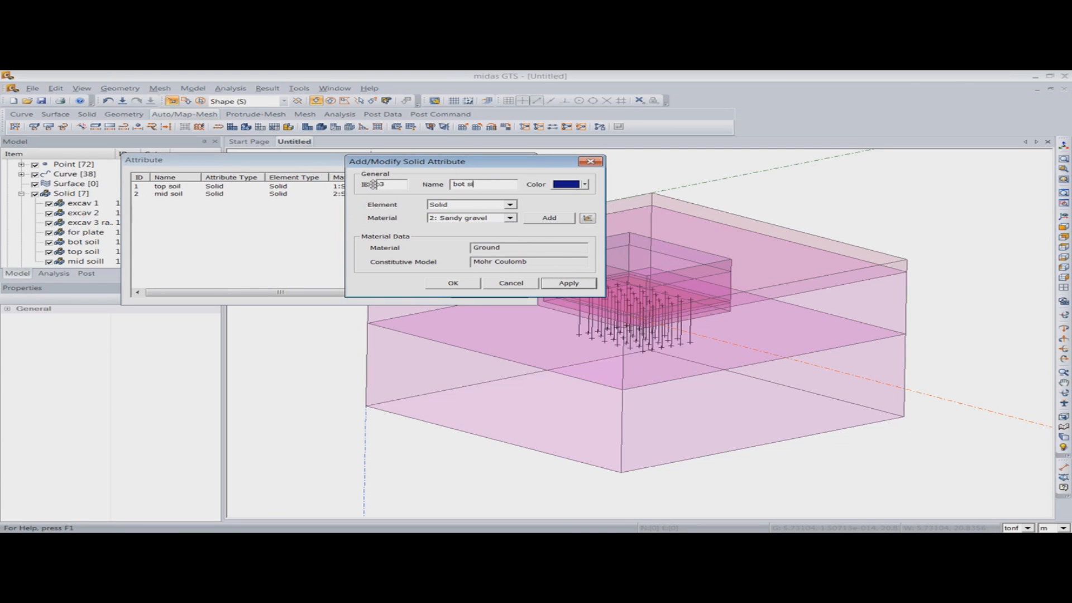
{"action": "type", "text": "oil"}
{"action": "left_click", "coordinate": [510, 218]}
{"action": "left_click", "coordinate": [469, 242]}
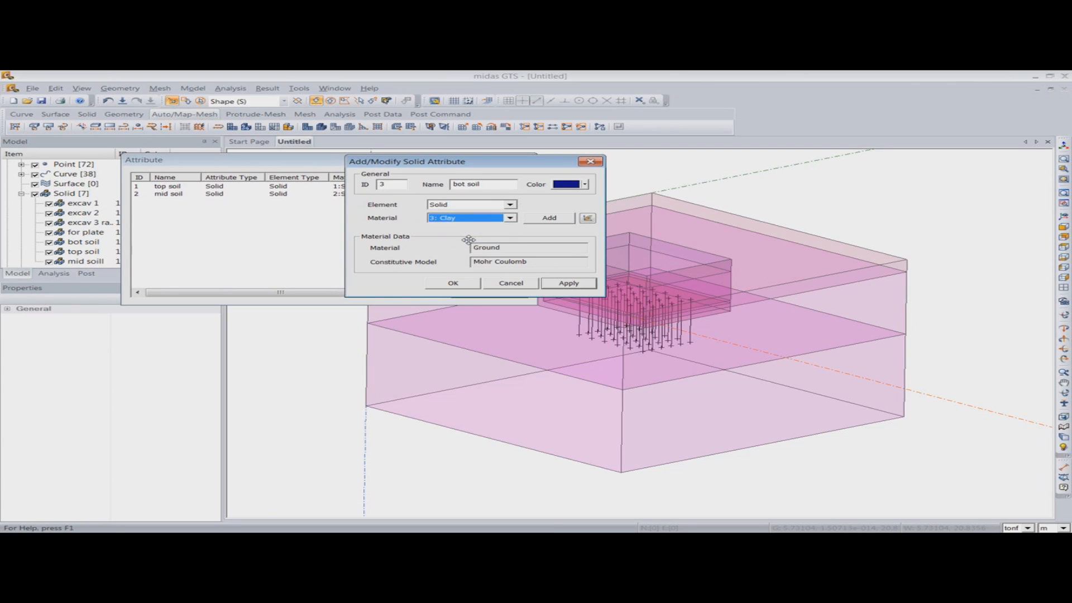
{"action": "left_click", "coordinate": [568, 283]}
Step: Add a solid attribute named raft with the Concrete-raft material and finish the solid attributes
{"action": "left_click_drag", "start_coordinate": [500, 184], "coordinate": [392, 177]}
{"action": "type", "text": "r"}
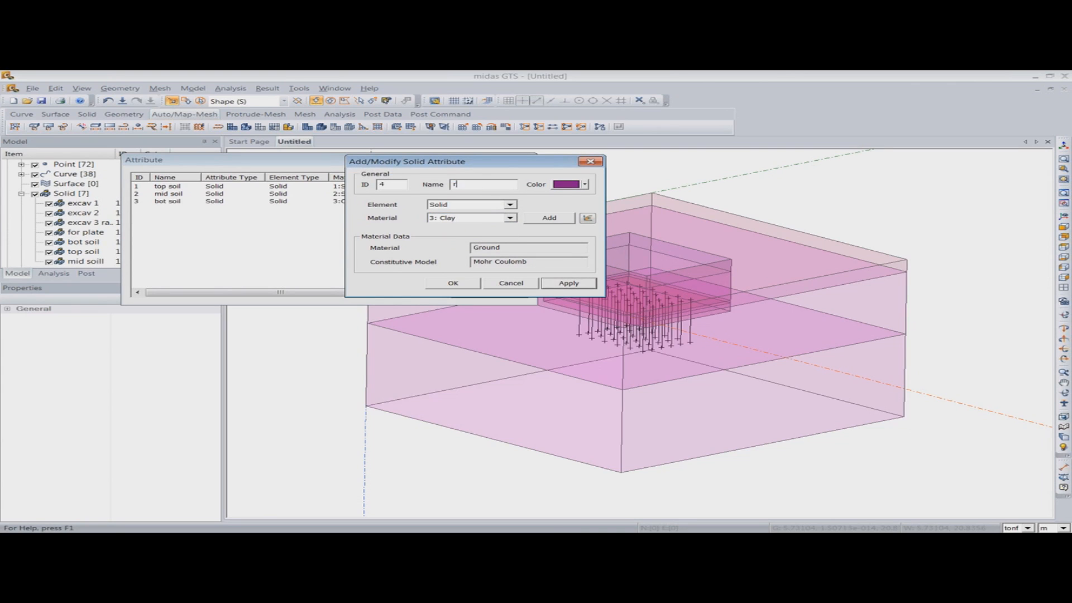
{"action": "left_click", "coordinate": [475, 217]}
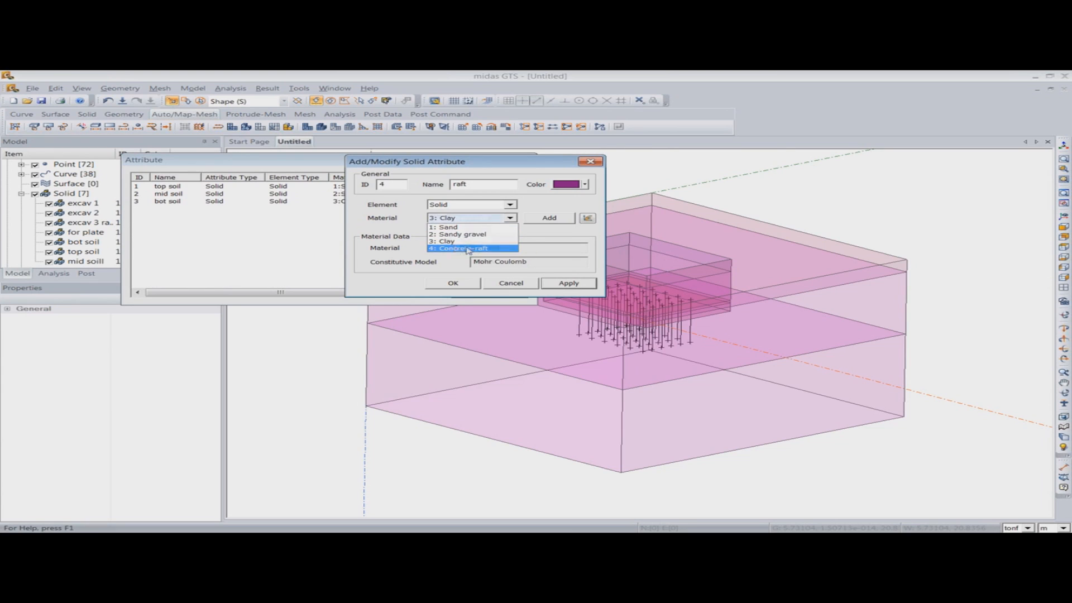
{"action": "left_click", "coordinate": [468, 249]}
{"action": "left_click", "coordinate": [550, 284]}
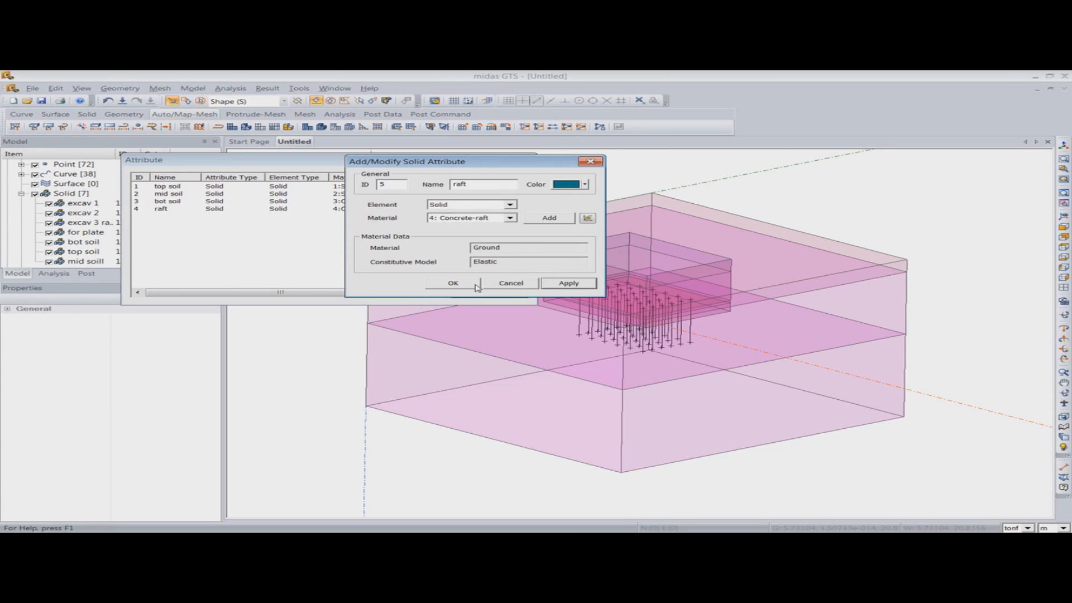
{"action": "left_click", "coordinate": [590, 161]}
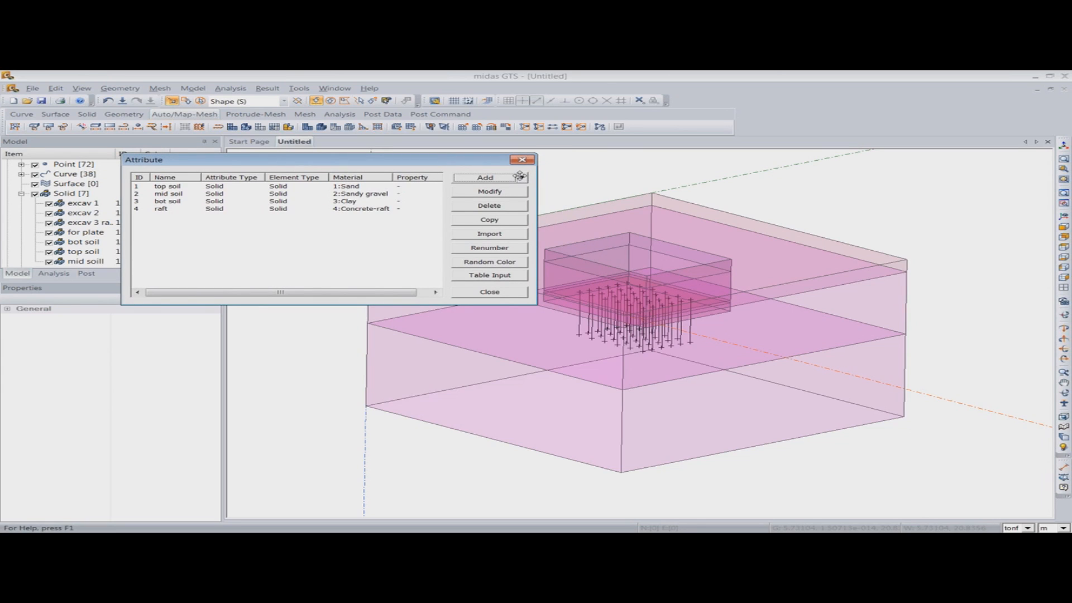
Step: Add a line attribute named Pile with element type Beam, the structural concrete material and the Pile property
{"action": "left_click", "coordinate": [522, 177]}
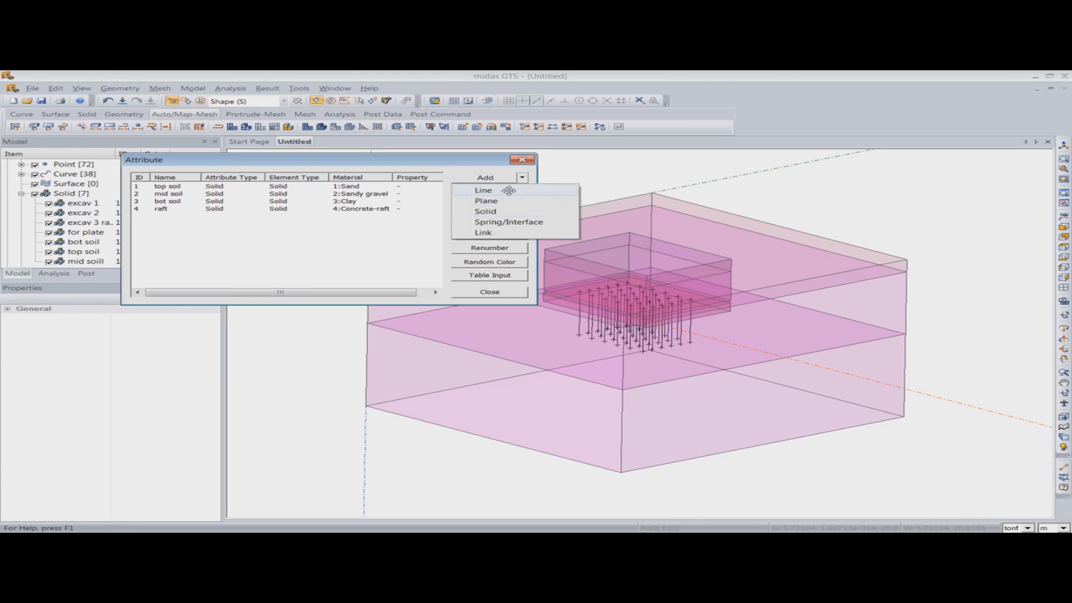
{"action": "left_click", "coordinate": [509, 191]}
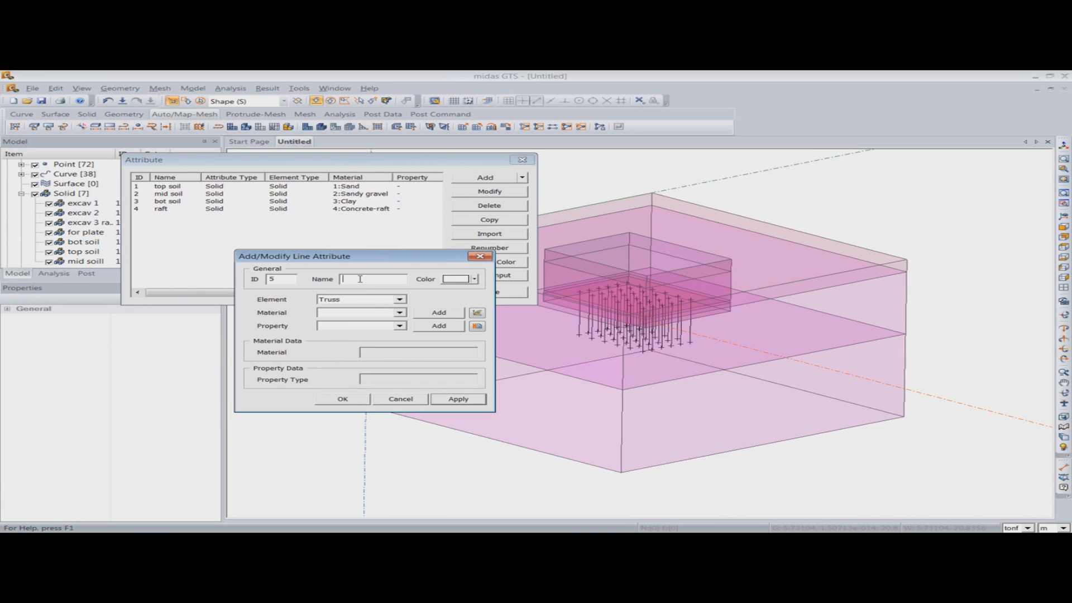
{"action": "left_click", "coordinate": [332, 299]}
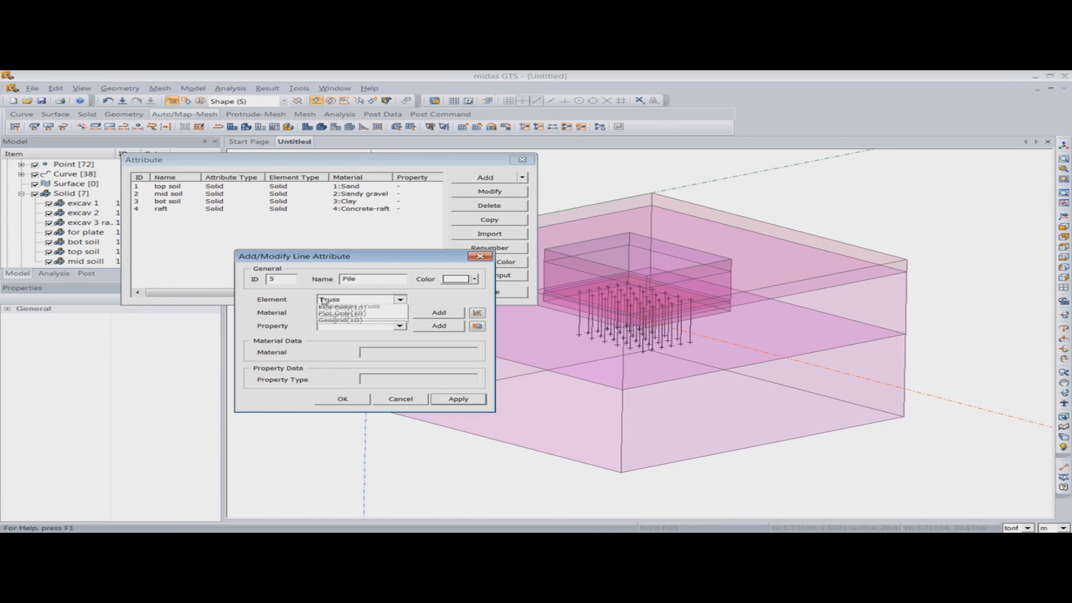
{"action": "left_click", "coordinate": [338, 316]}
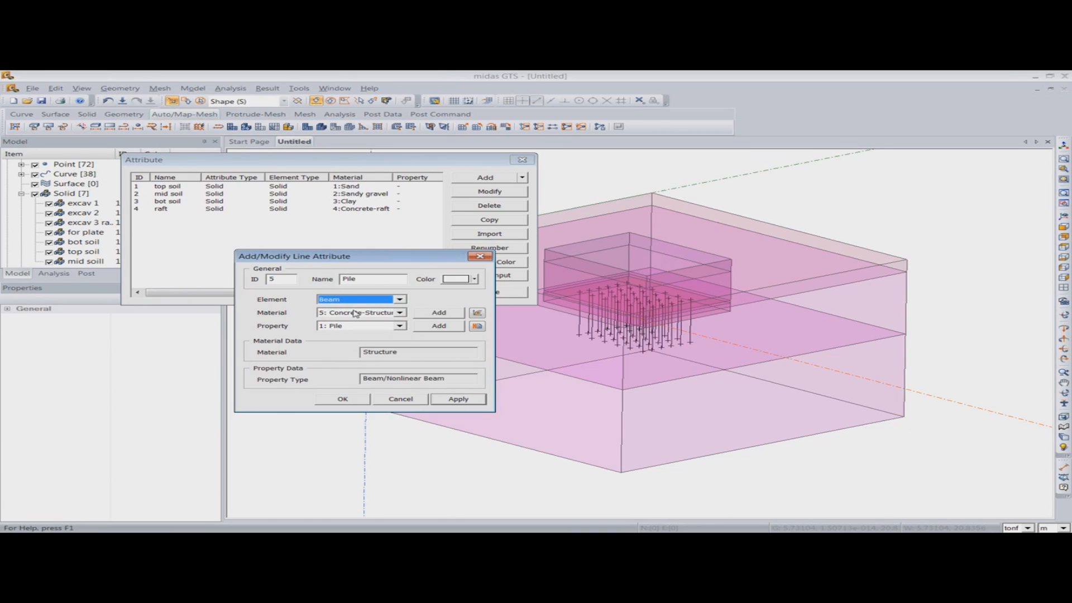
{"action": "left_click", "coordinate": [400, 313]}
{"action": "left_click", "coordinate": [390, 322]}
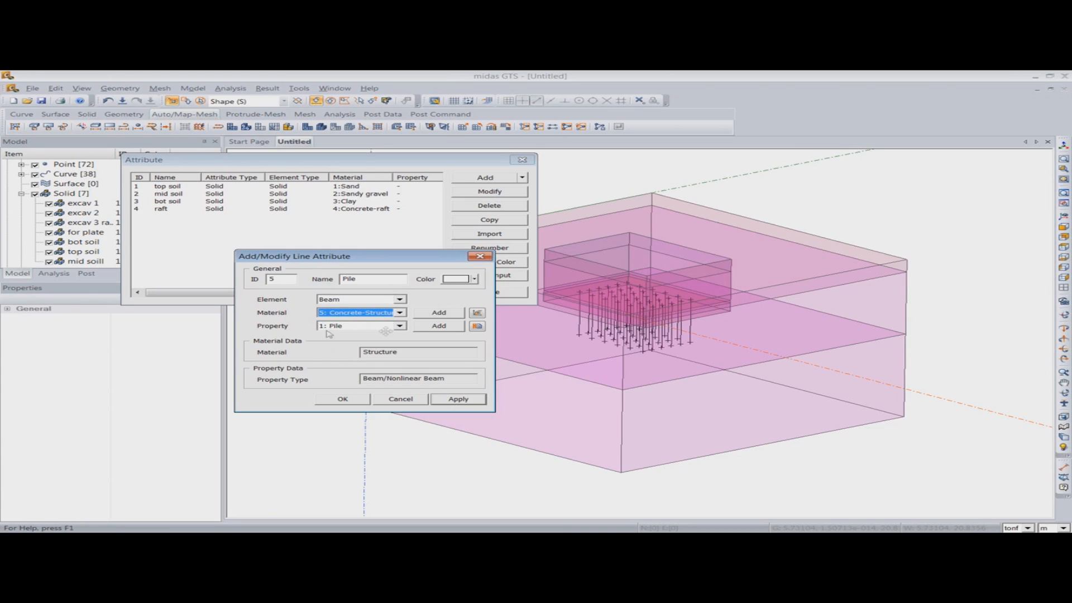
{"action": "left_click", "coordinate": [345, 397]}
Step: Add a line attribute named Pile to Soil with element type Pile and the Pile to Soil property
{"action": "left_click", "coordinate": [522, 177]}
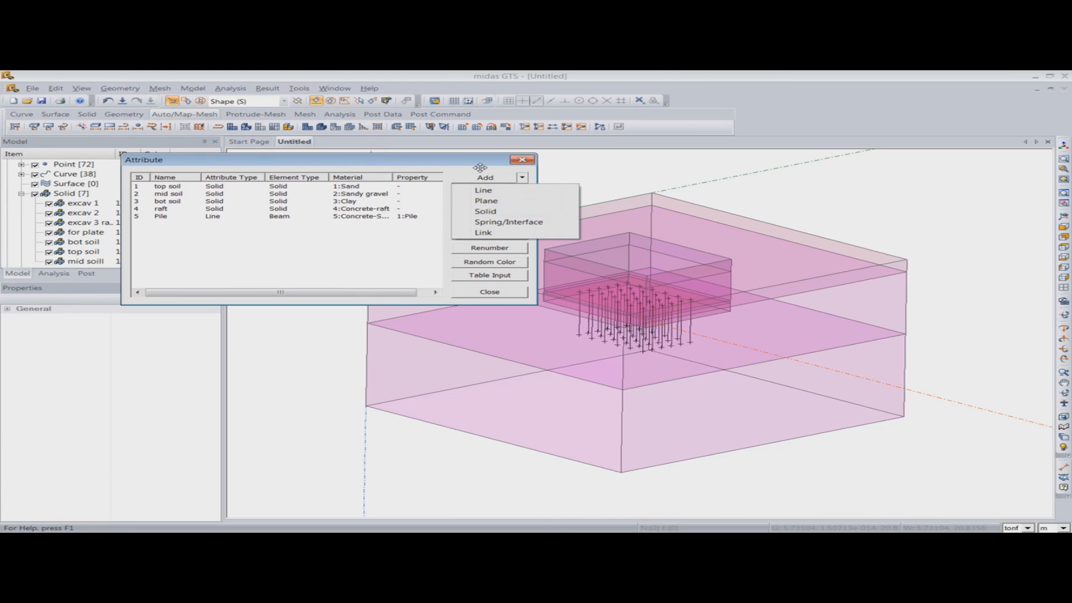
{"action": "left_click", "coordinate": [508, 196]}
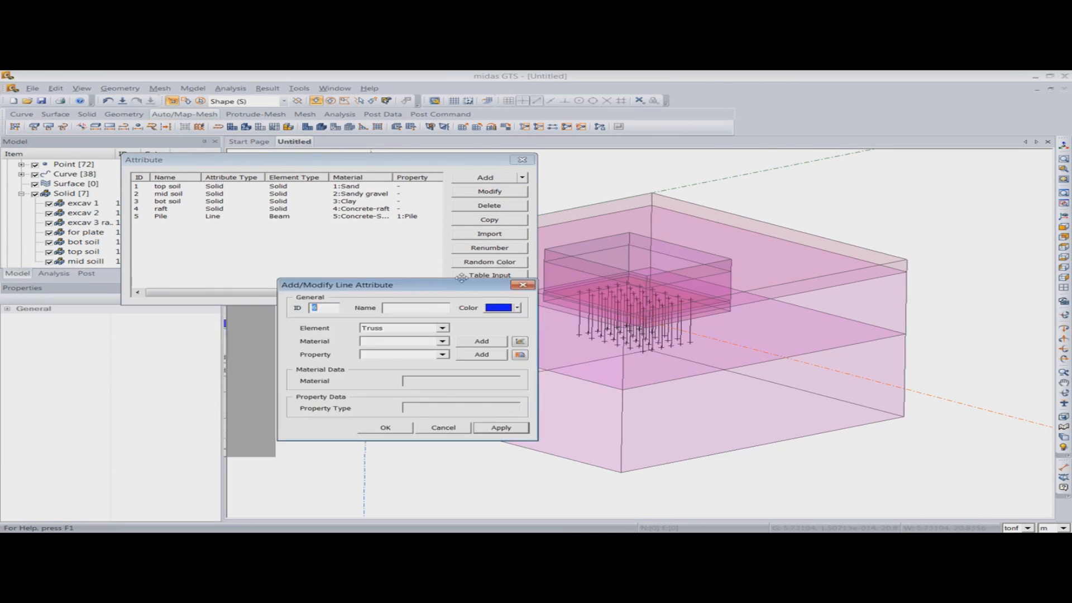
{"action": "left_click", "coordinate": [502, 250]}
{"action": "left_click", "coordinate": [441, 280]}
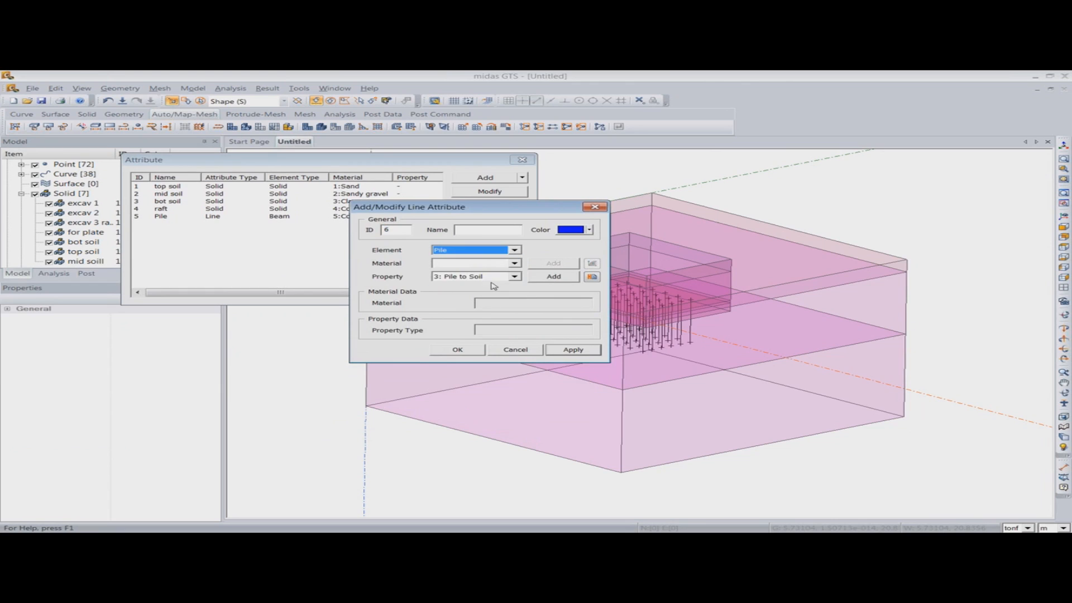
{"action": "left_click", "coordinate": [486, 231]}
{"action": "type", "text": "Pile to Soil"}
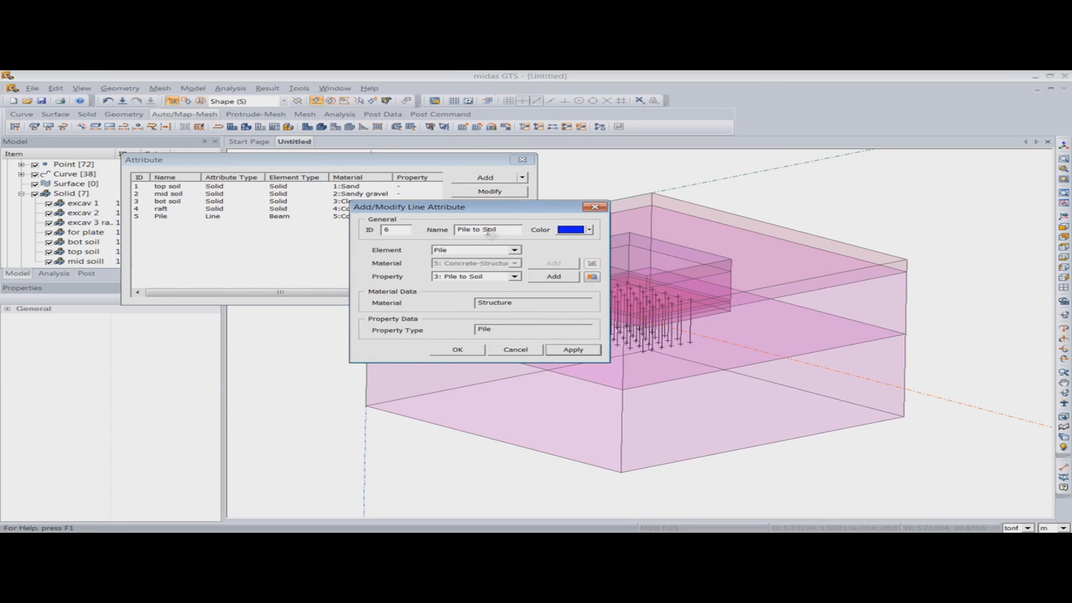
{"action": "left_click", "coordinate": [464, 277]}
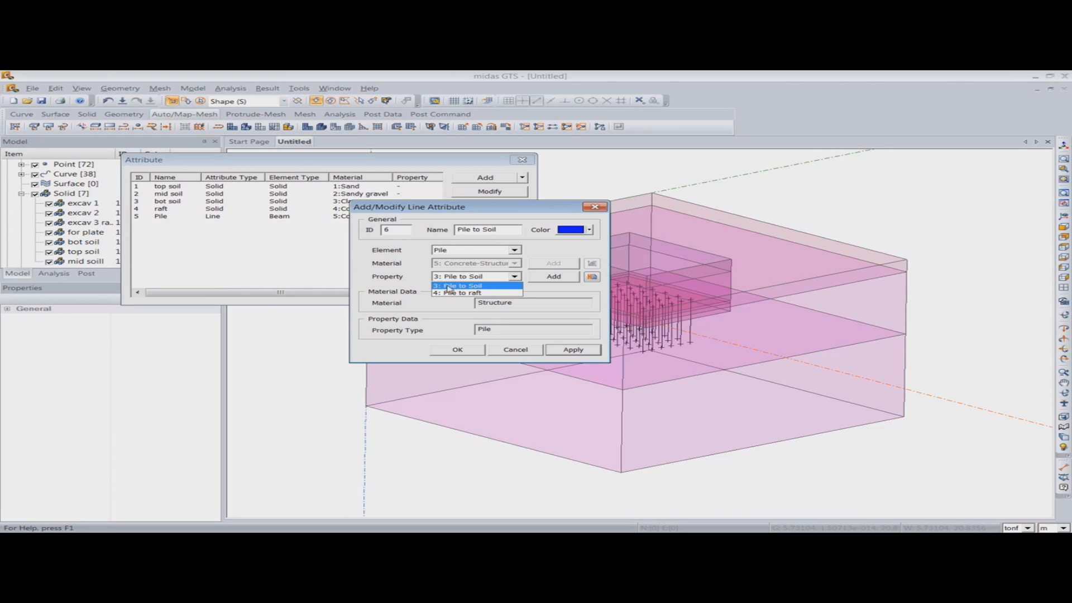
{"action": "left_click", "coordinate": [468, 285]}
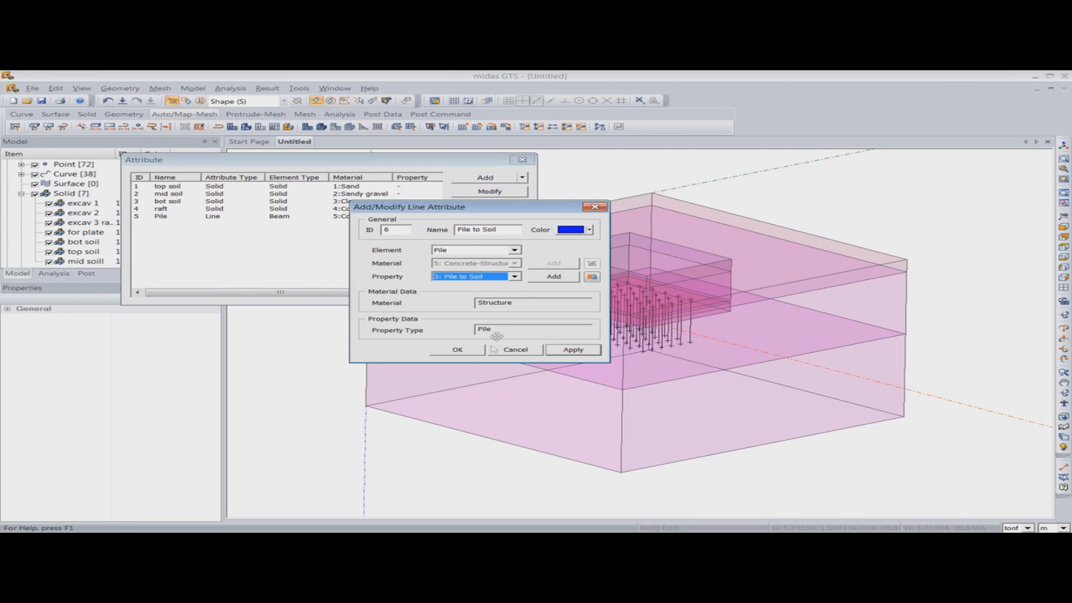
{"action": "left_click", "coordinate": [572, 351]}
Step: Add a line attribute named Pile to Raft with the Pile to raft property and finish the attribute definitions
{"action": "left_click_drag", "start_coordinate": [507, 229], "coordinate": [393, 239]}
{"action": "type", "text": "Pile to Raft"}
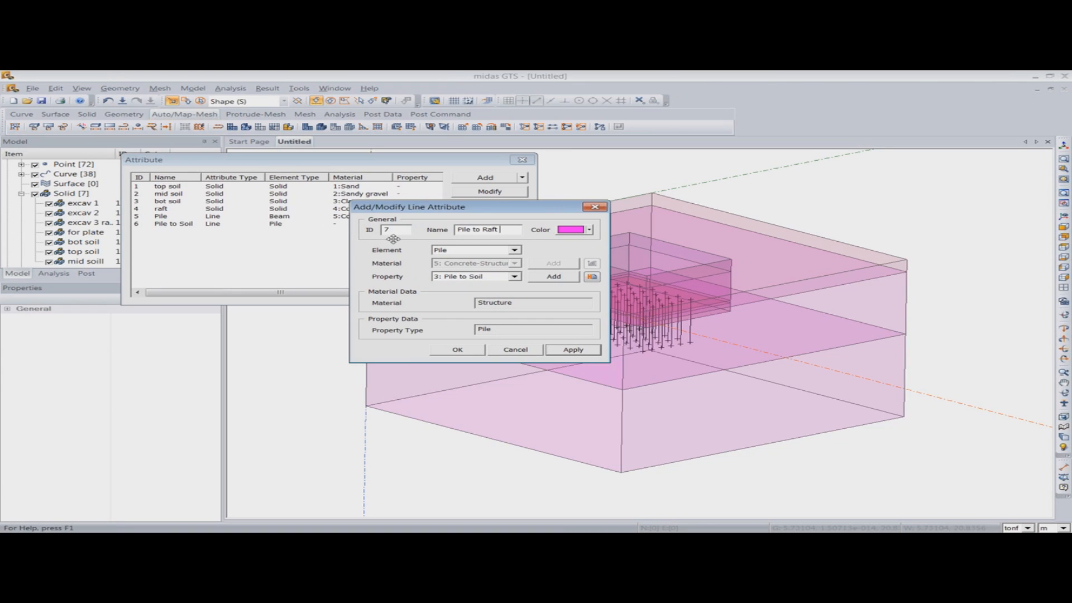
{"action": "left_click", "coordinate": [475, 277]}
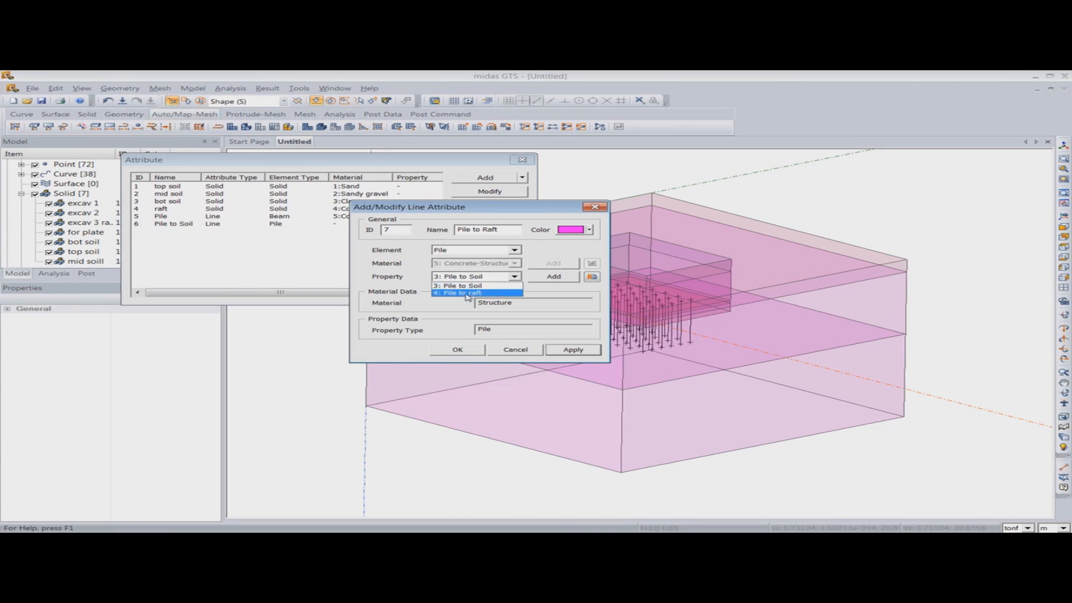
{"action": "left_click", "coordinate": [472, 293]}
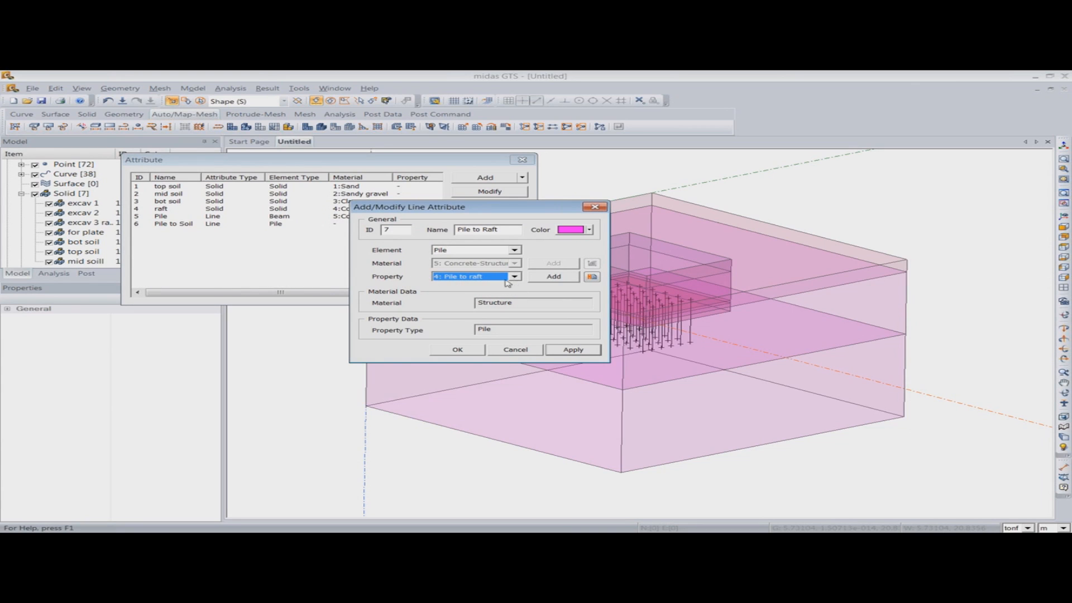
{"action": "left_click", "coordinate": [472, 349]}
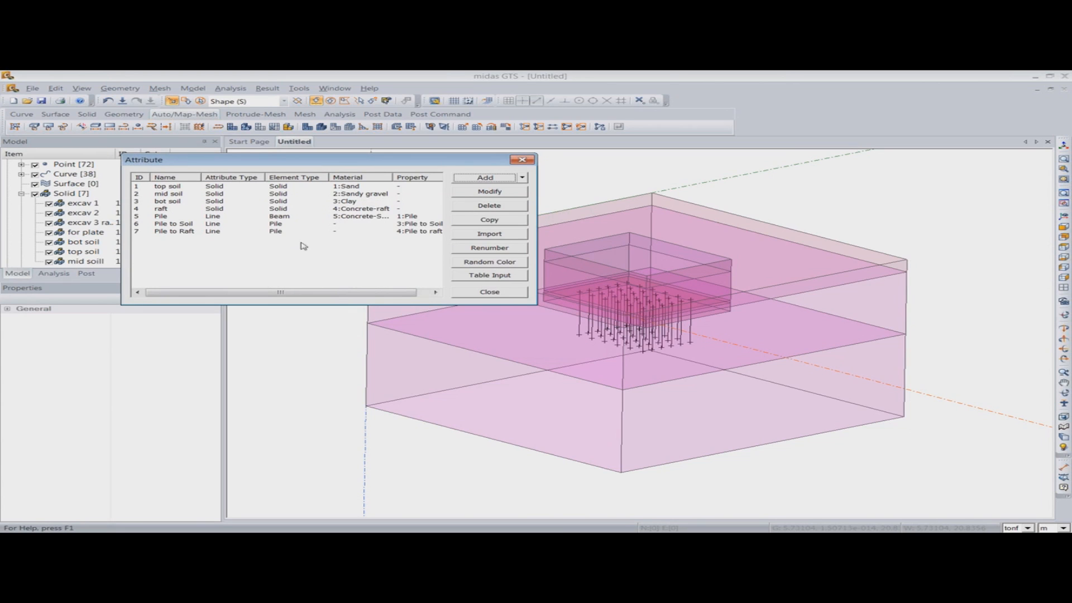
{"action": "left_click", "coordinate": [522, 160]}
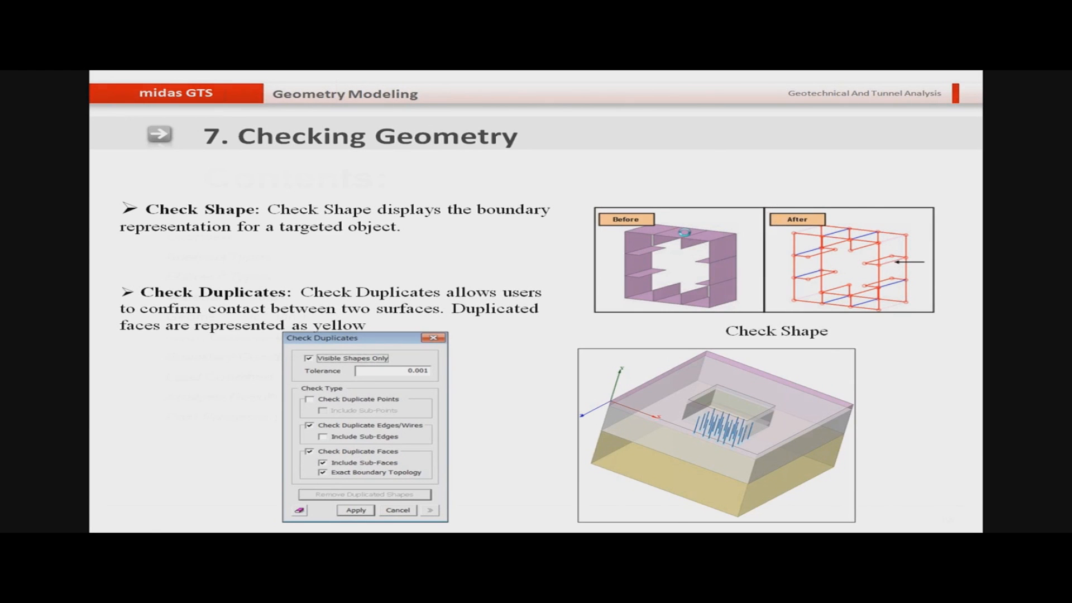
{"action": "left_click", "coordinate": [419, 285]}
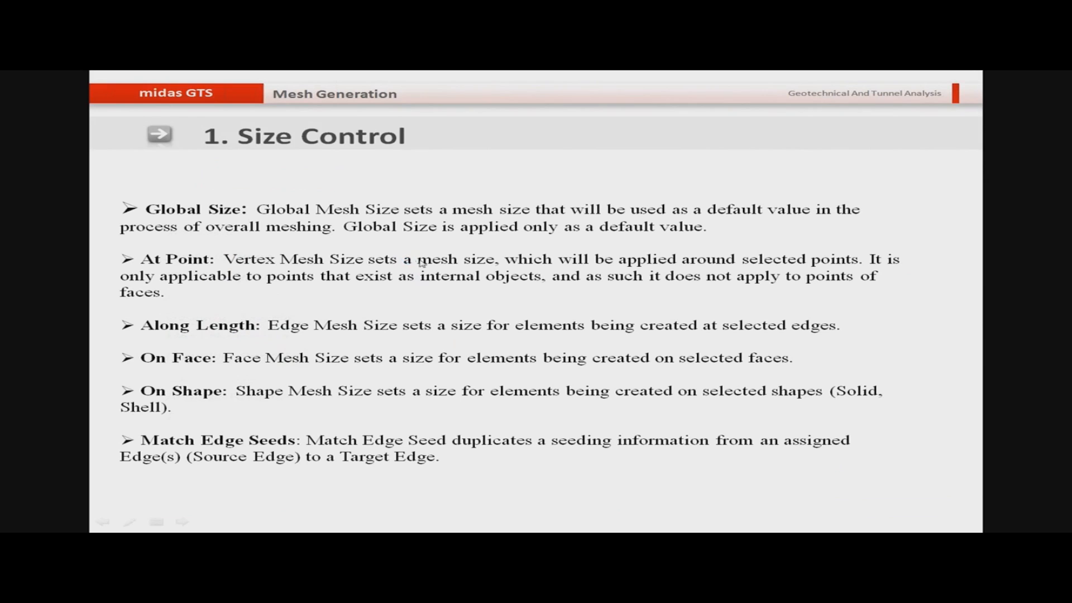